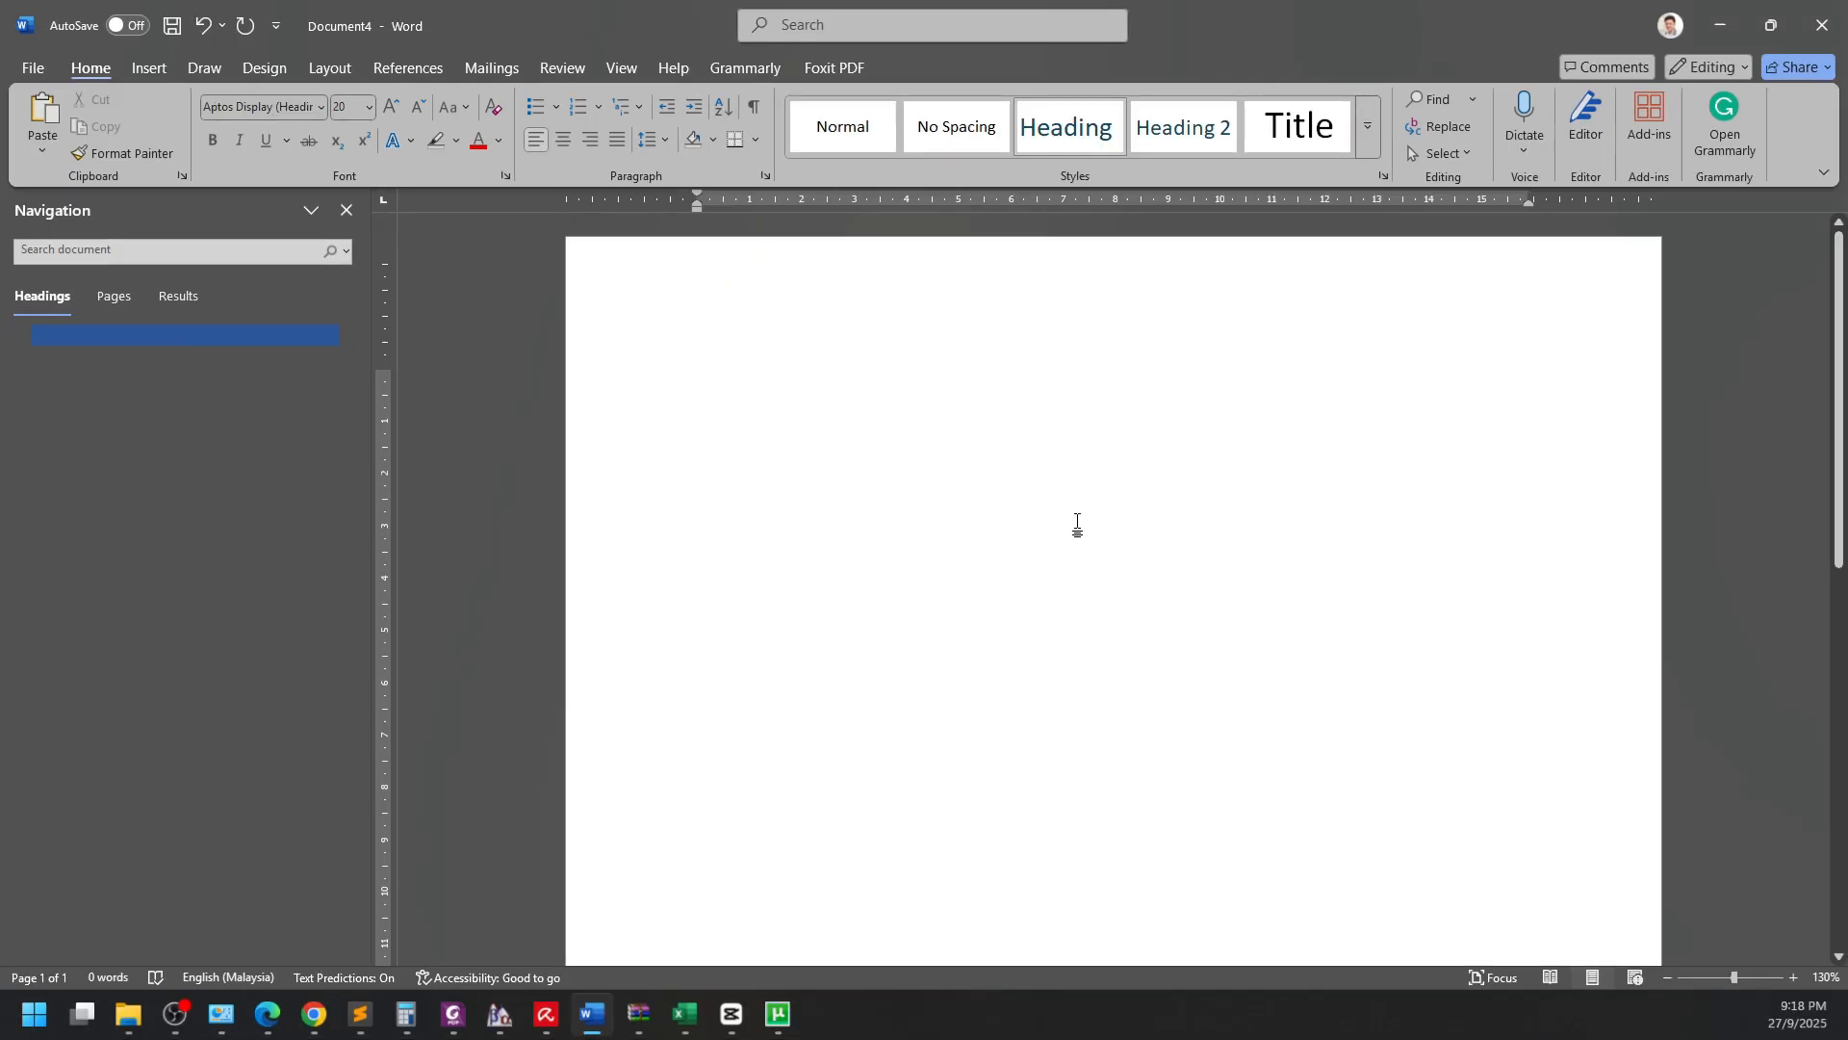
# Open the Multilevel List gallery on the Home tab.
pyautogui.click(624, 107)
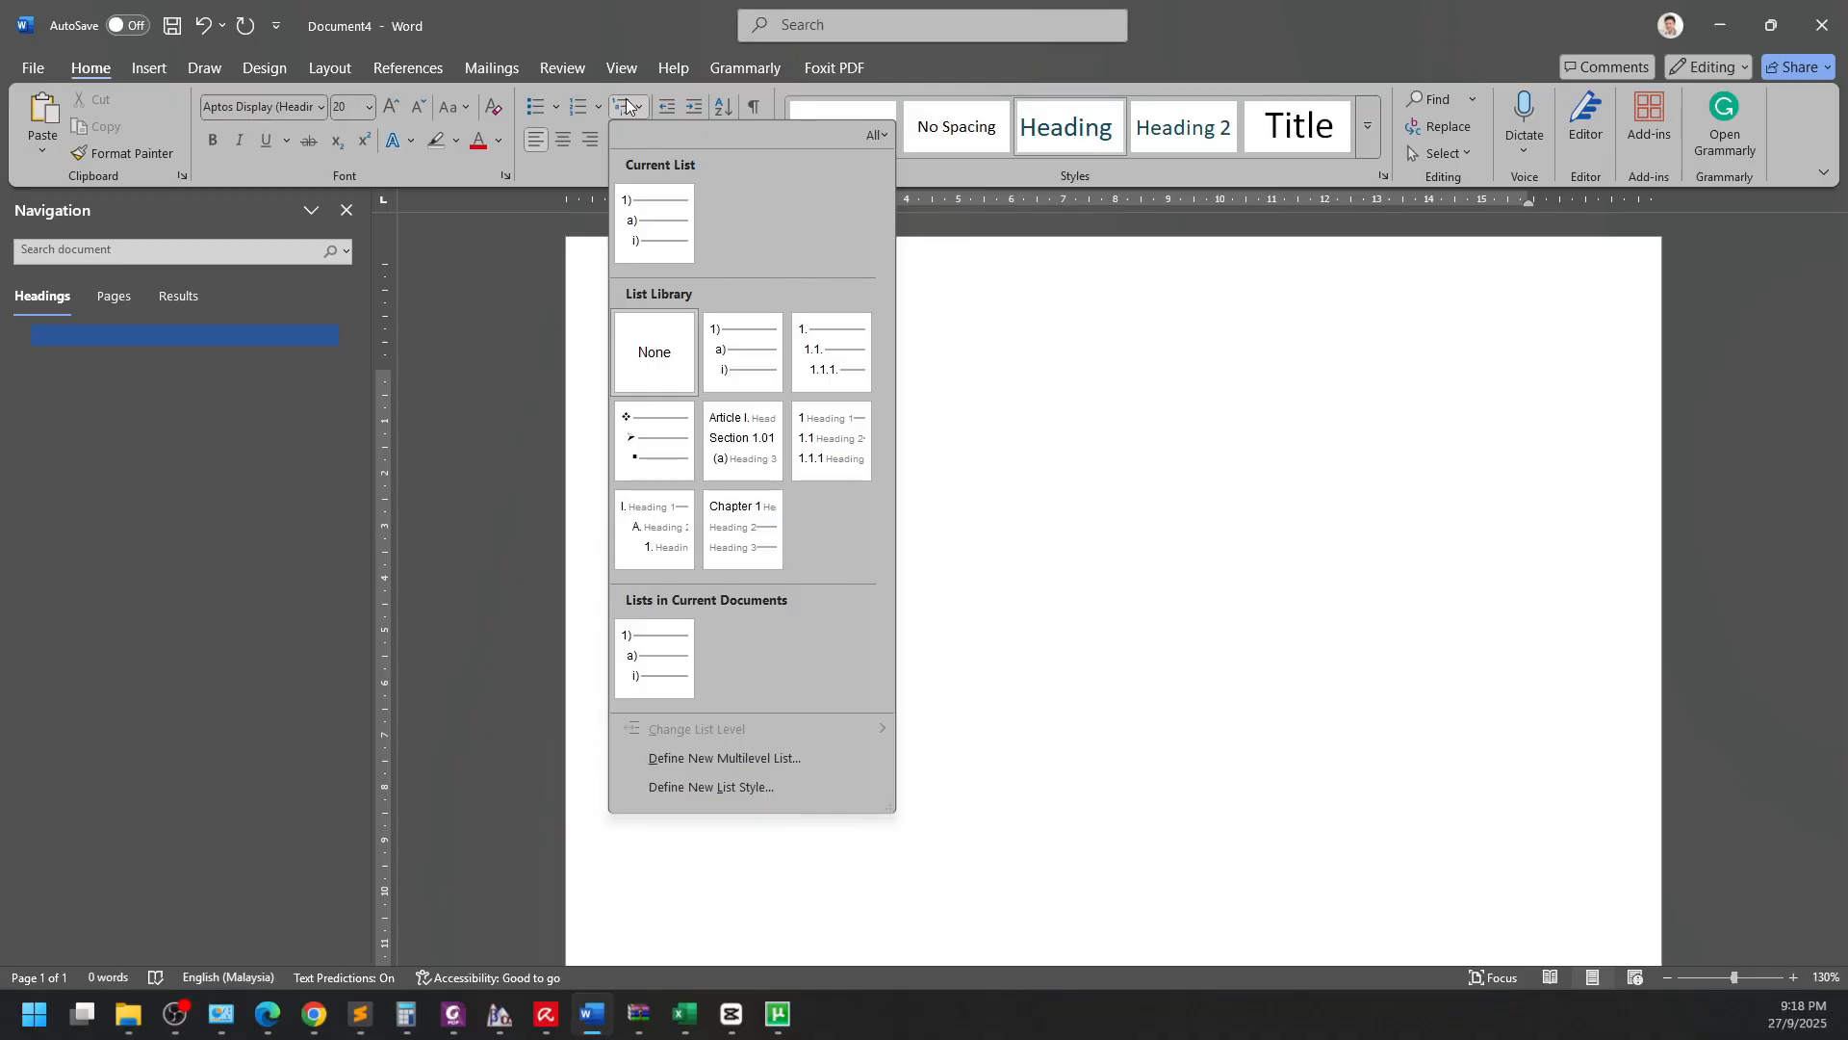
# Start defining a new multilevel list and show its full set of options.
pyautogui.click(811, 758)
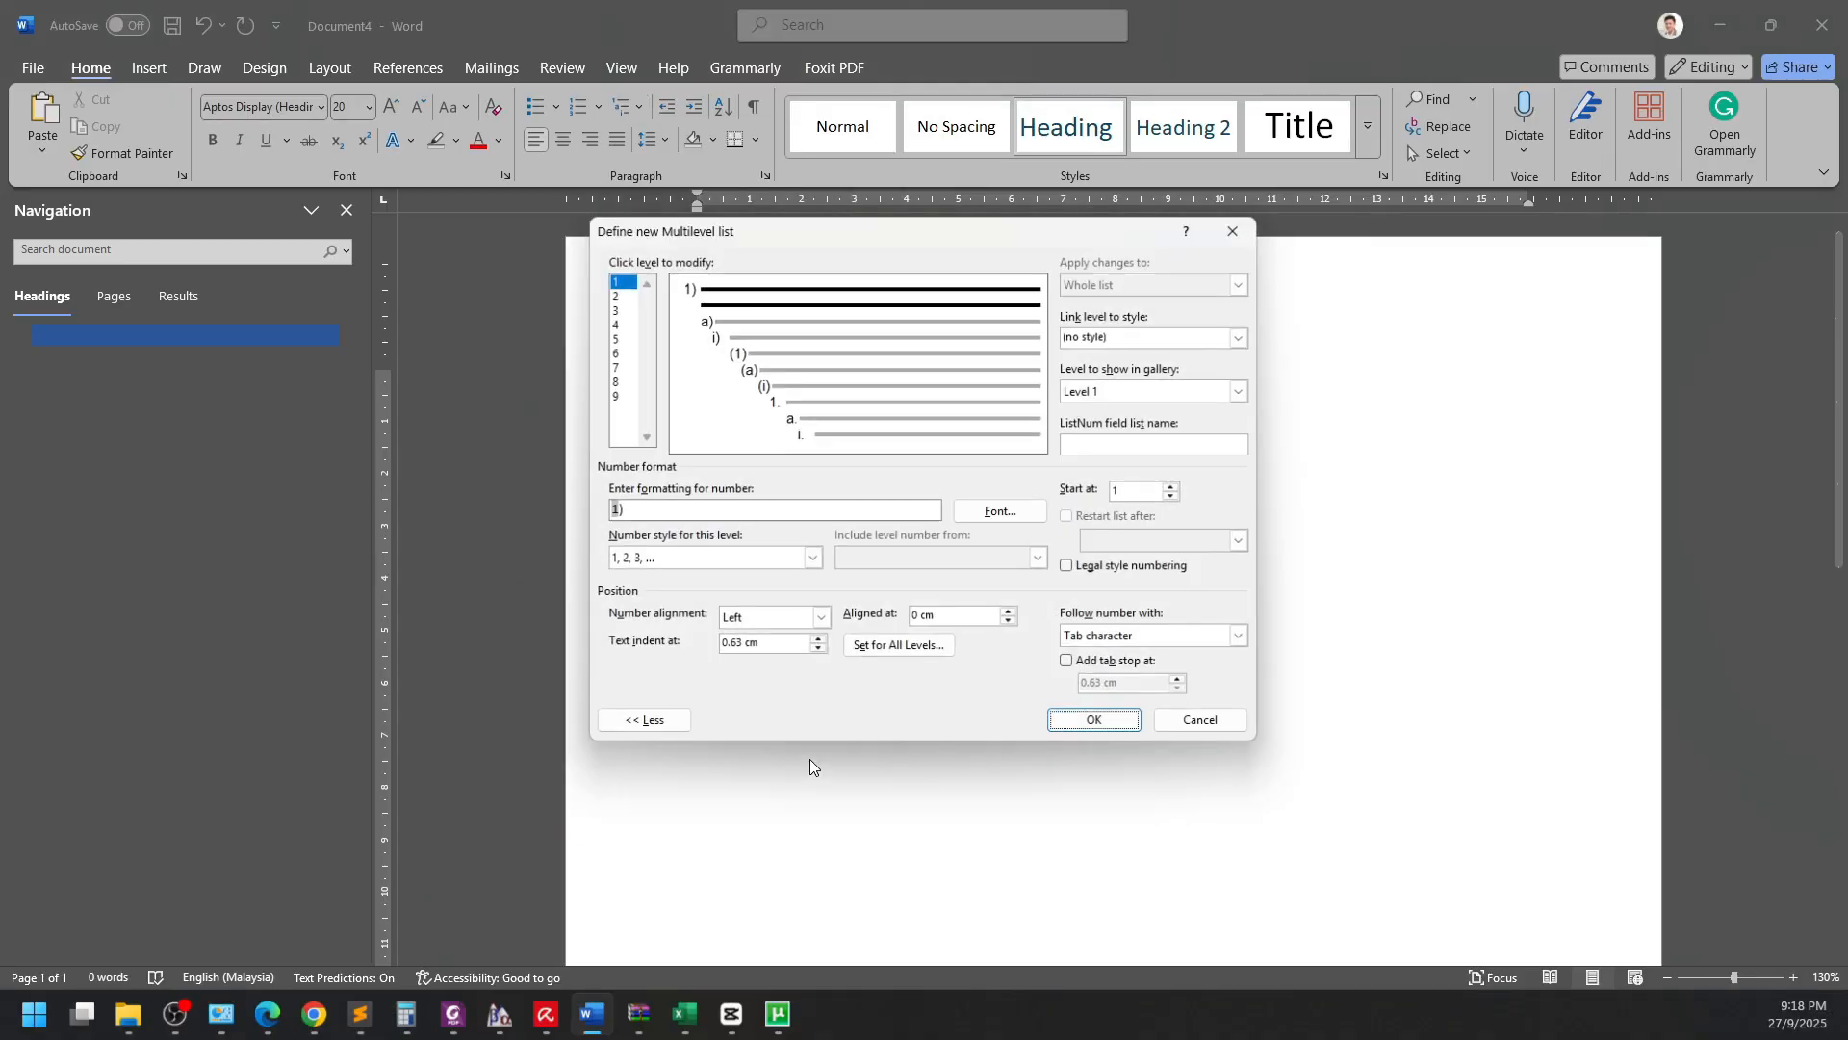
pyautogui.click(620, 295)
pyautogui.click(616, 310)
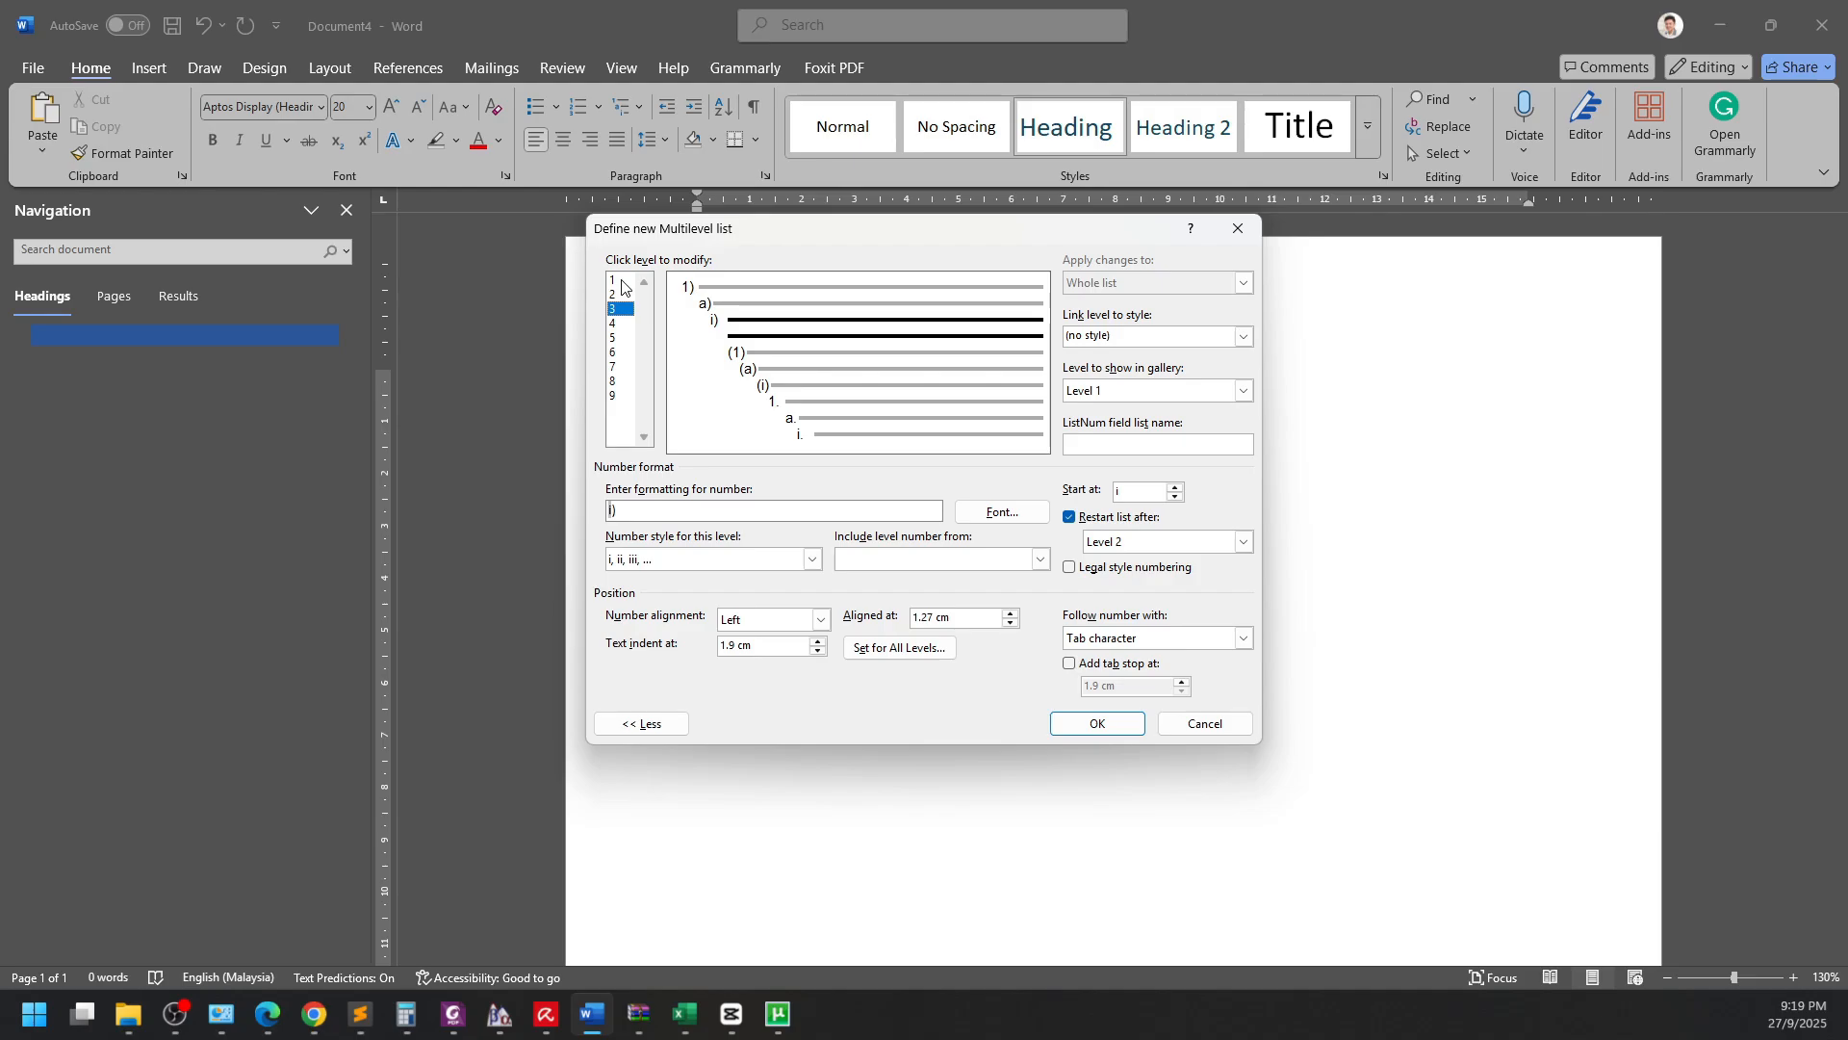
pyautogui.click(622, 281)
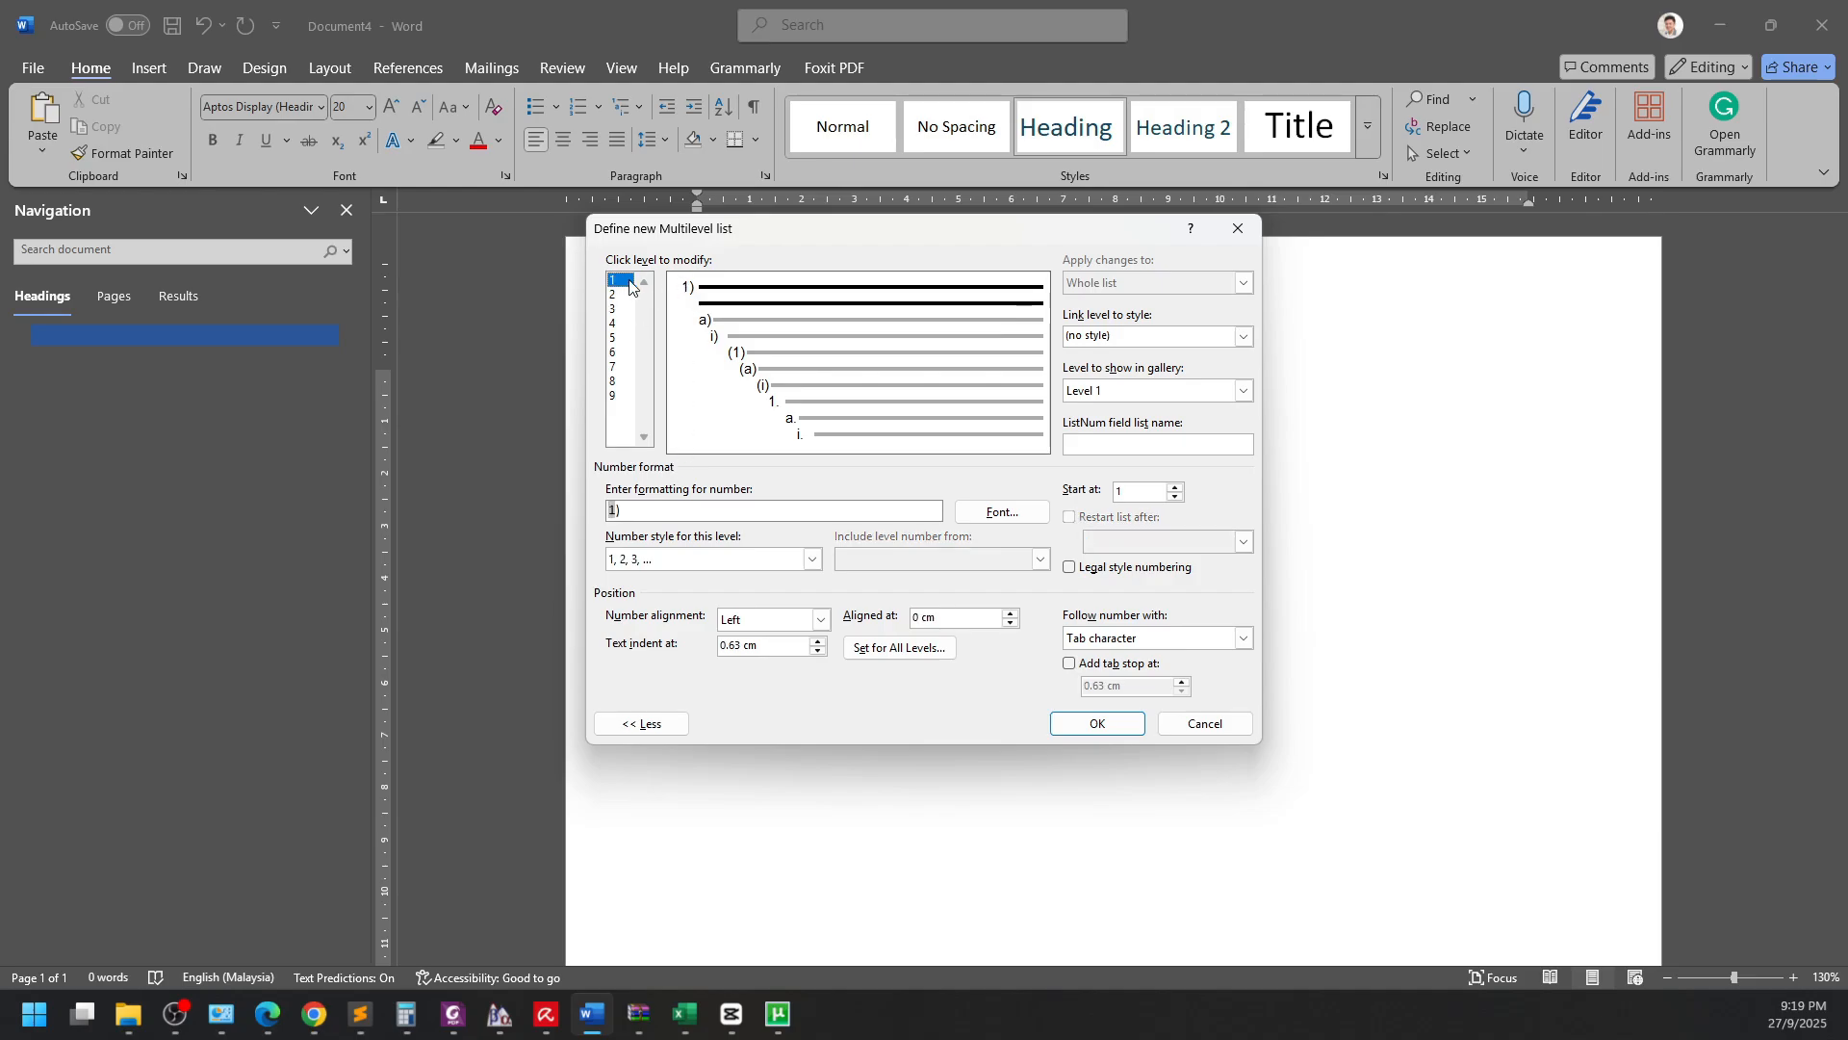
pyautogui.click(643, 723)
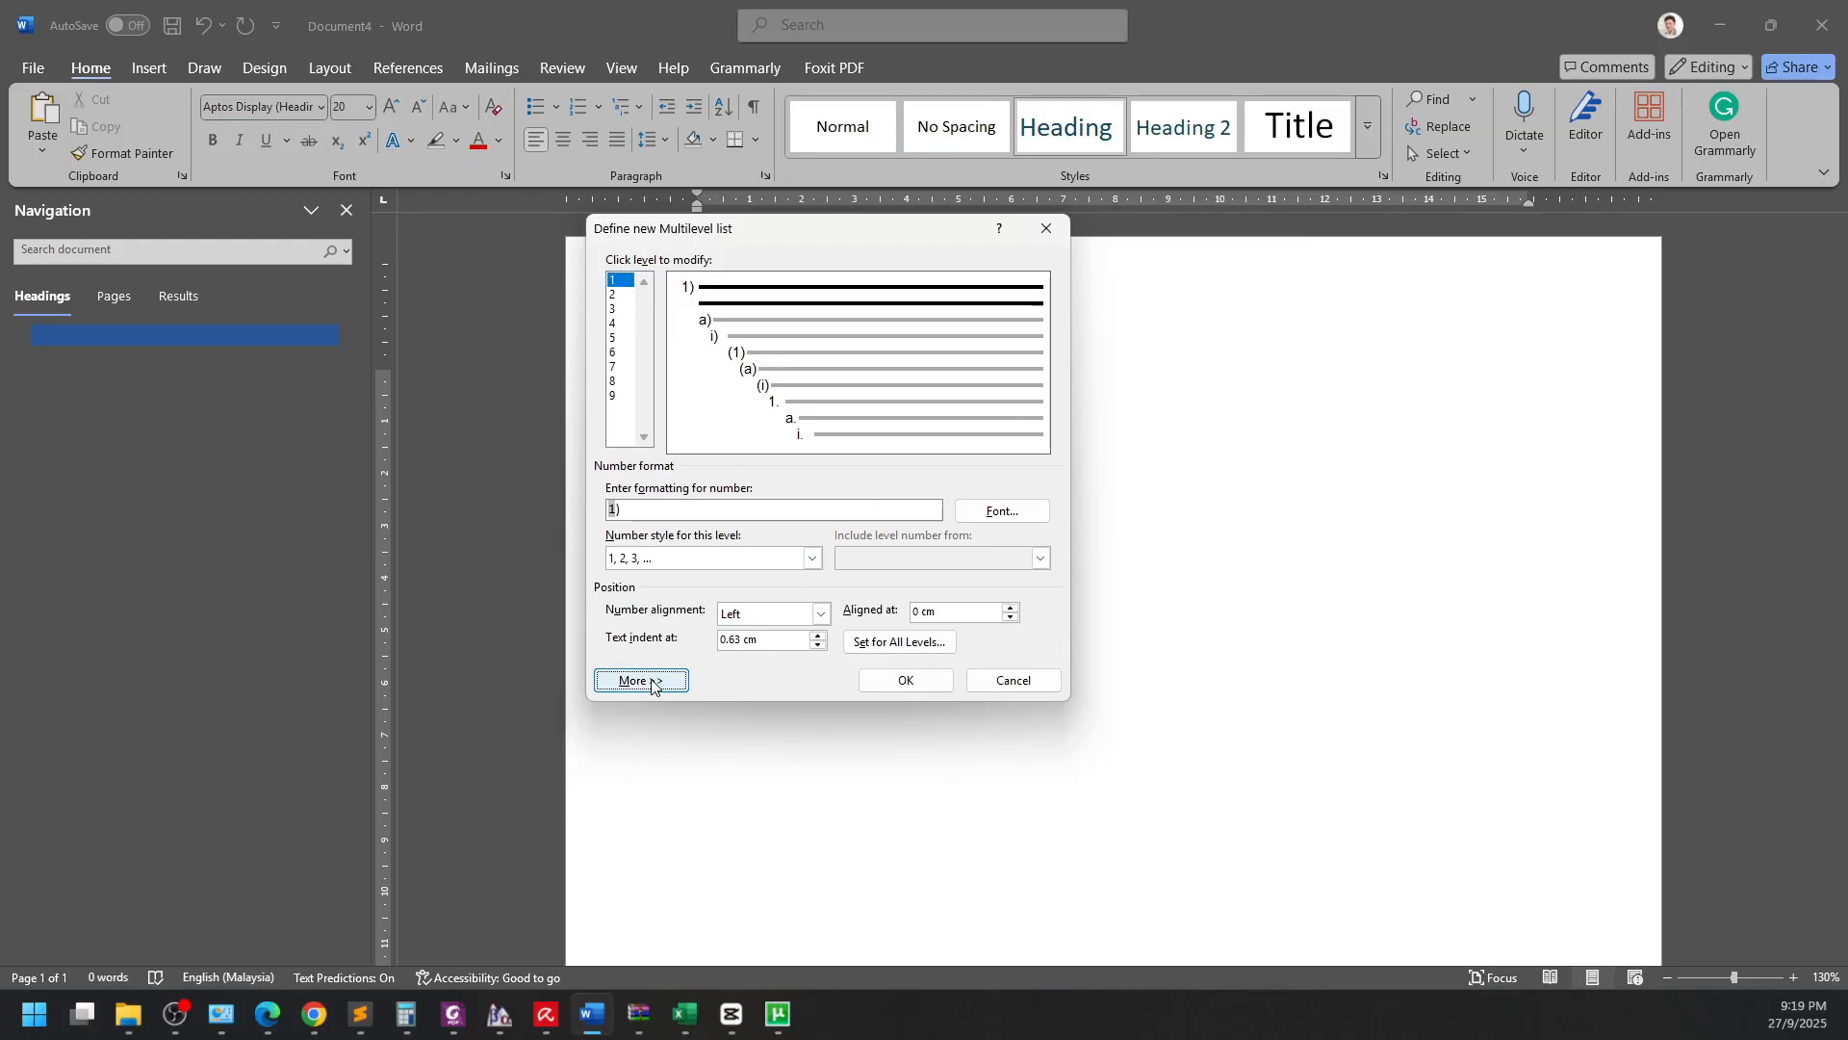
pyautogui.click(641, 680)
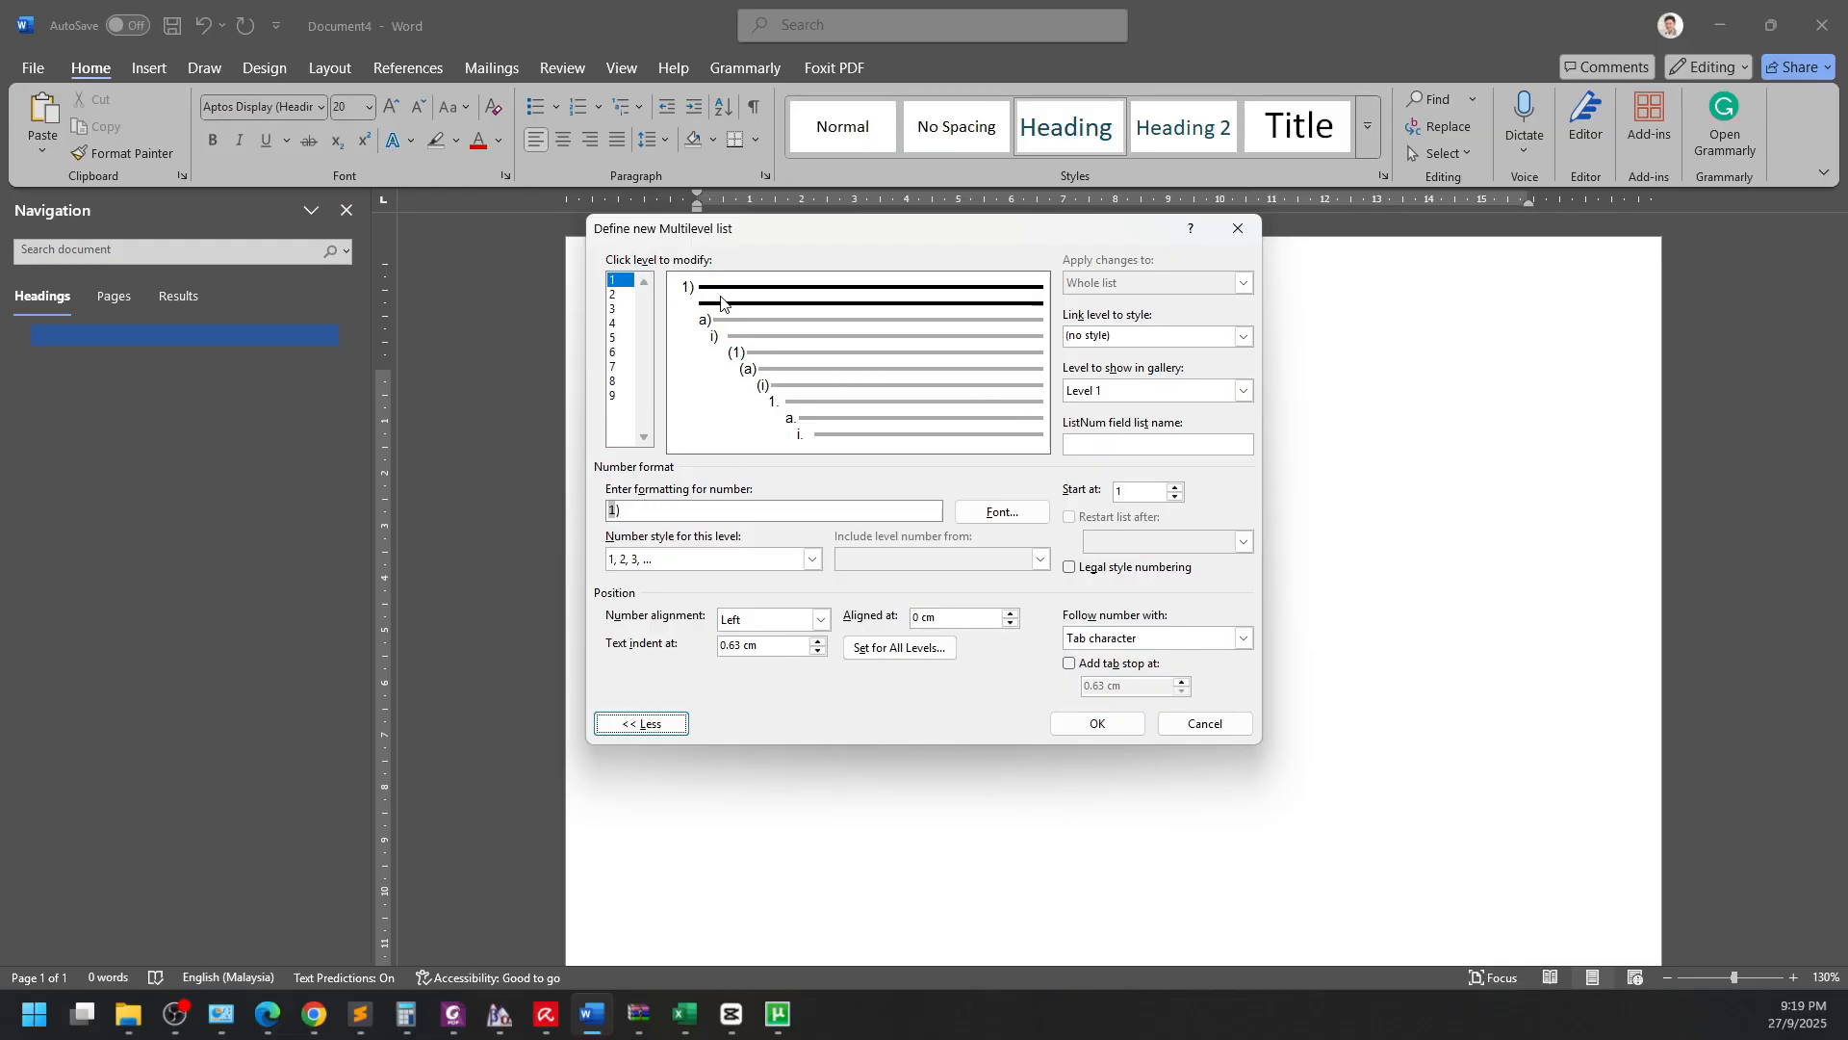
# Number level 1 as '1.' in 1, 2, 3 style, indented 0.8 cm, linked to Heading 1.
pyautogui.click(811, 563)
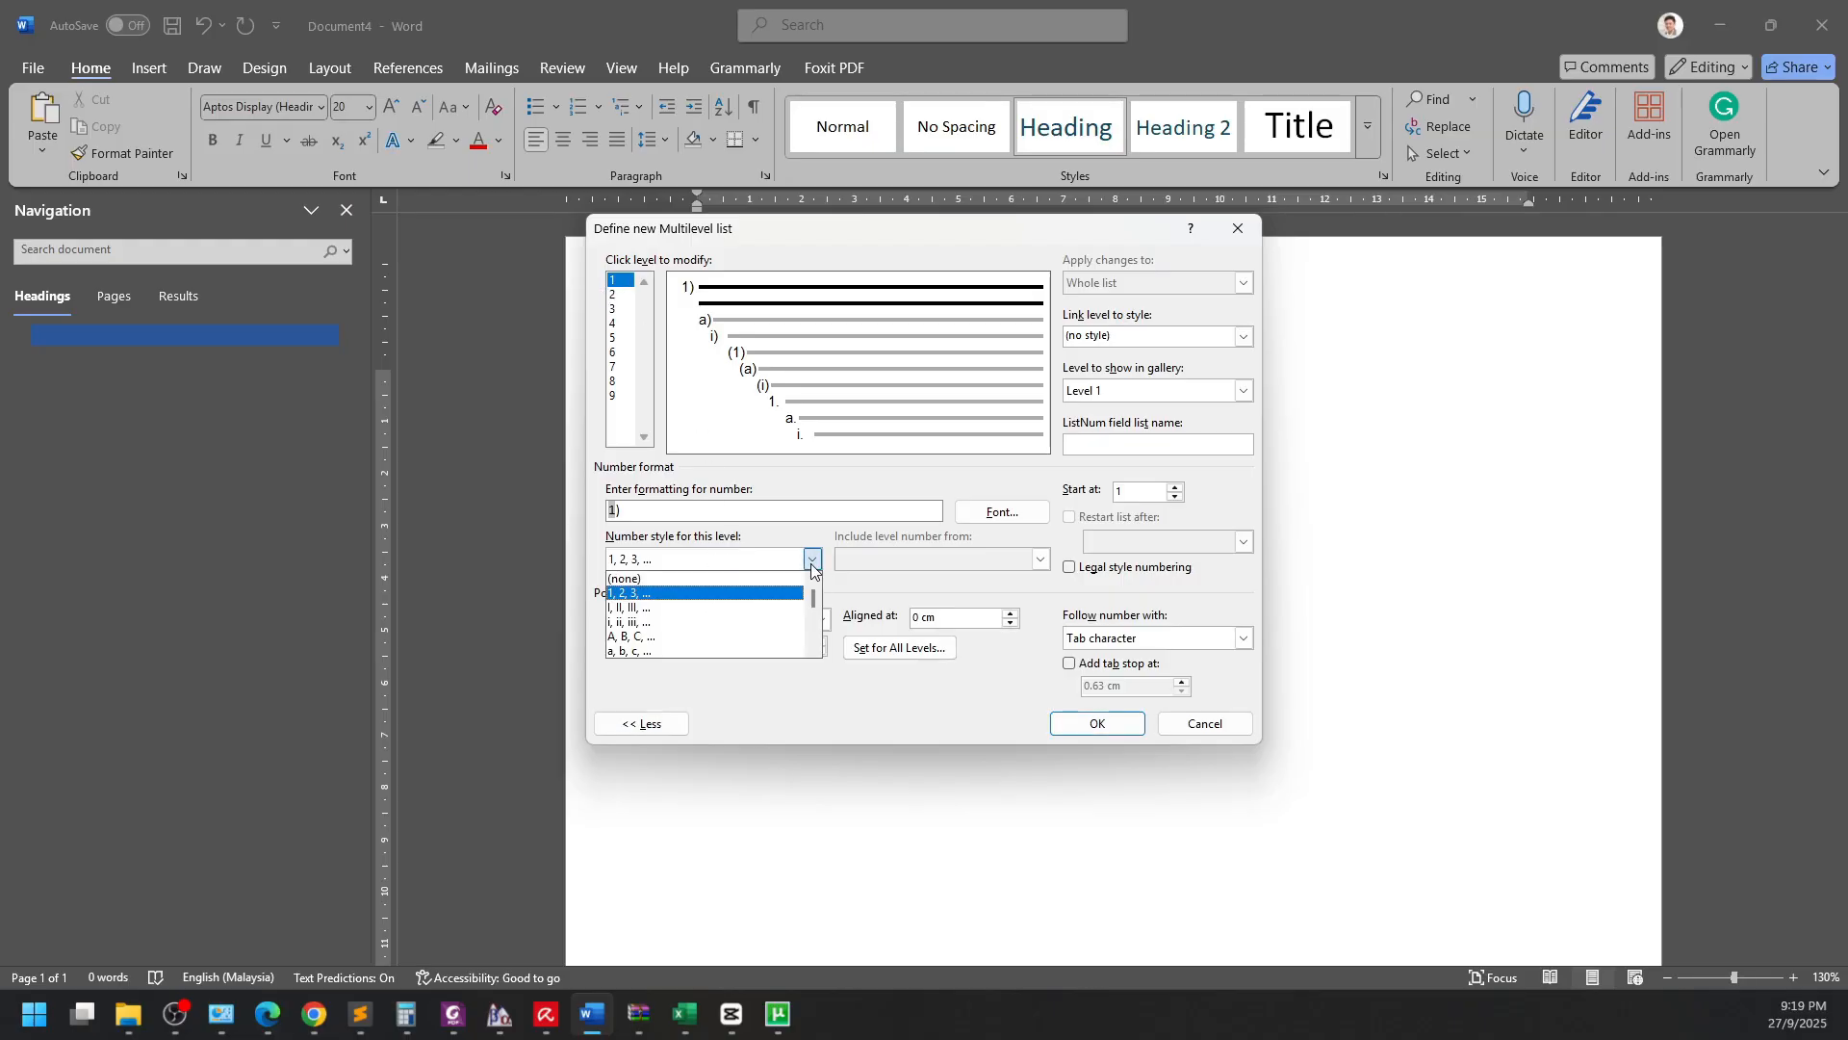
pyautogui.click(812, 562)
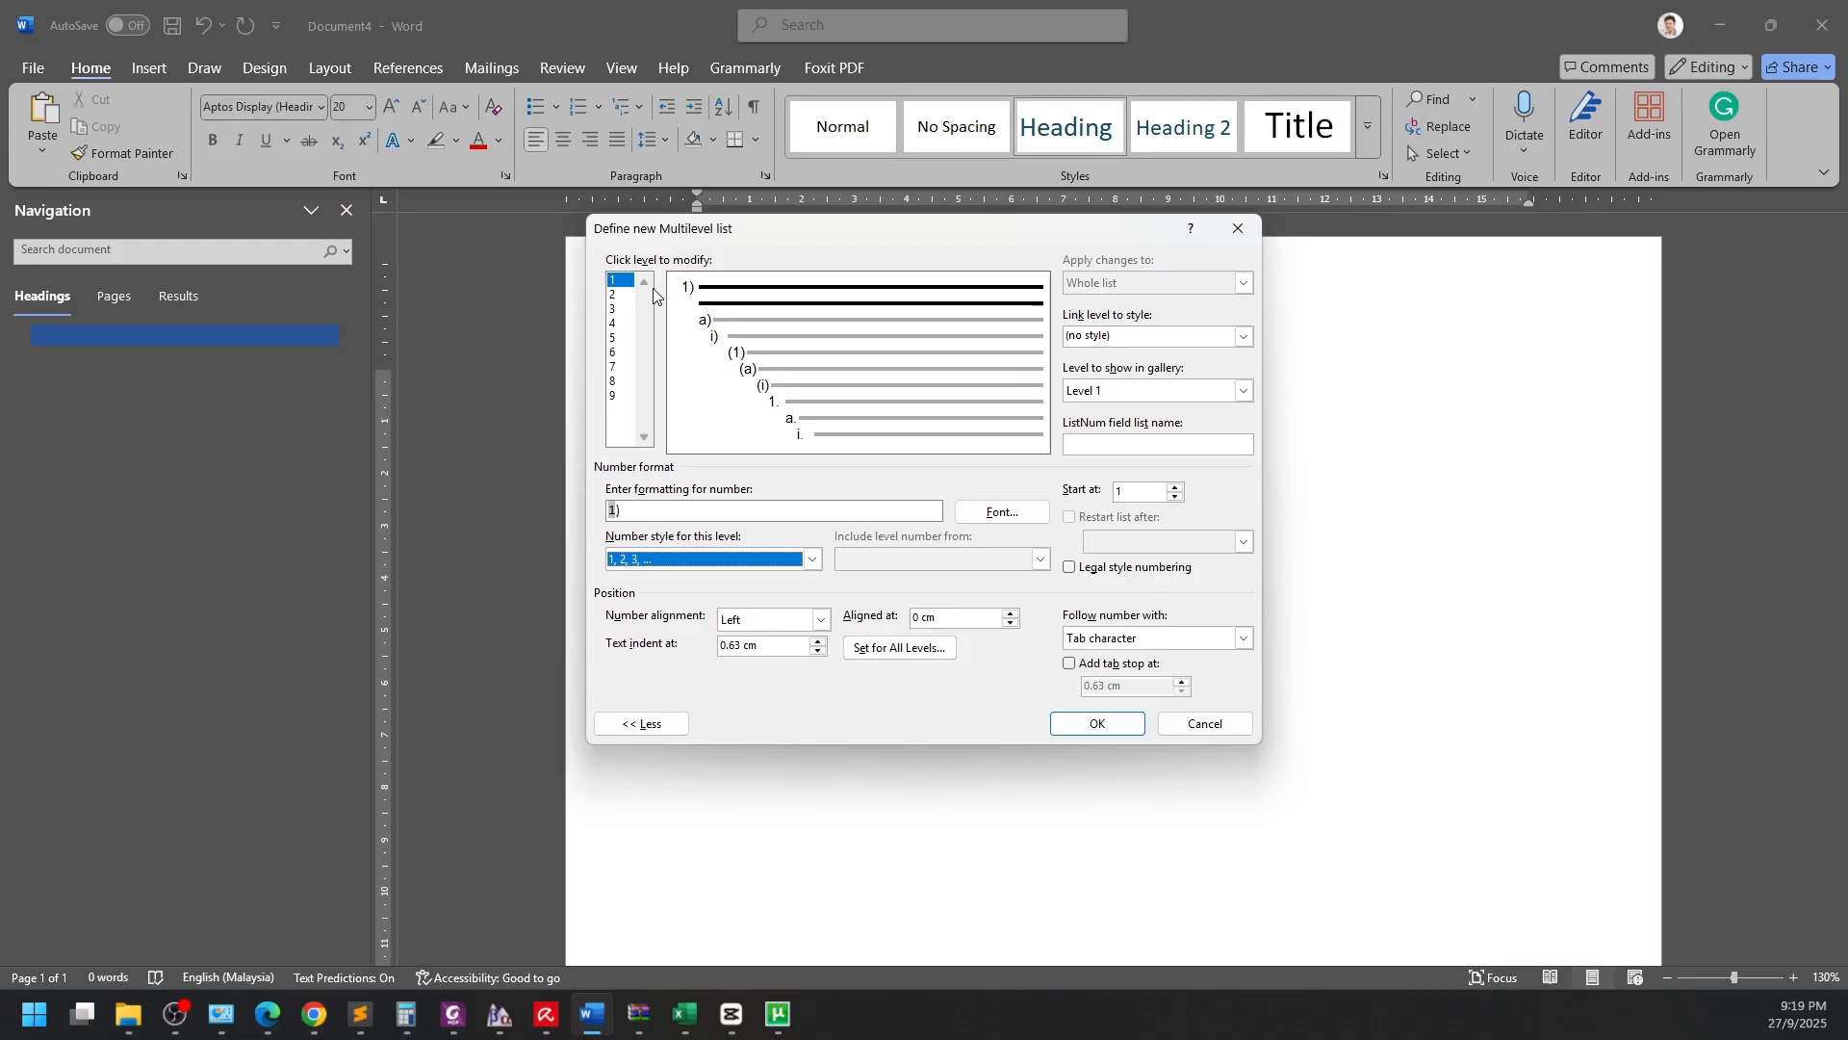
pyautogui.click(617, 509)
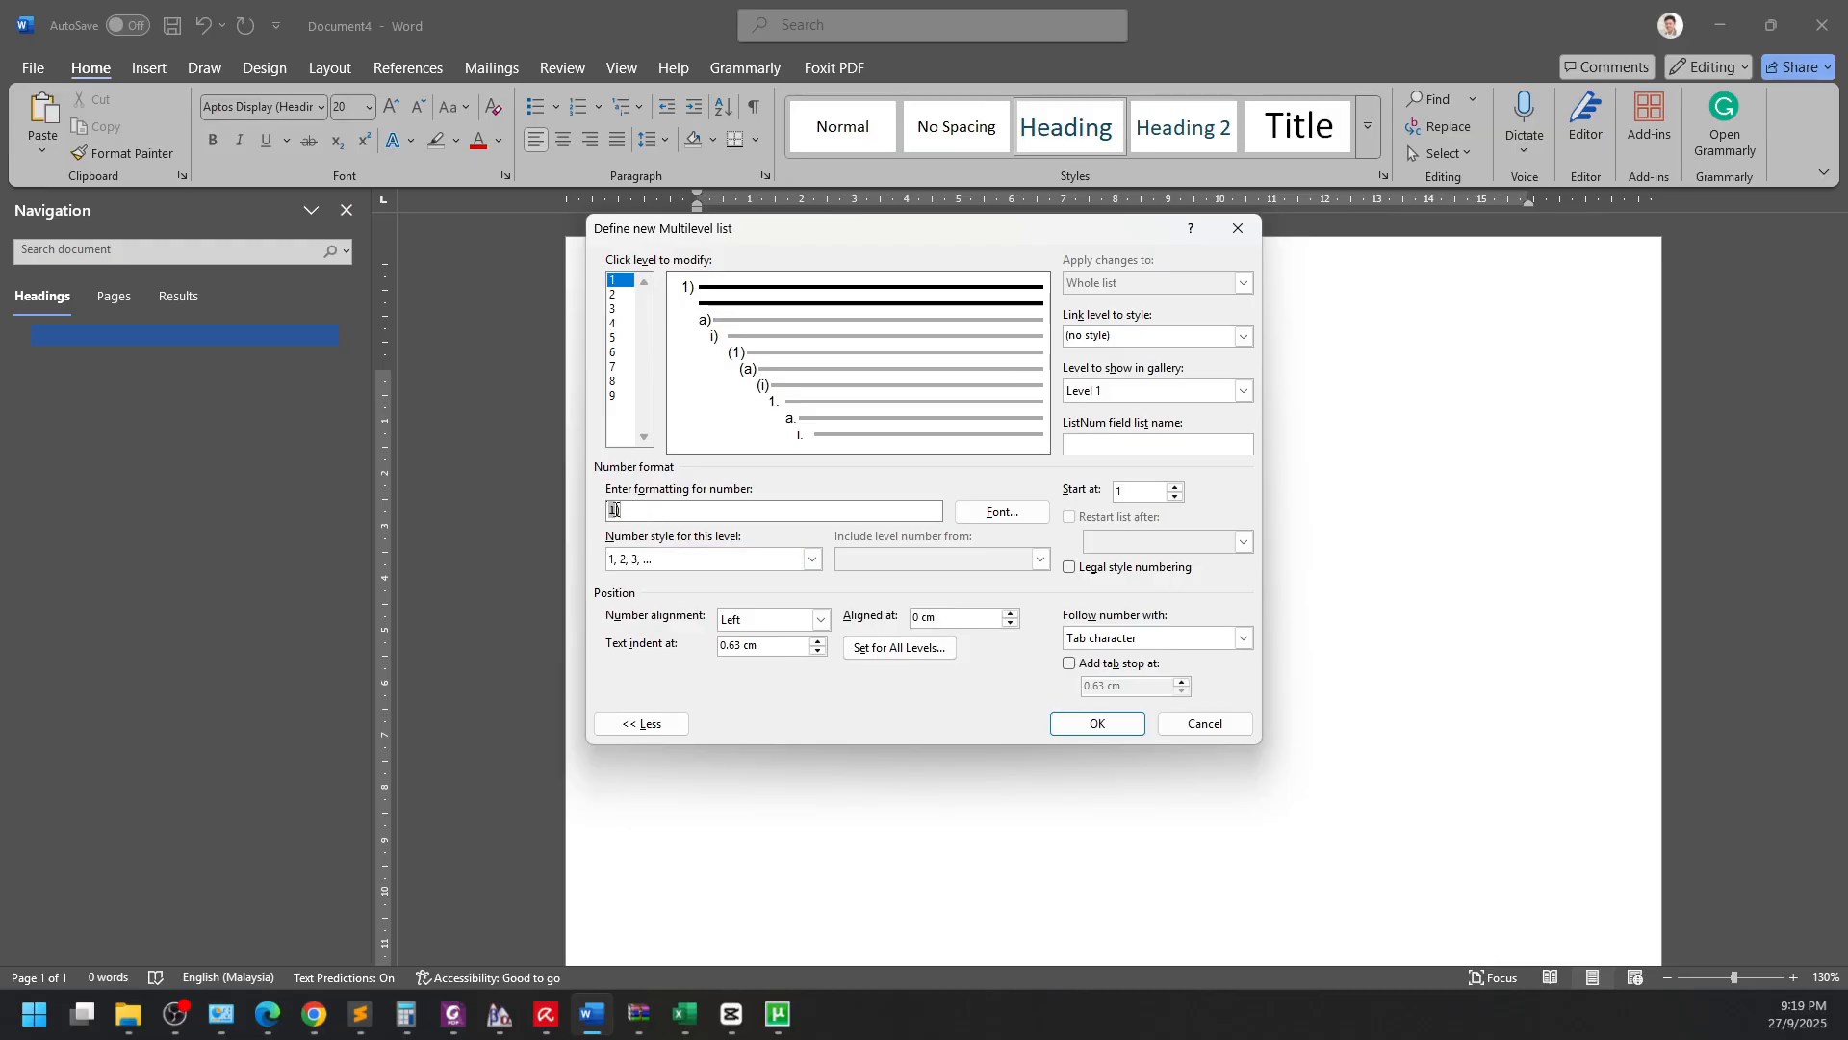
pyautogui.click(638, 509)
pyautogui.write('.')
pyautogui.hotkey('alt', 'i')
pyautogui.write('0.8 cm')
pyautogui.click(623, 280)
pyautogui.click(1243, 337)
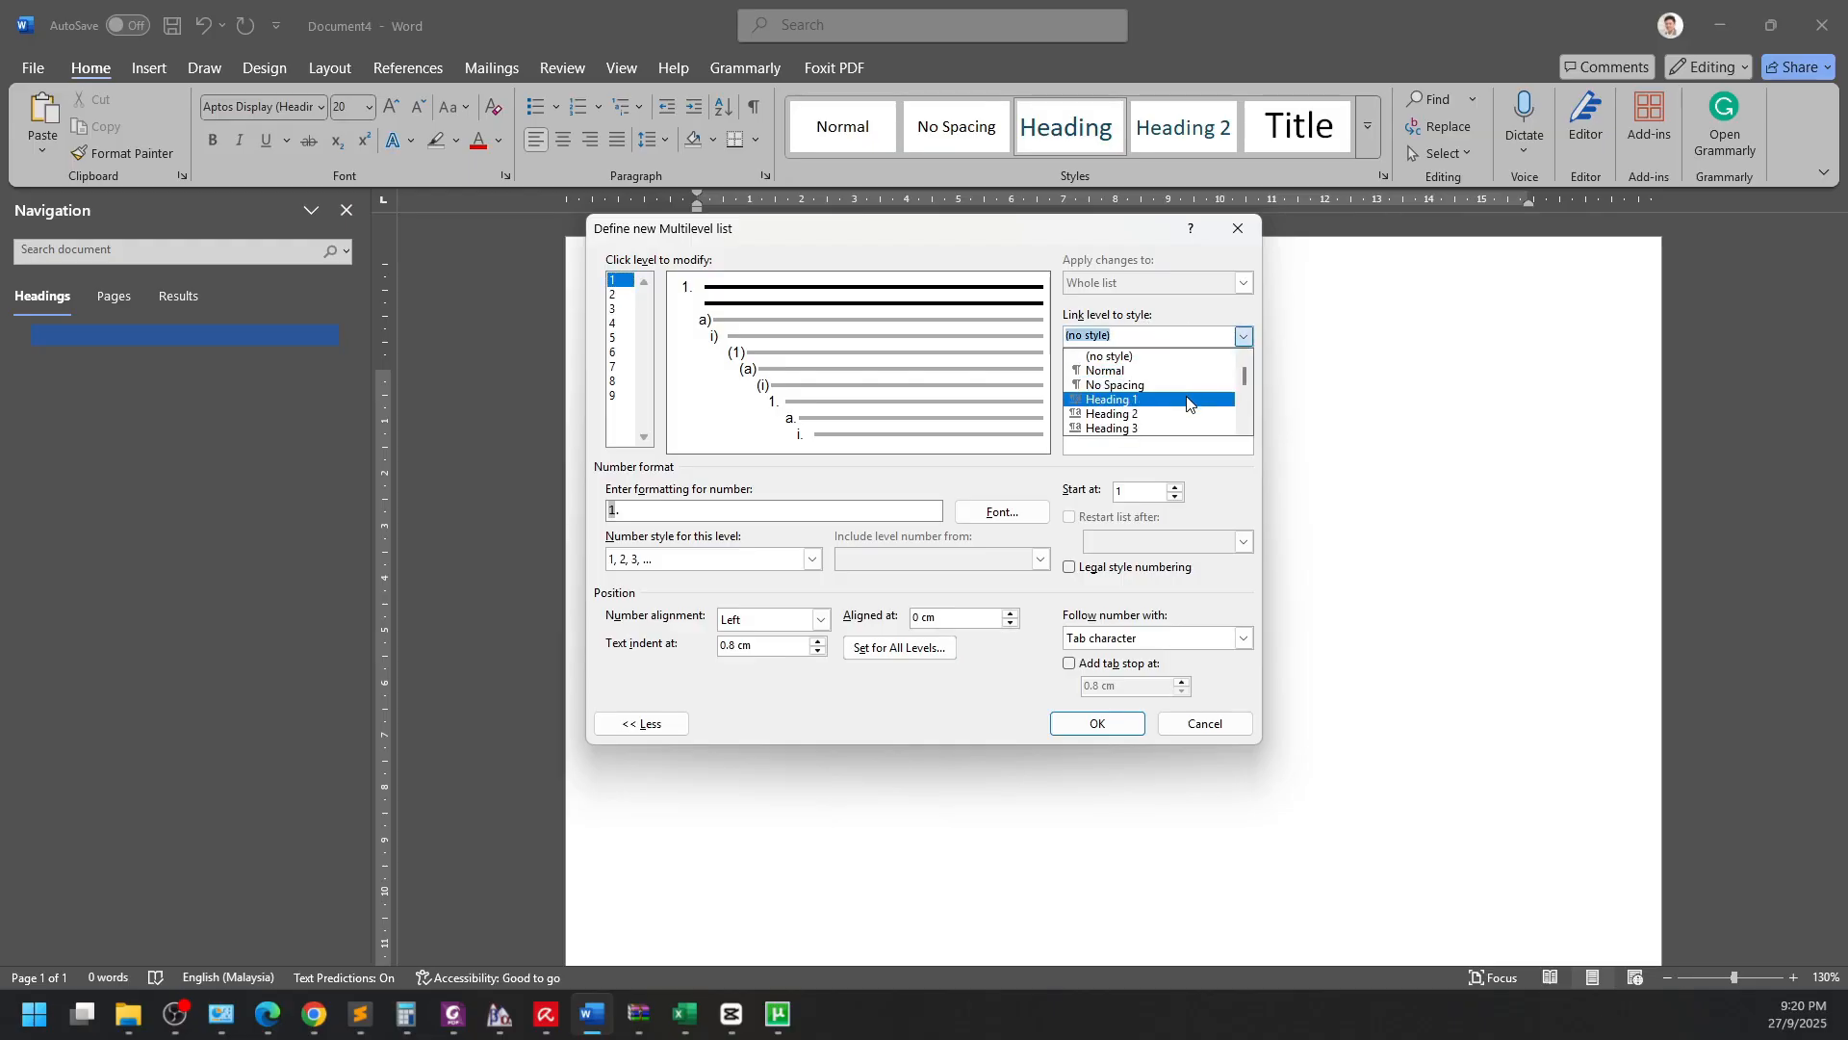
pyautogui.click(1186, 401)
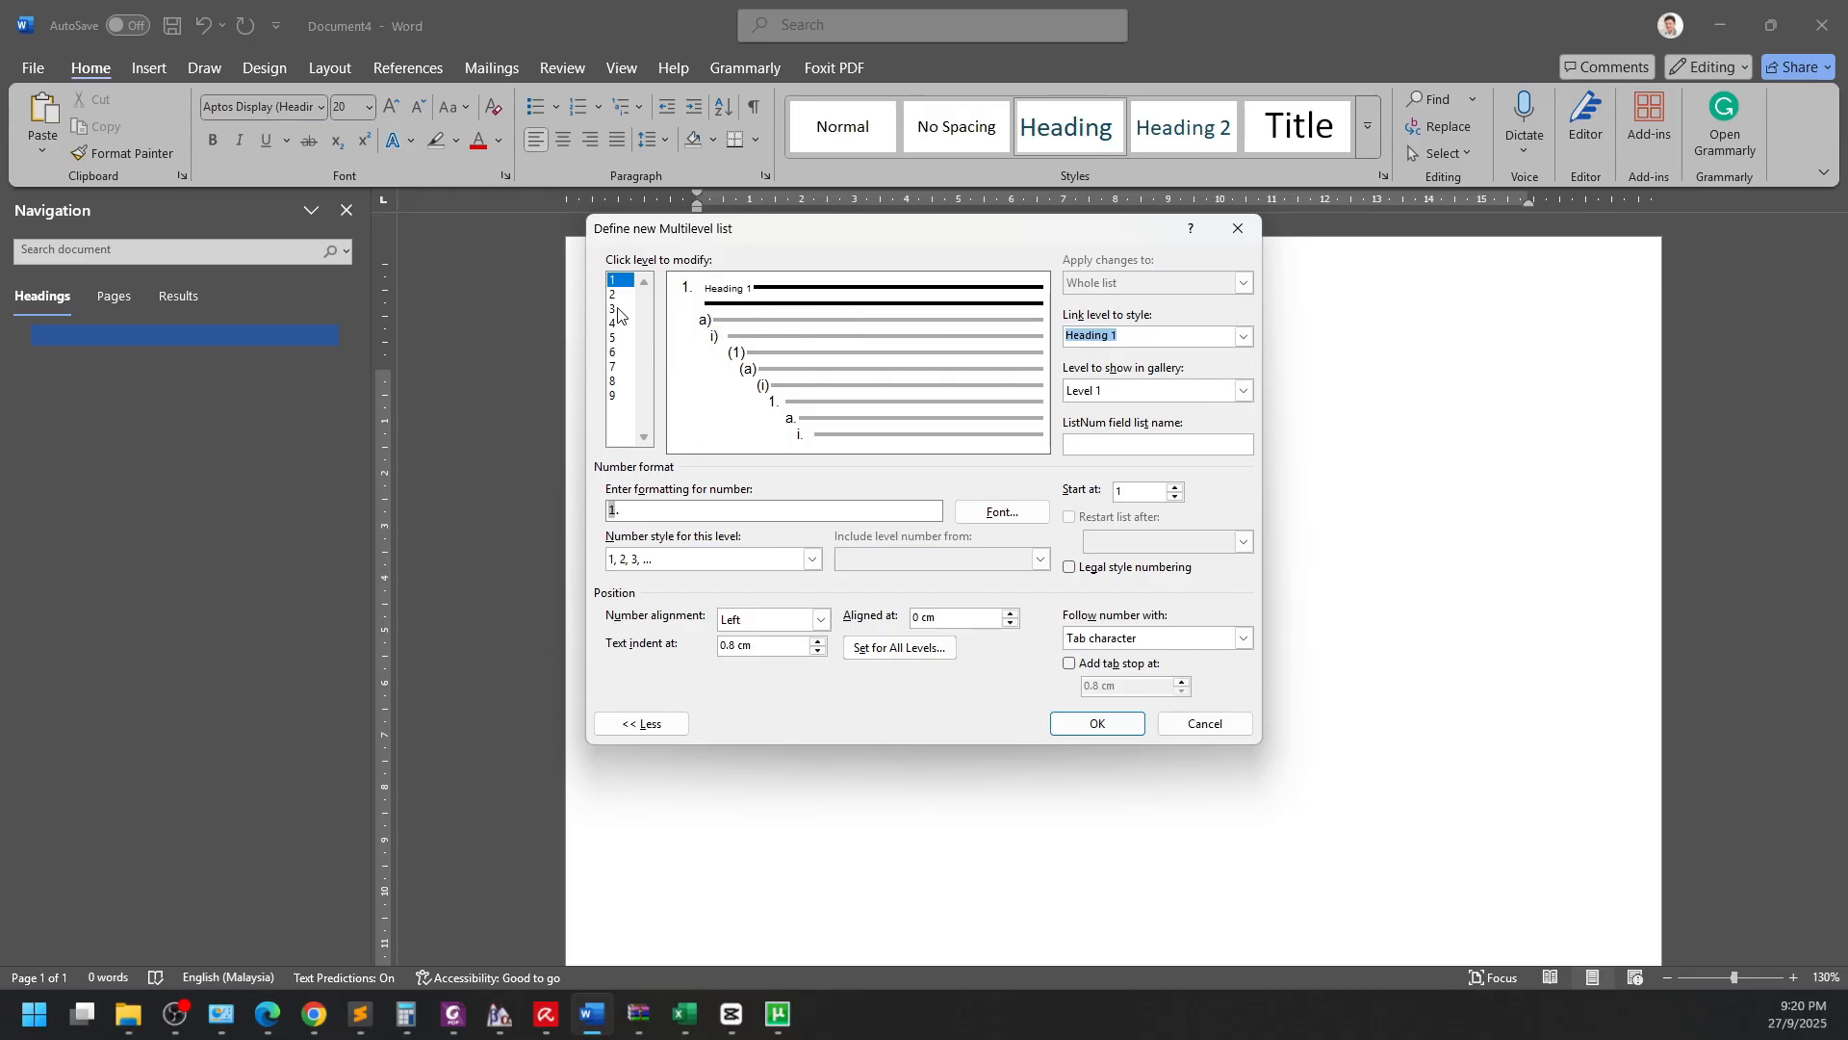
# Number level 2 as '1.1.' in 1, 2, 3 style, including the level 1 number.
pyautogui.click(619, 510)
pyautogui.click(620, 296)
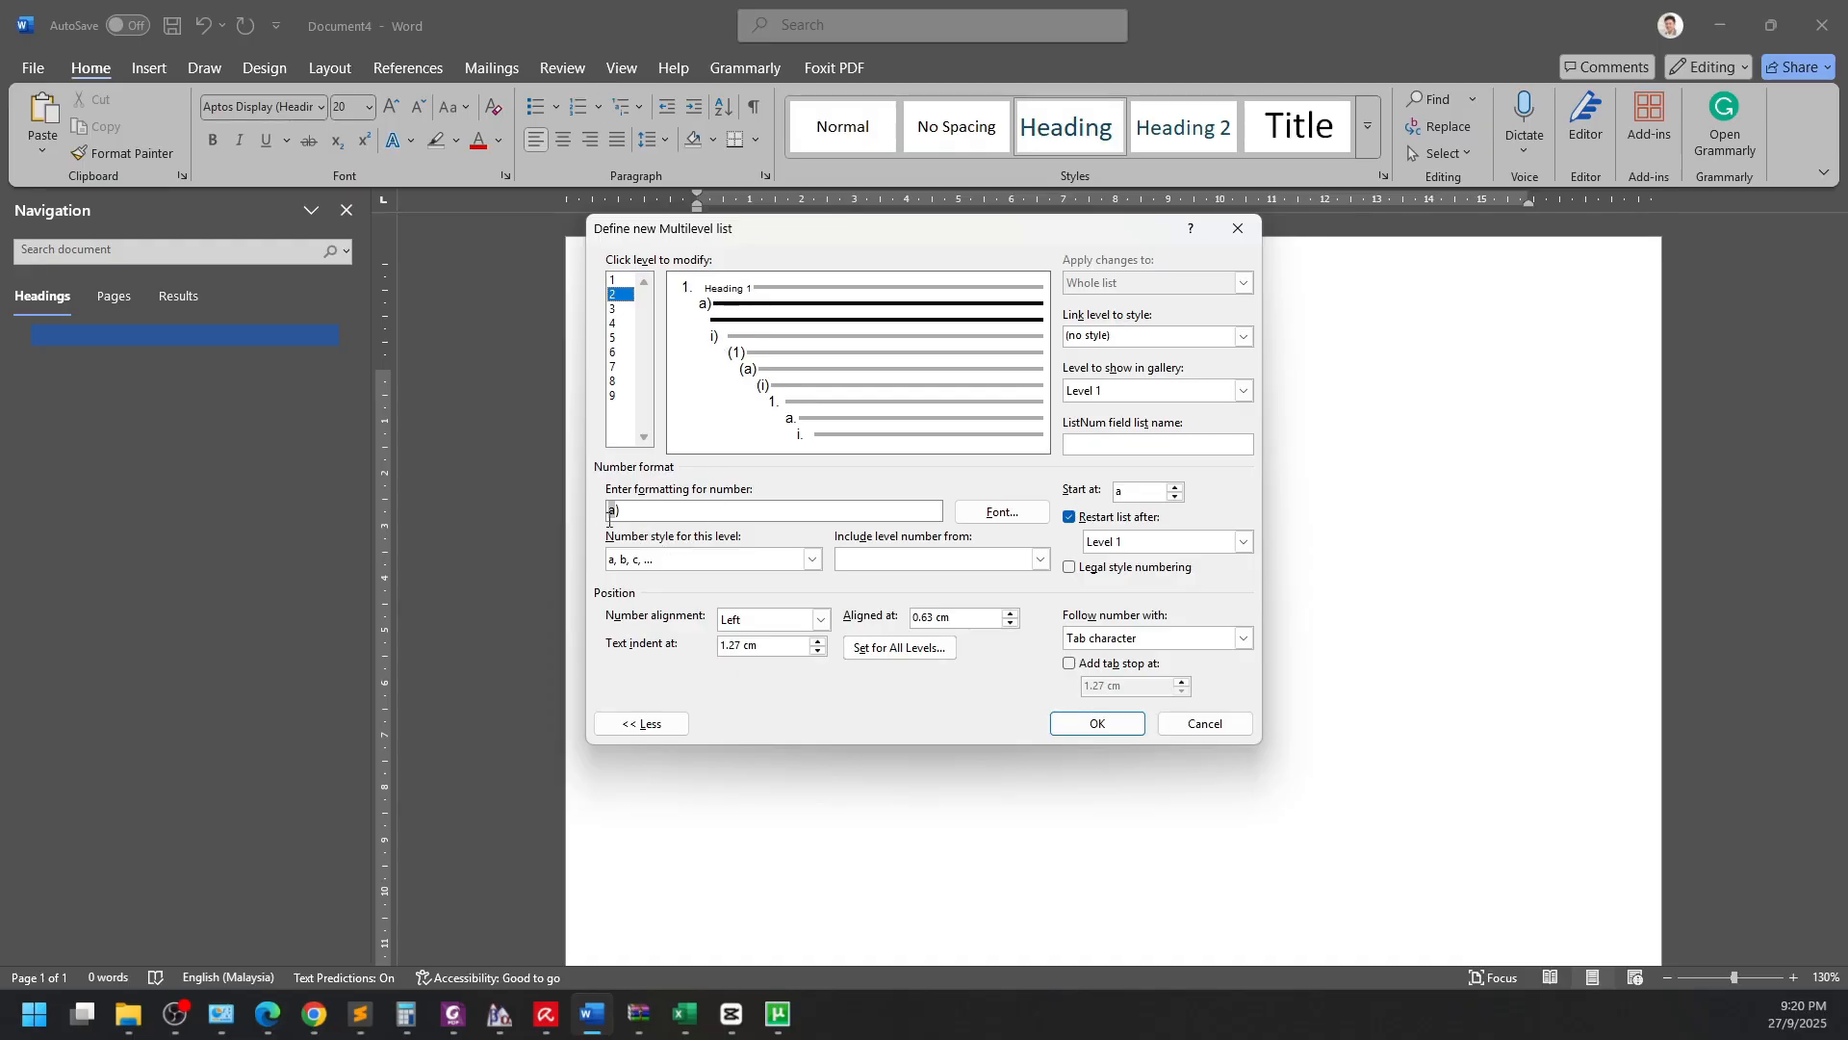
pyautogui.press('BackSpace')
pyautogui.press('BackSpace')
pyautogui.click(740, 559)
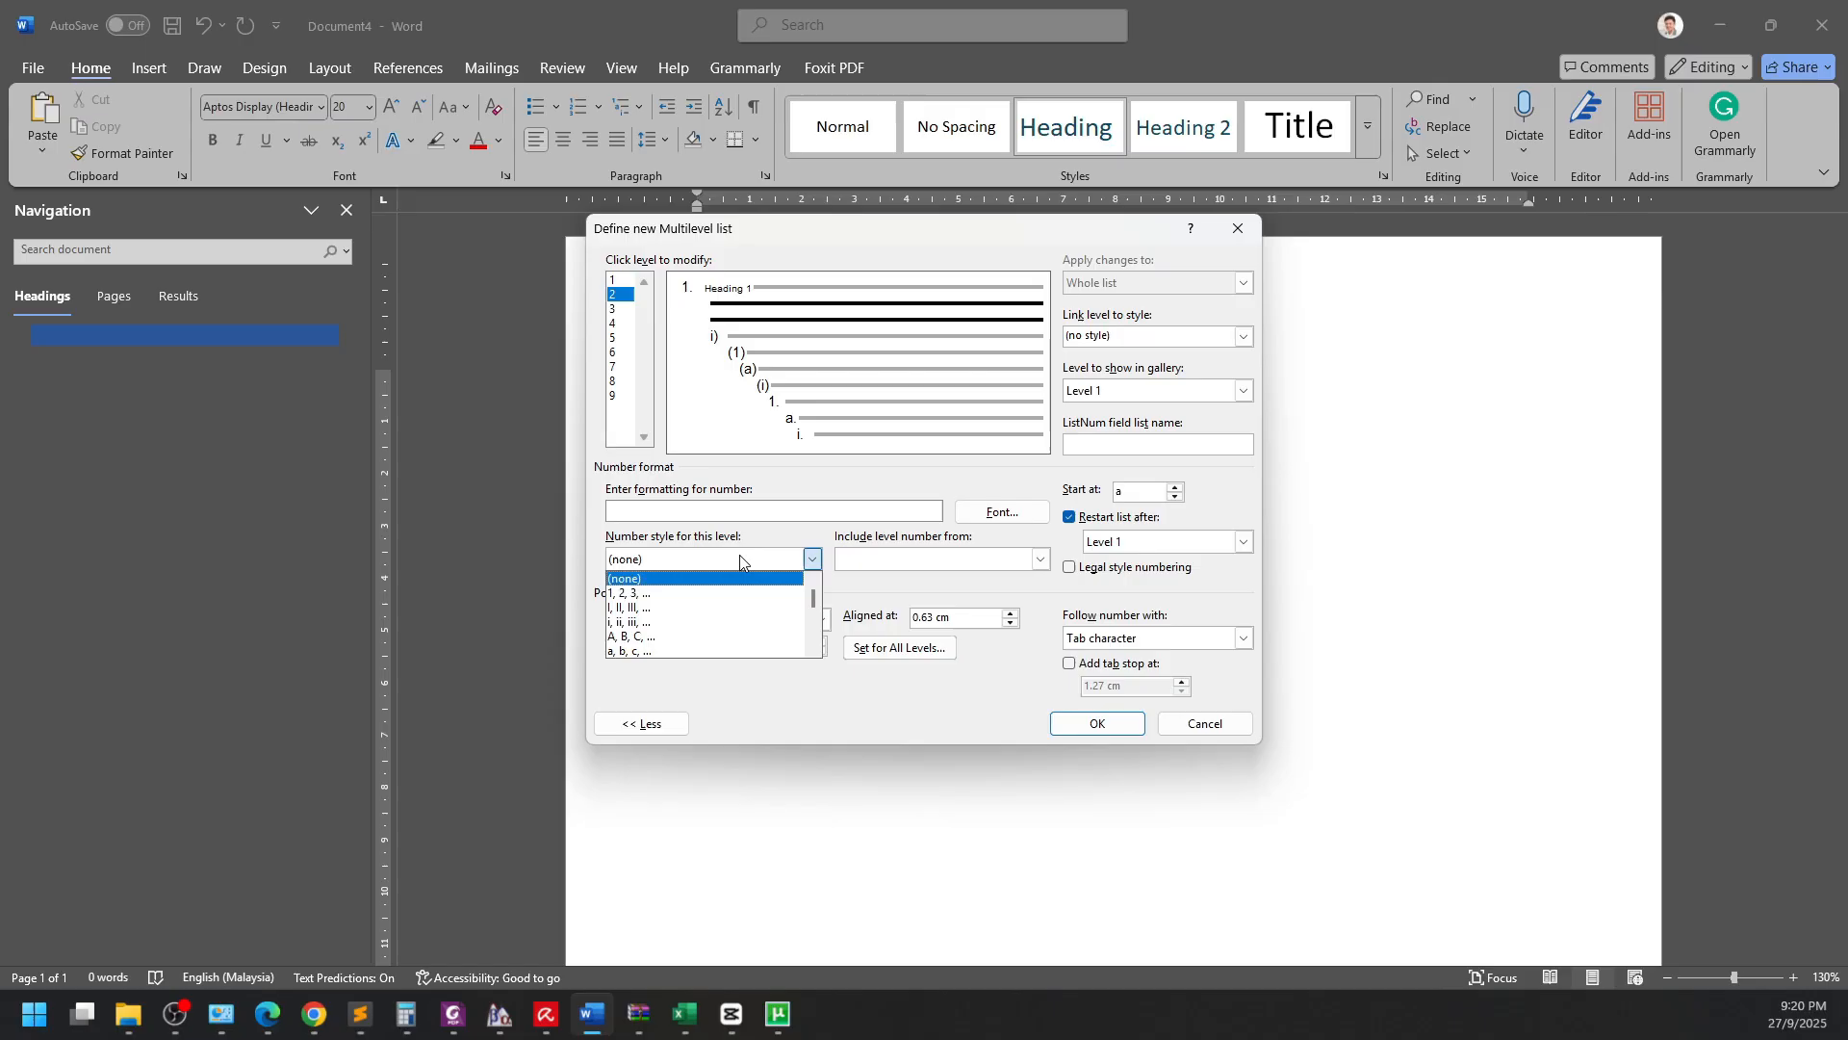
pyautogui.click(671, 594)
pyautogui.click(660, 514)
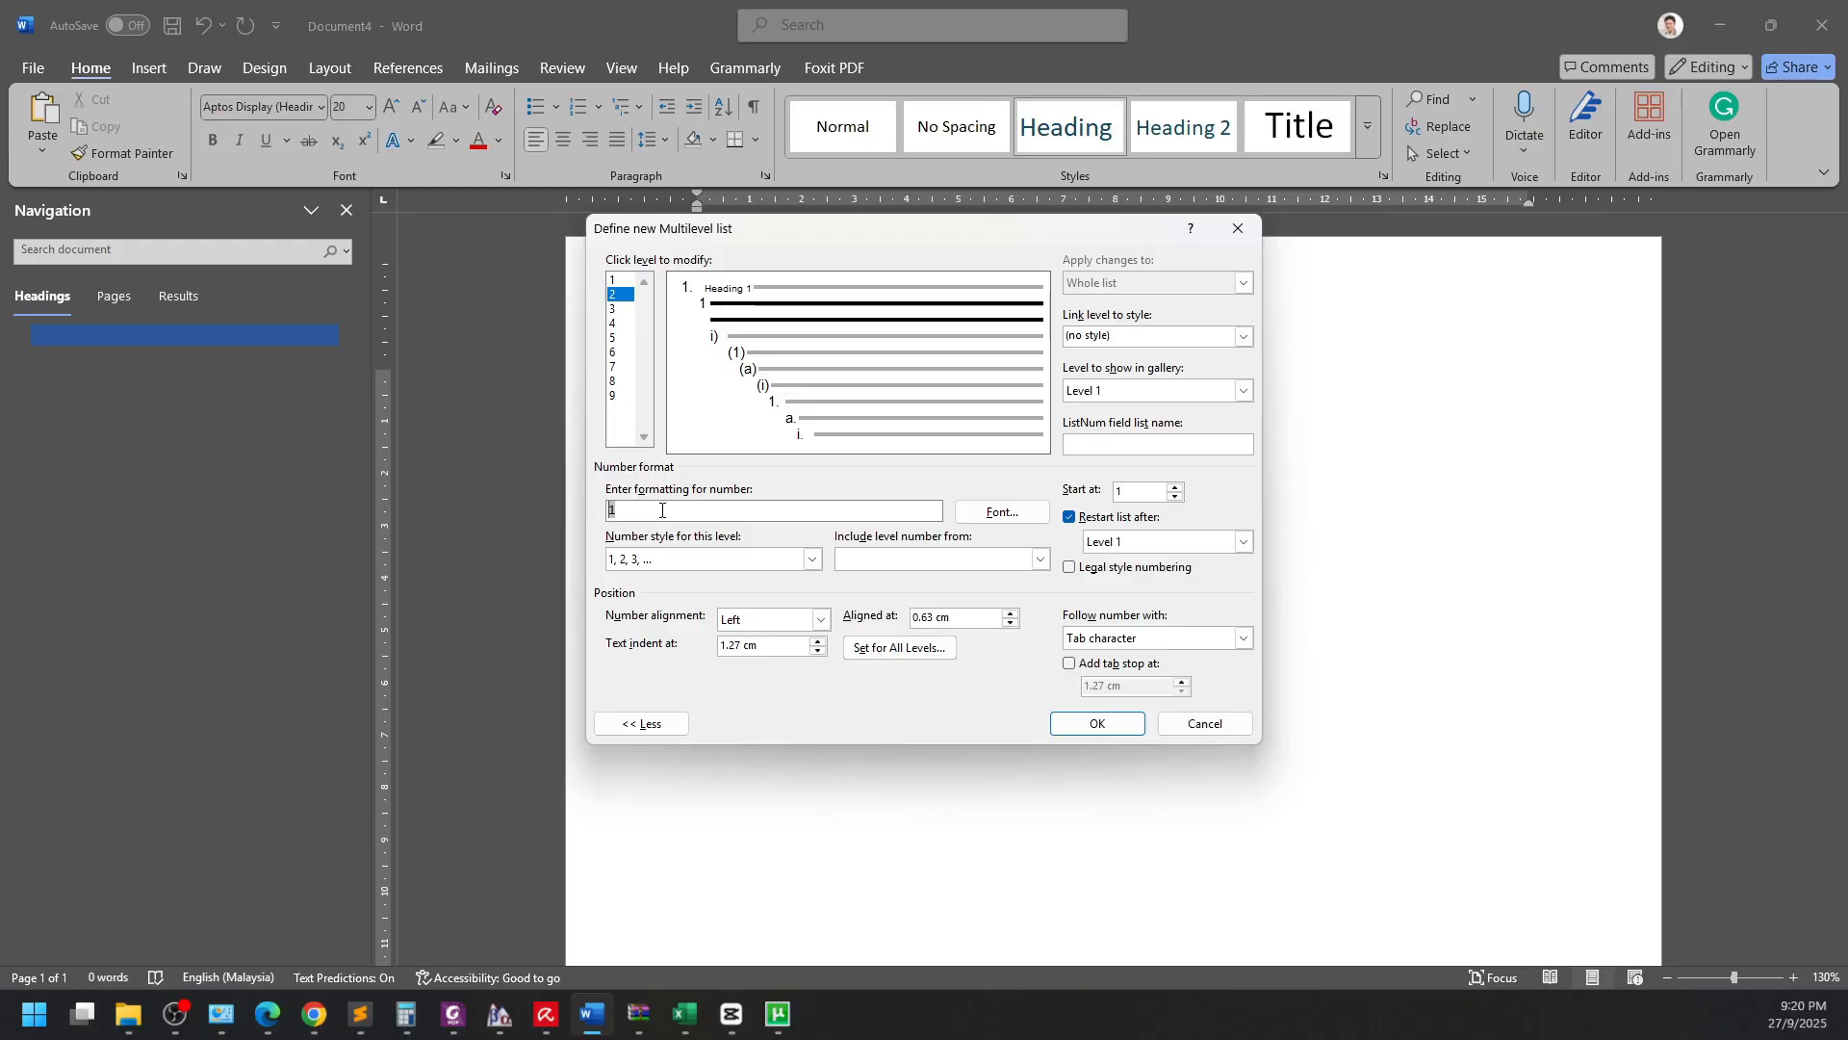
pyautogui.click(955, 566)
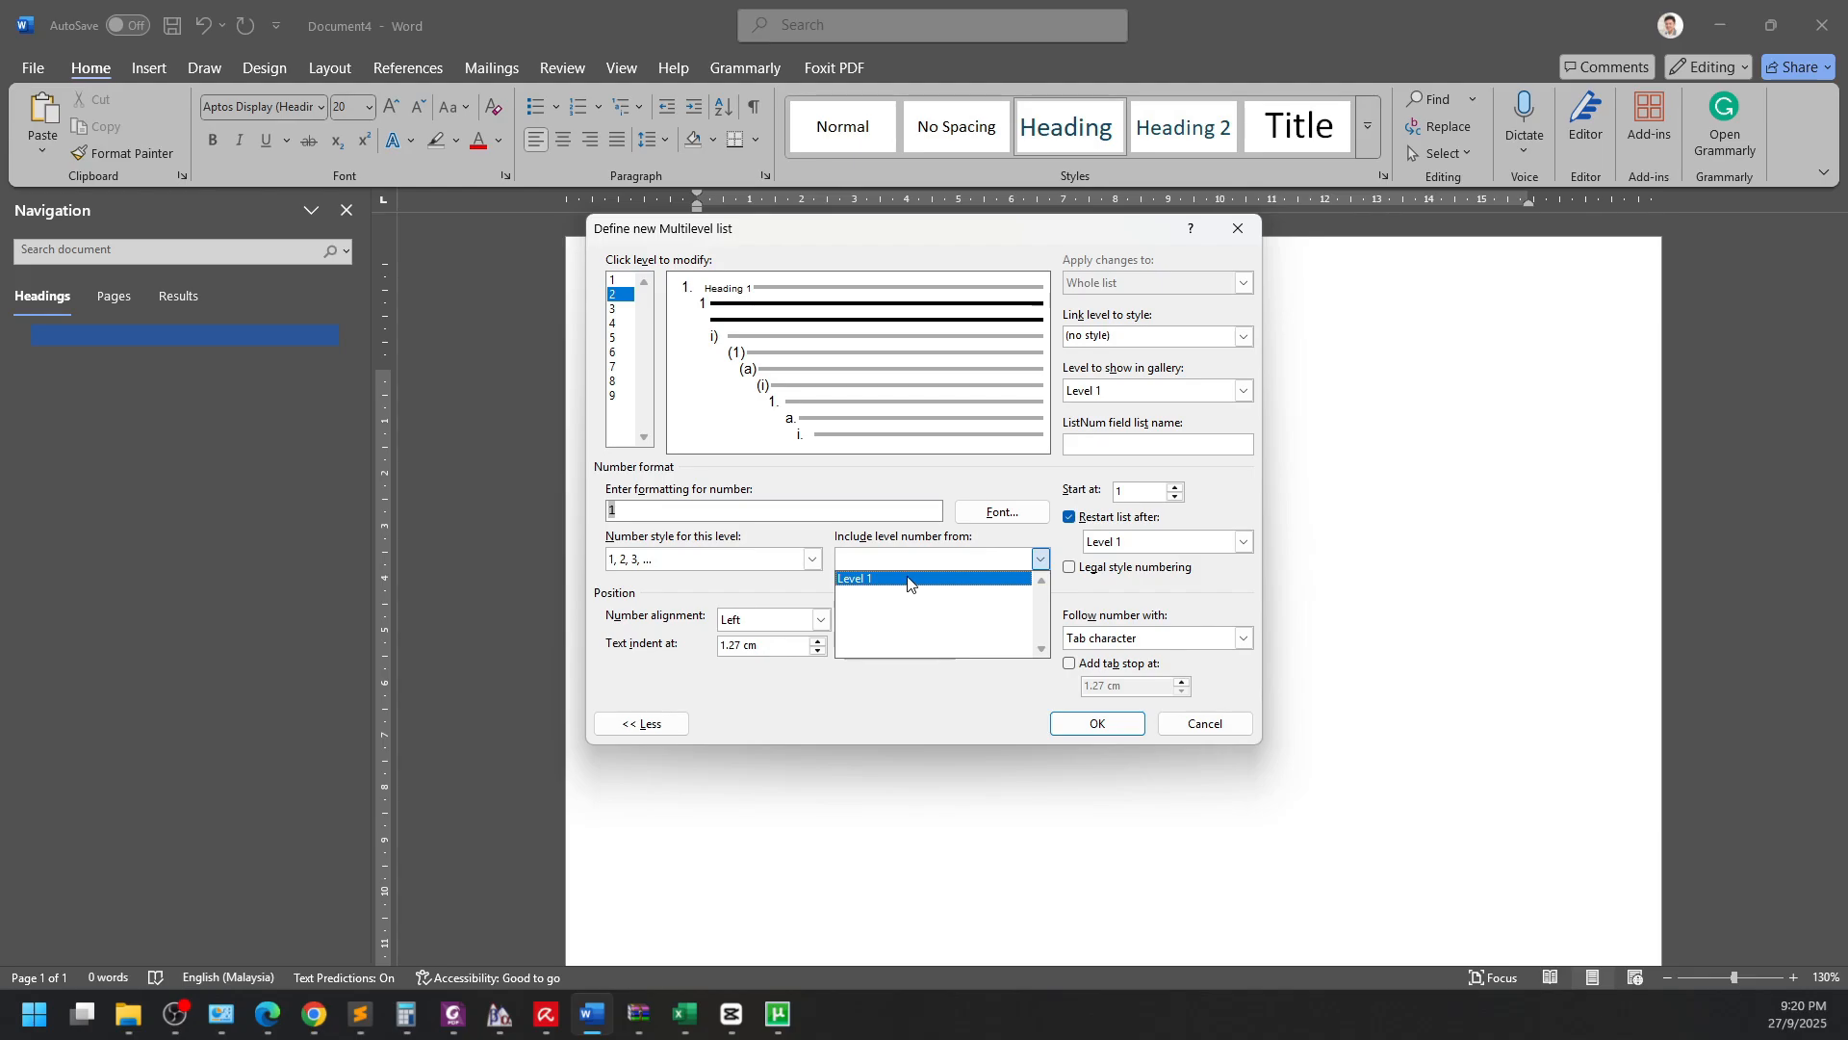
pyautogui.click(908, 578)
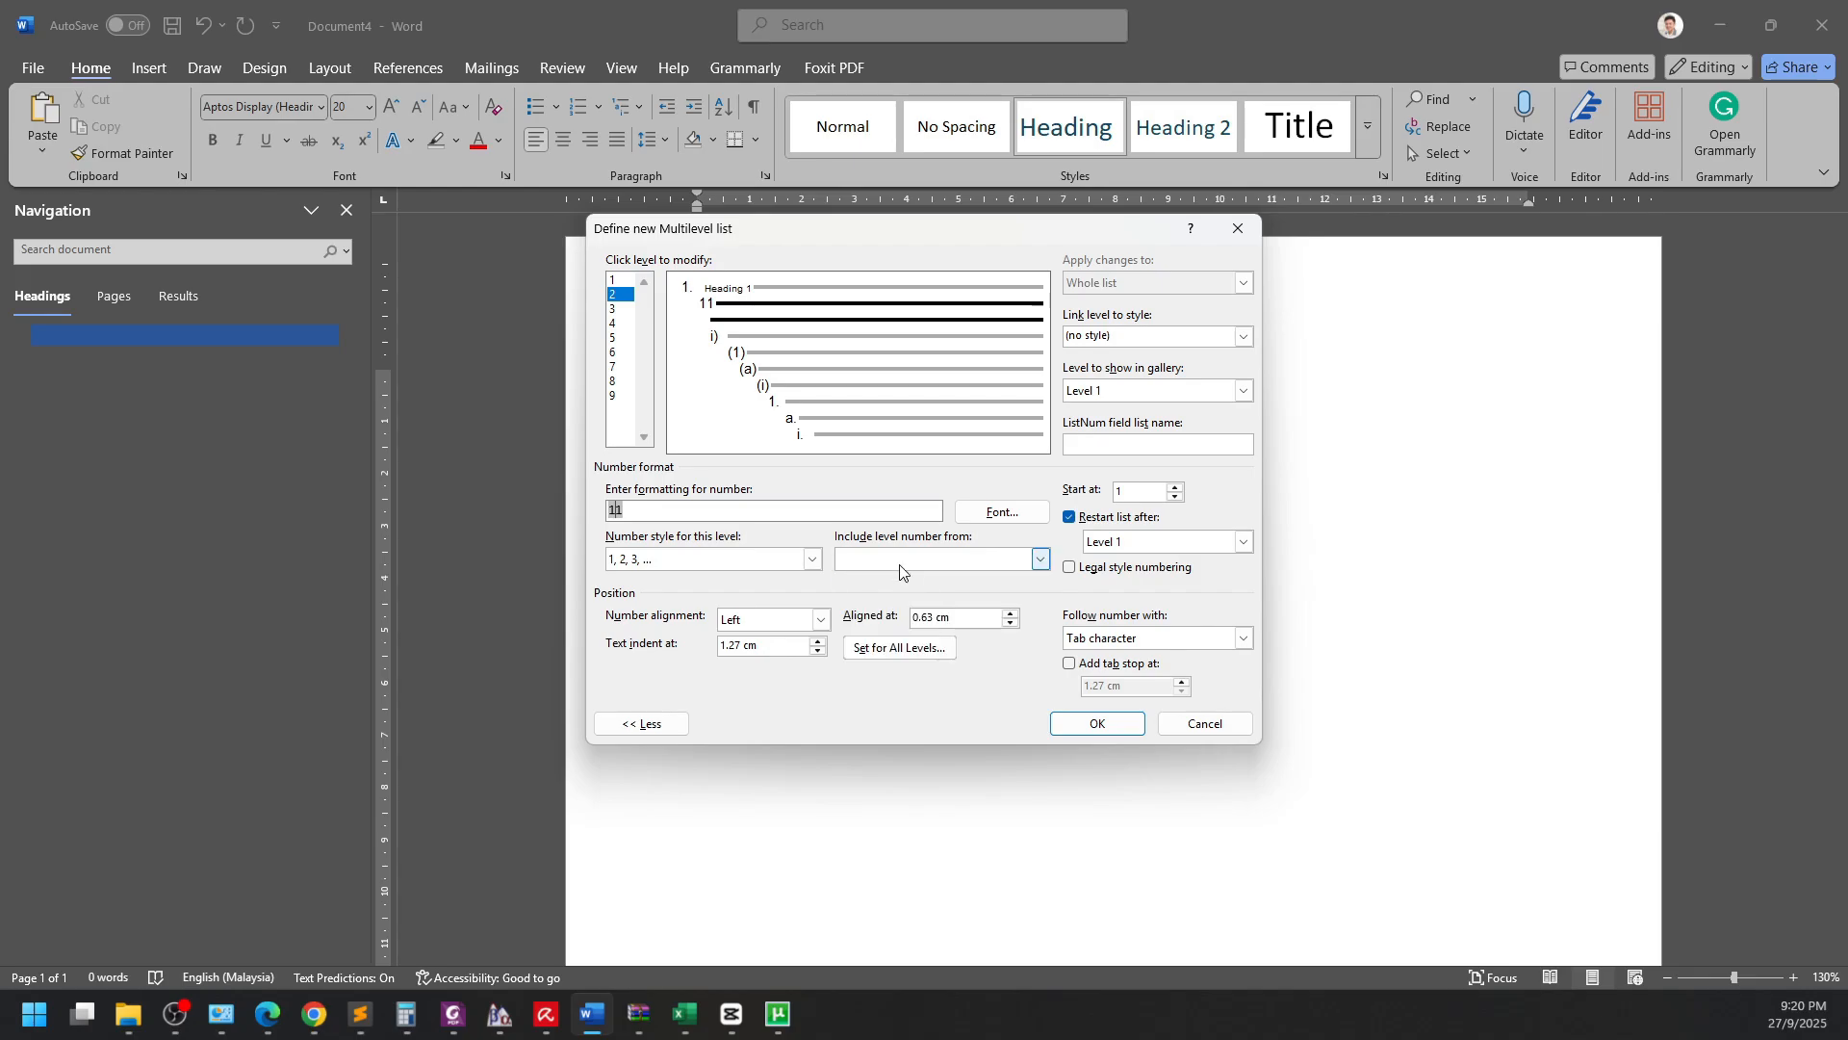
pyautogui.write('.1')
pyautogui.write('.')
# Set level 2's aligned-at to 0 and text indent to 0.8 cm.
pyautogui.moveTo(957, 617); pyautogui.dragTo(874, 616)
pyautogui.write('0')
pyautogui.moveTo(767, 644); pyautogui.dragTo(609, 647)
pyautogui.write('0.8 cm')
# Choose Heading 2 as the linked style for list level 2.
pyautogui.click(1246, 341)
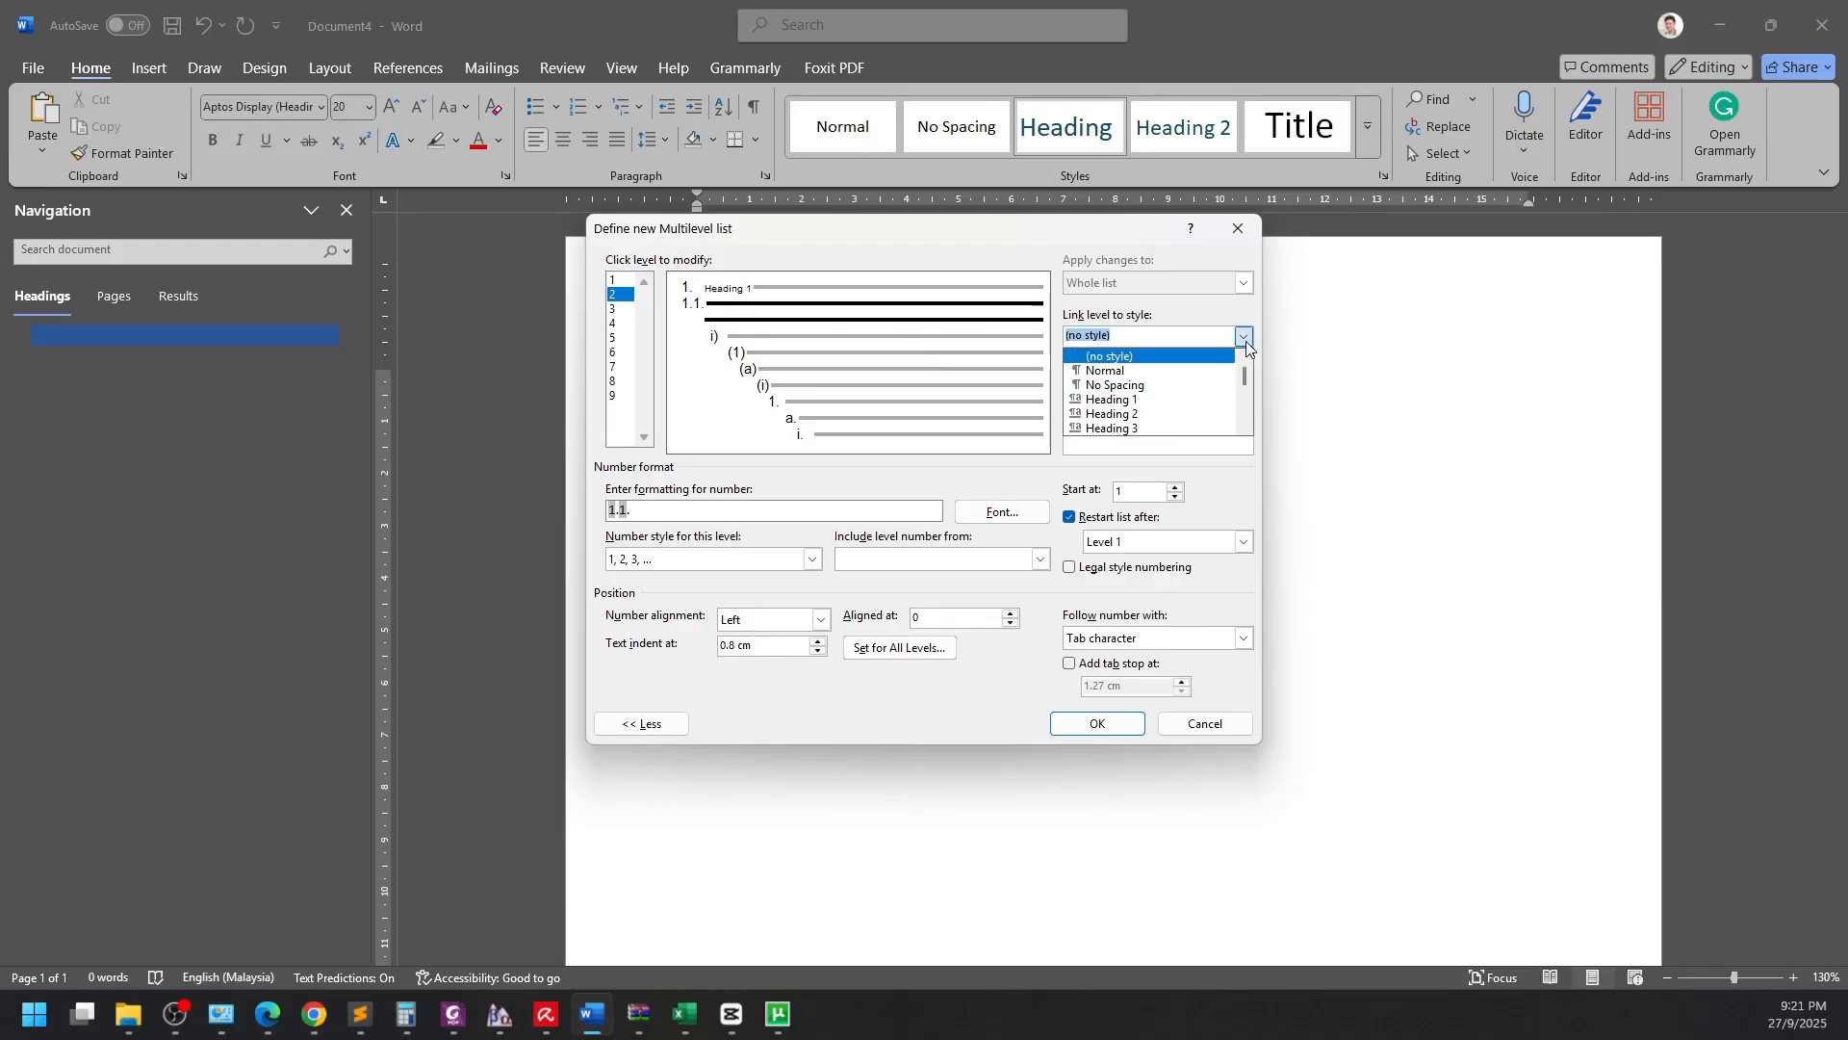
pyautogui.click(1168, 414)
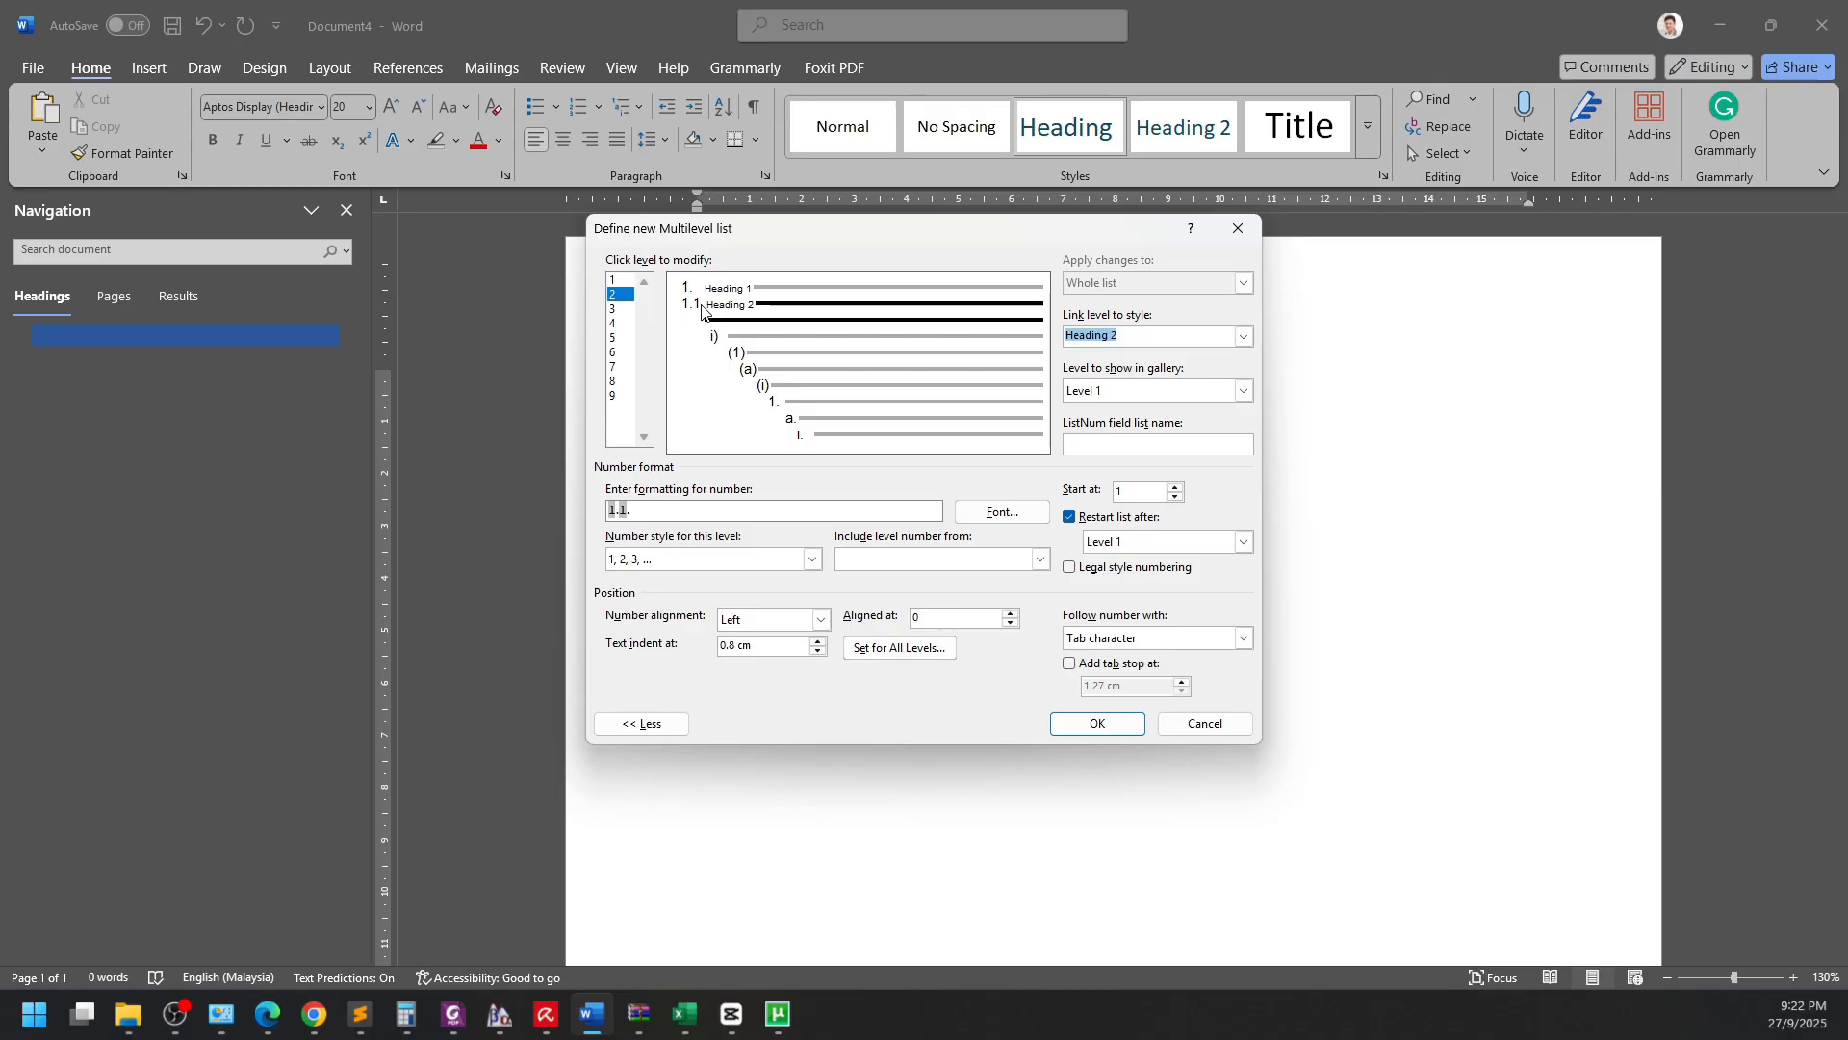
# Number level 3 as '1.1.1.' in 1, 2, 3 style, including the level 1 and level 2 numbers.
pyautogui.click(622, 310)
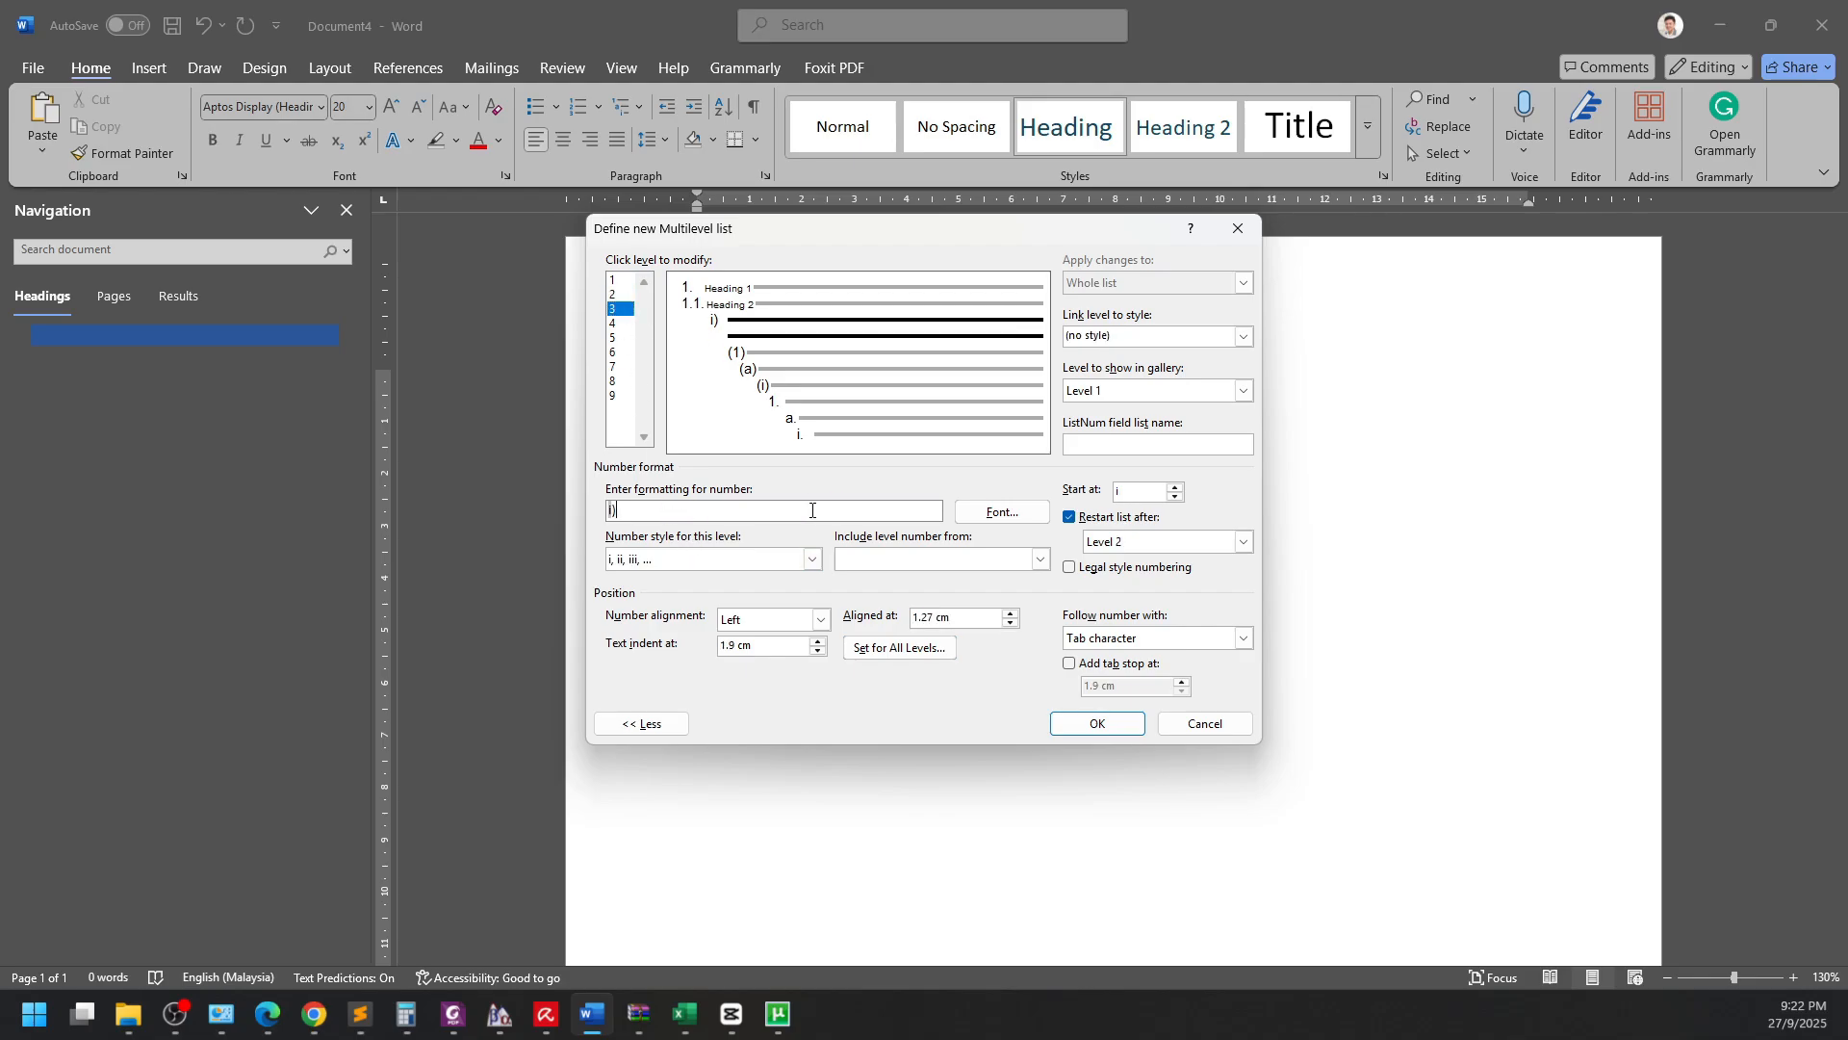
pyautogui.press('BackSpace')
pyautogui.click(751, 562)
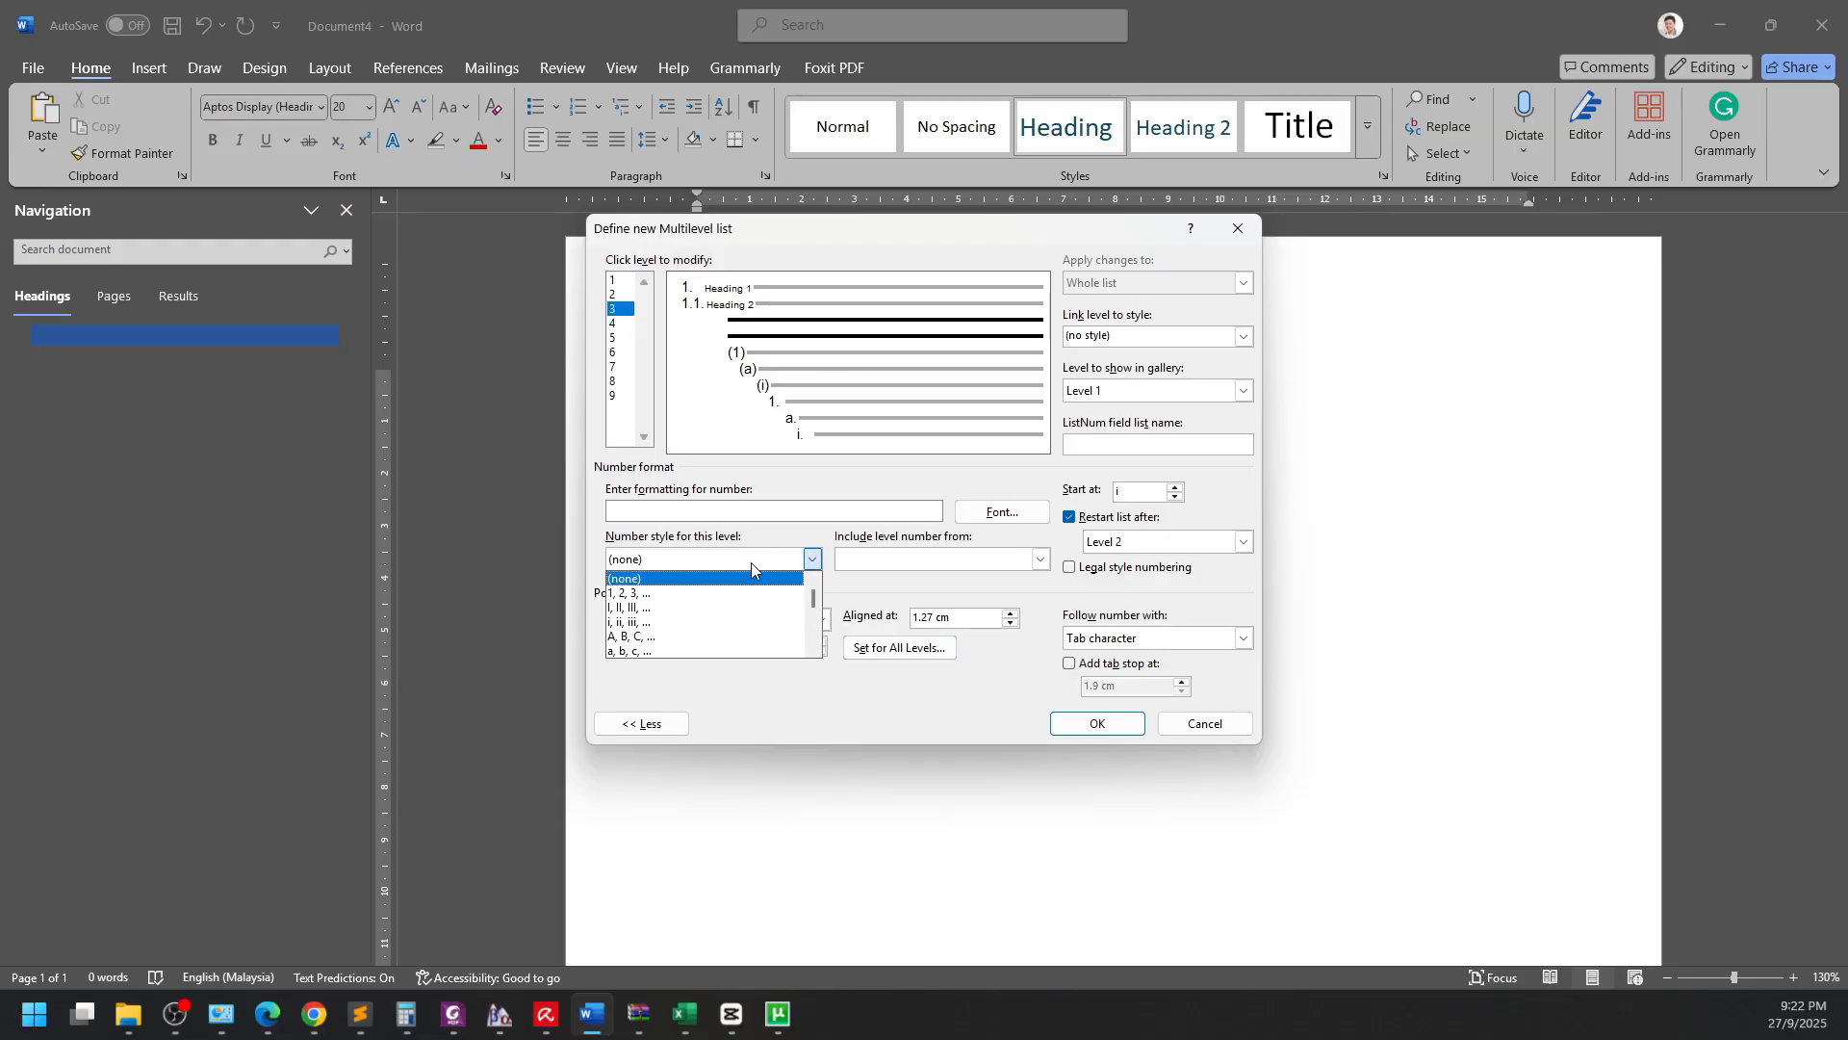
pyautogui.click(706, 591)
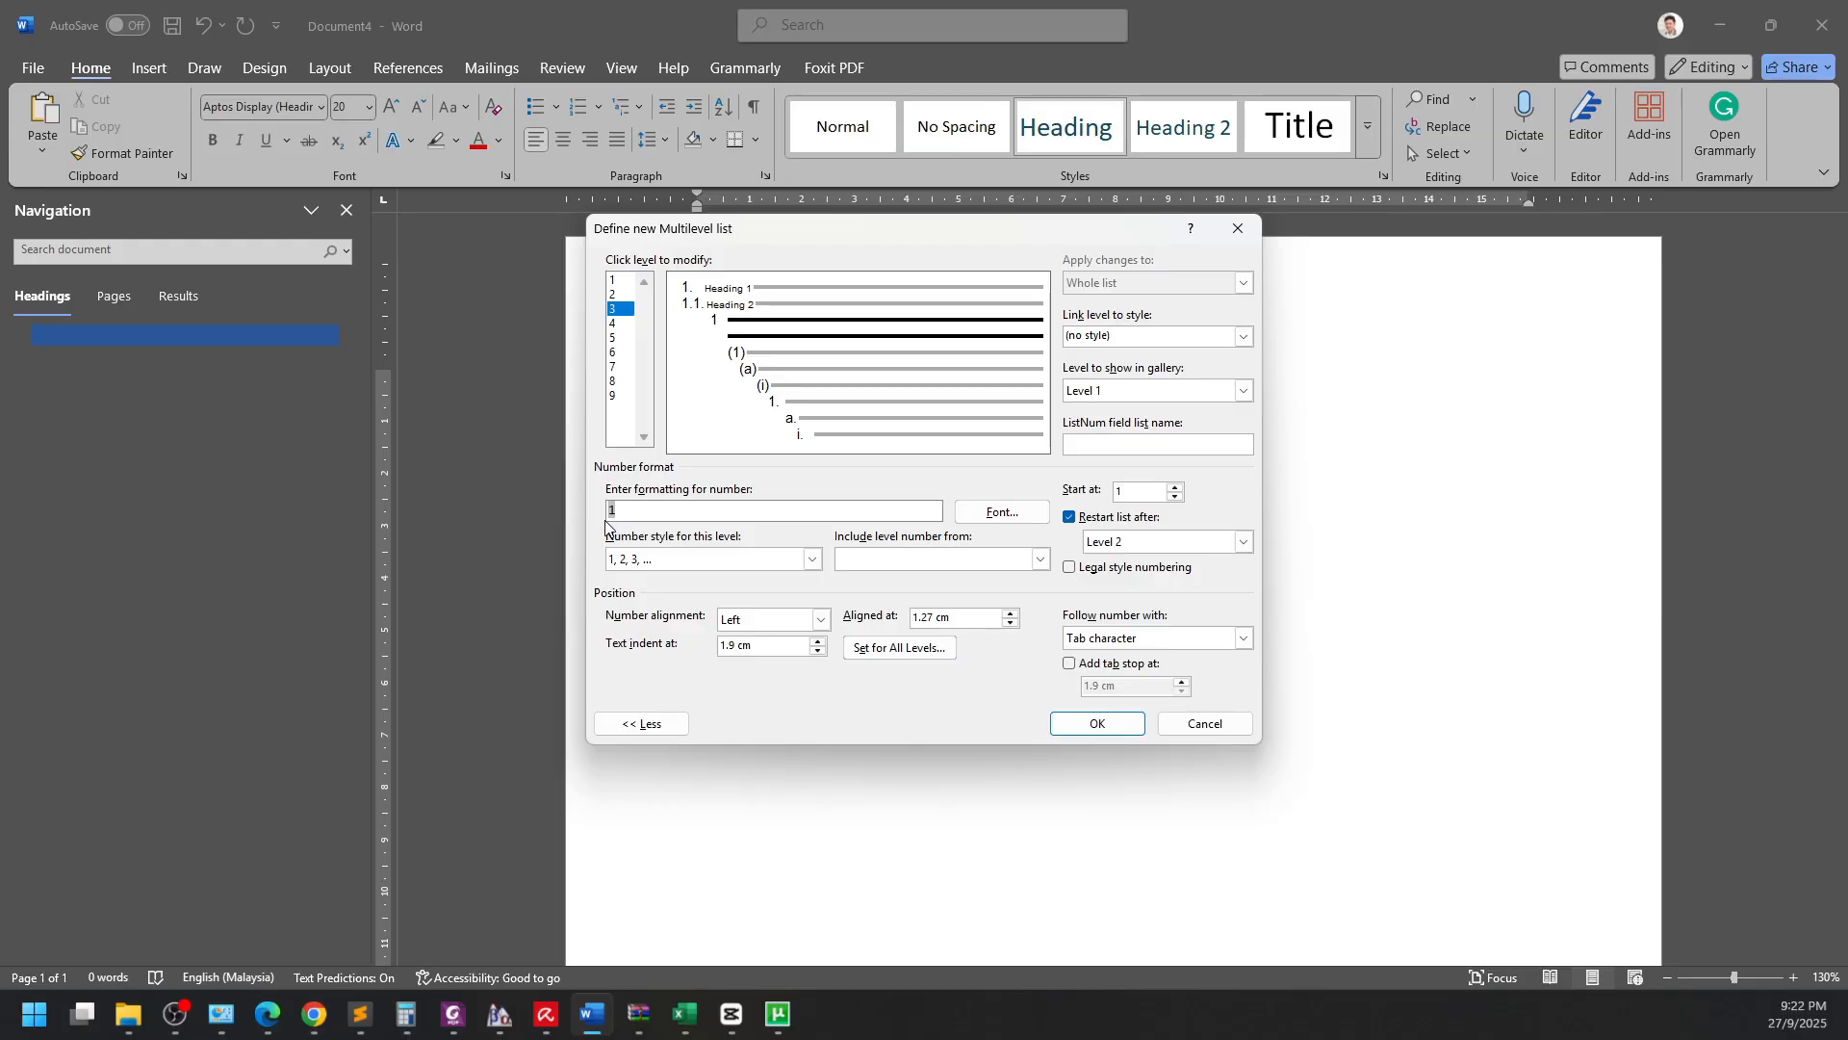
pyautogui.click(902, 561)
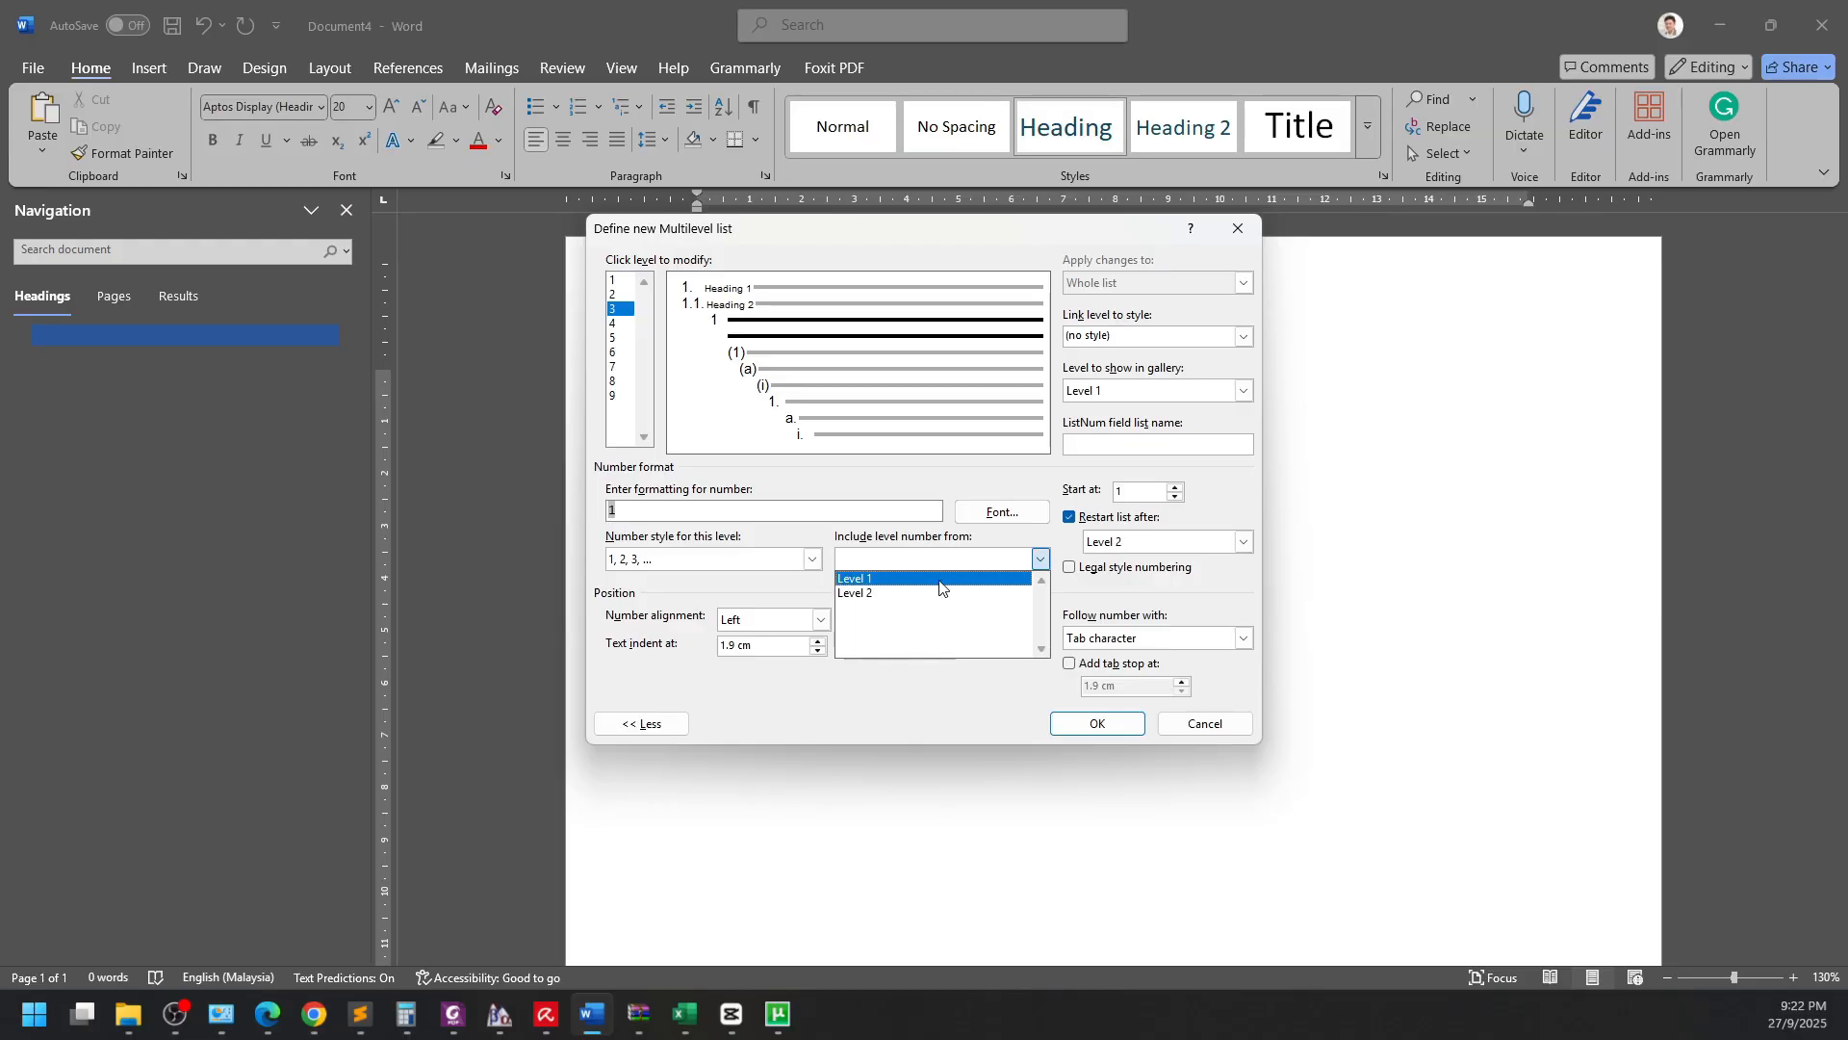
pyautogui.click(939, 579)
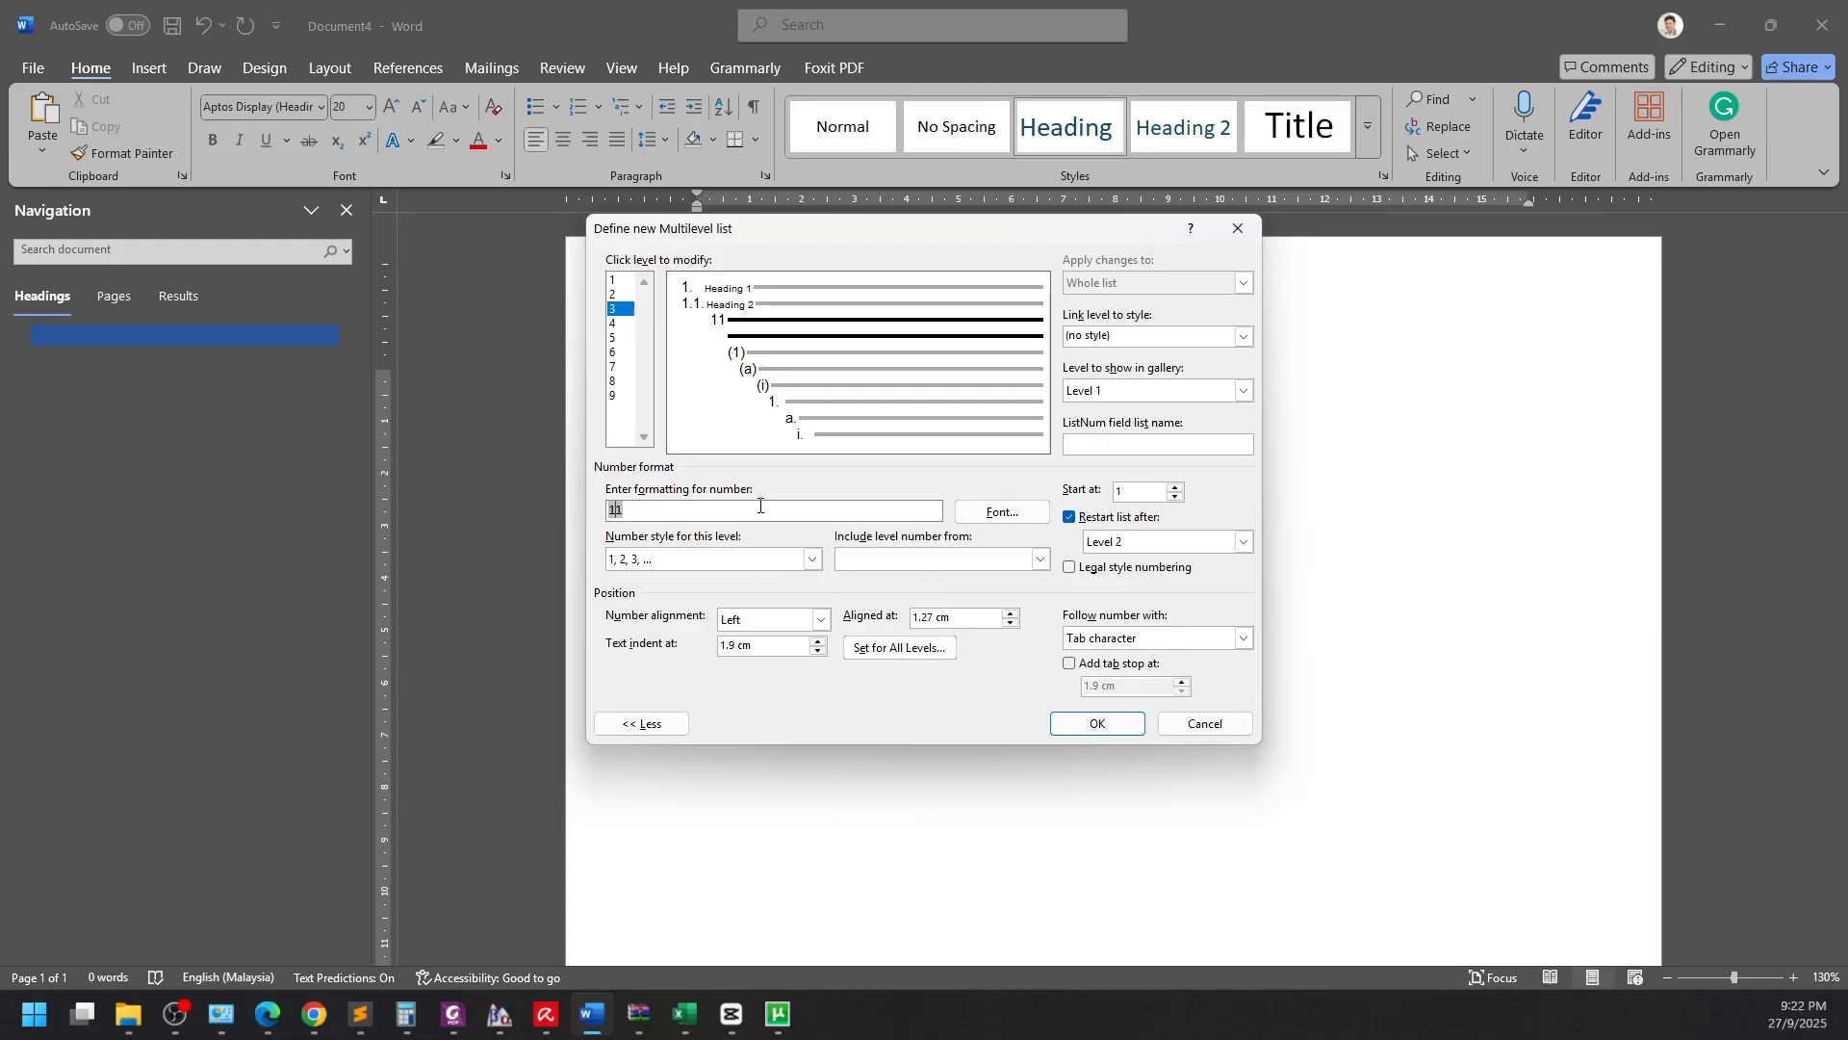
pyautogui.write('.')
pyautogui.click(905, 567)
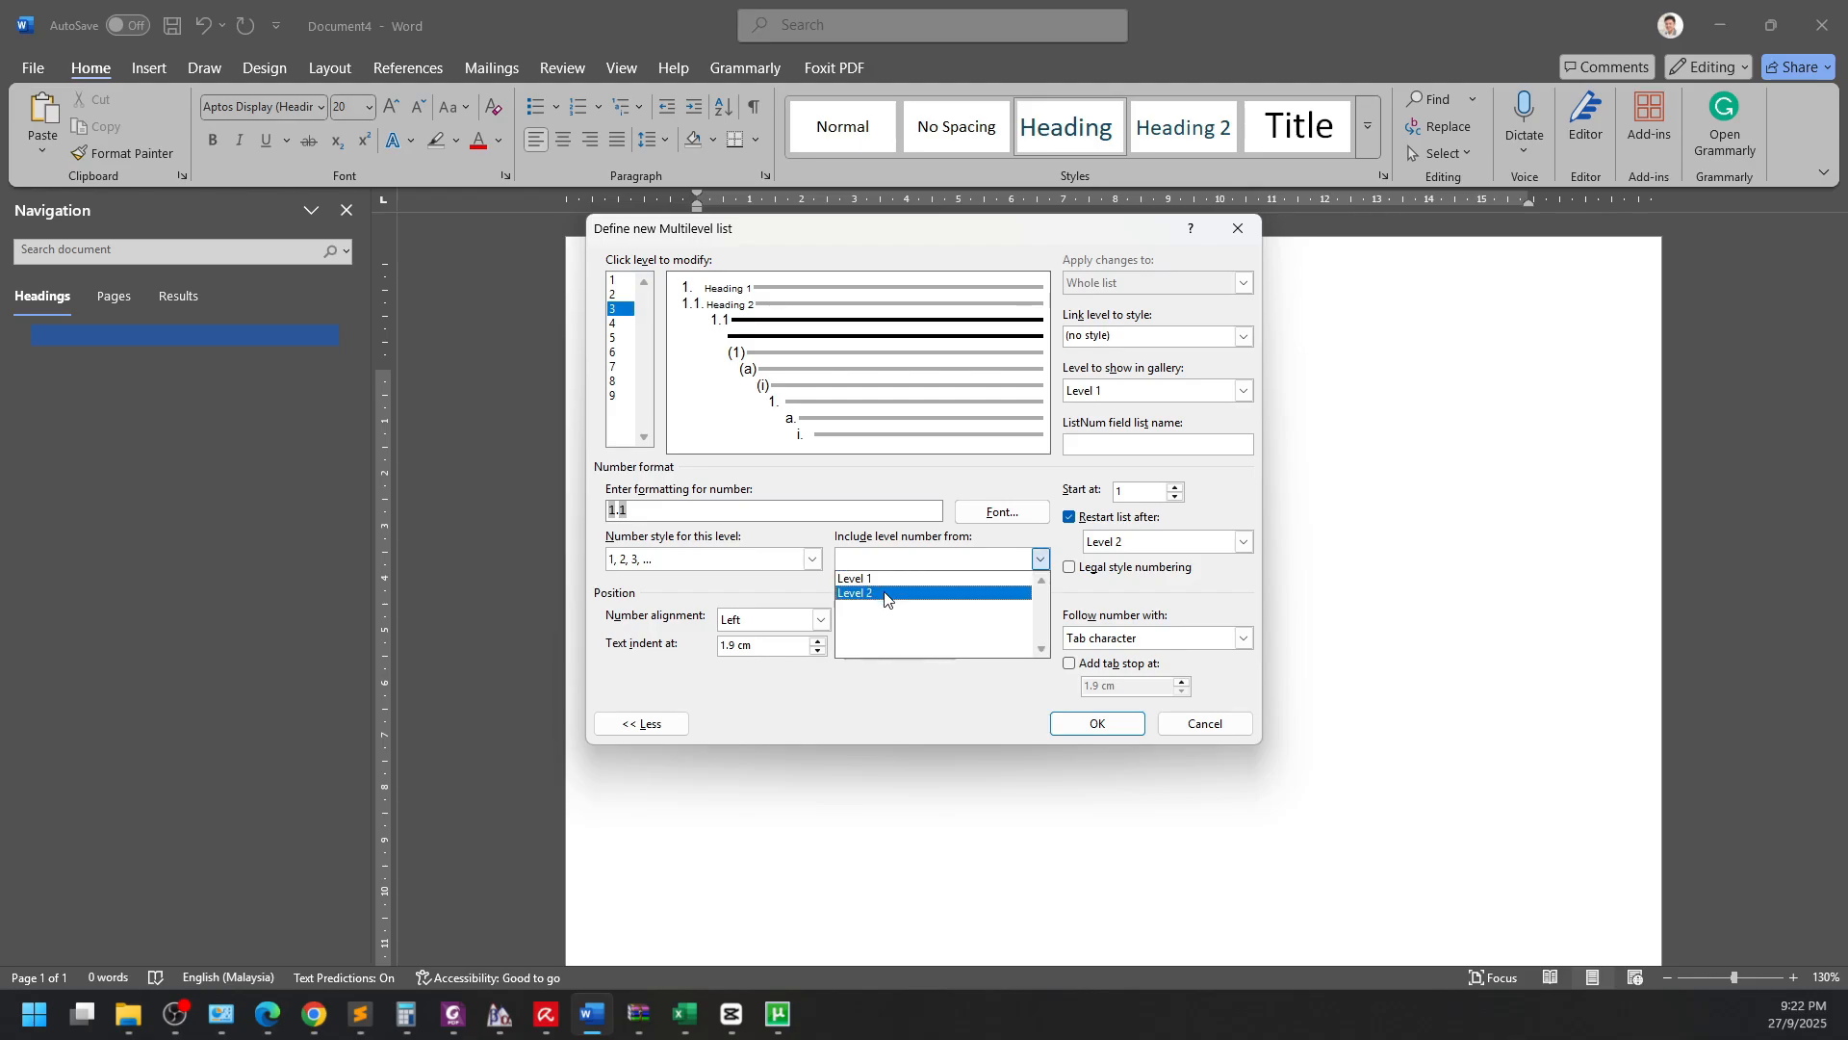
pyautogui.click(884, 592)
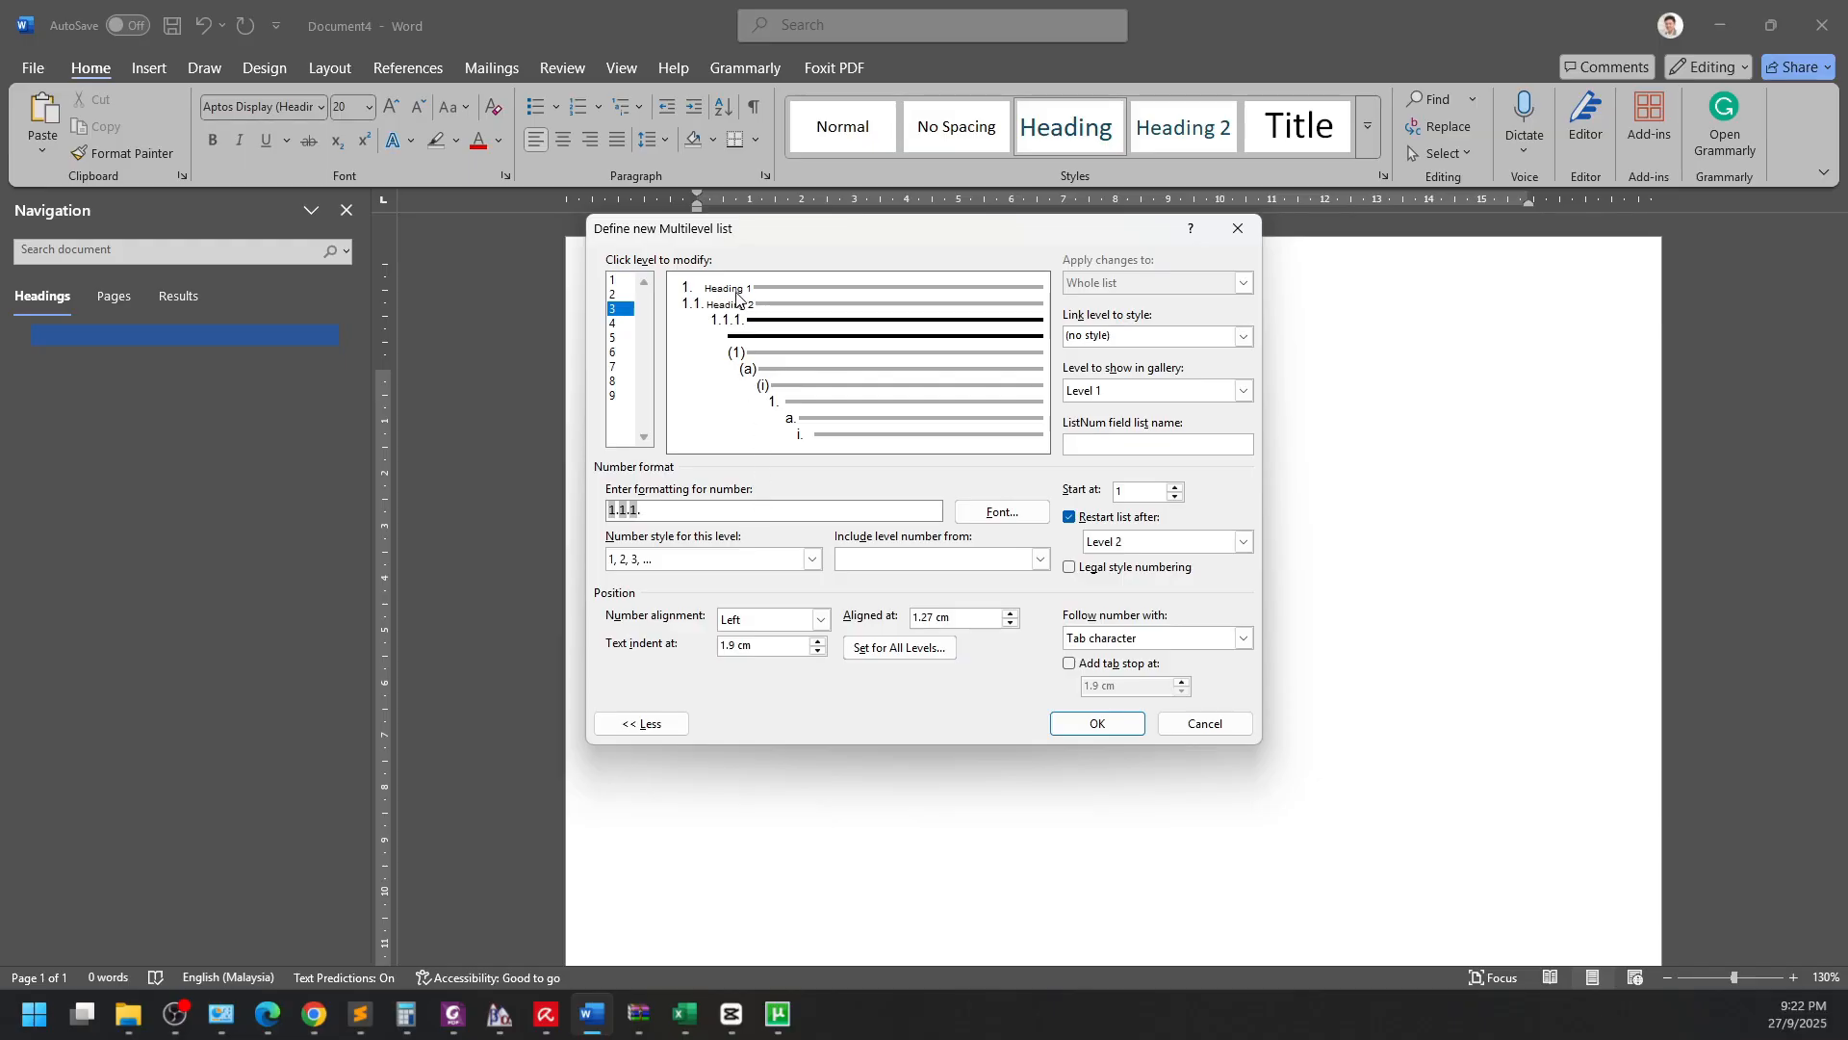
# Set level 3's aligned-at to 0 and text indent to 0.8 cm.
pyautogui.click(969, 616)
pyautogui.write('0')
pyautogui.press('Tab')
pyautogui.write('0.8 cm')
# Link level 3 to Heading 3, review all three levels, and apply the new list.
pyautogui.click(1208, 339)
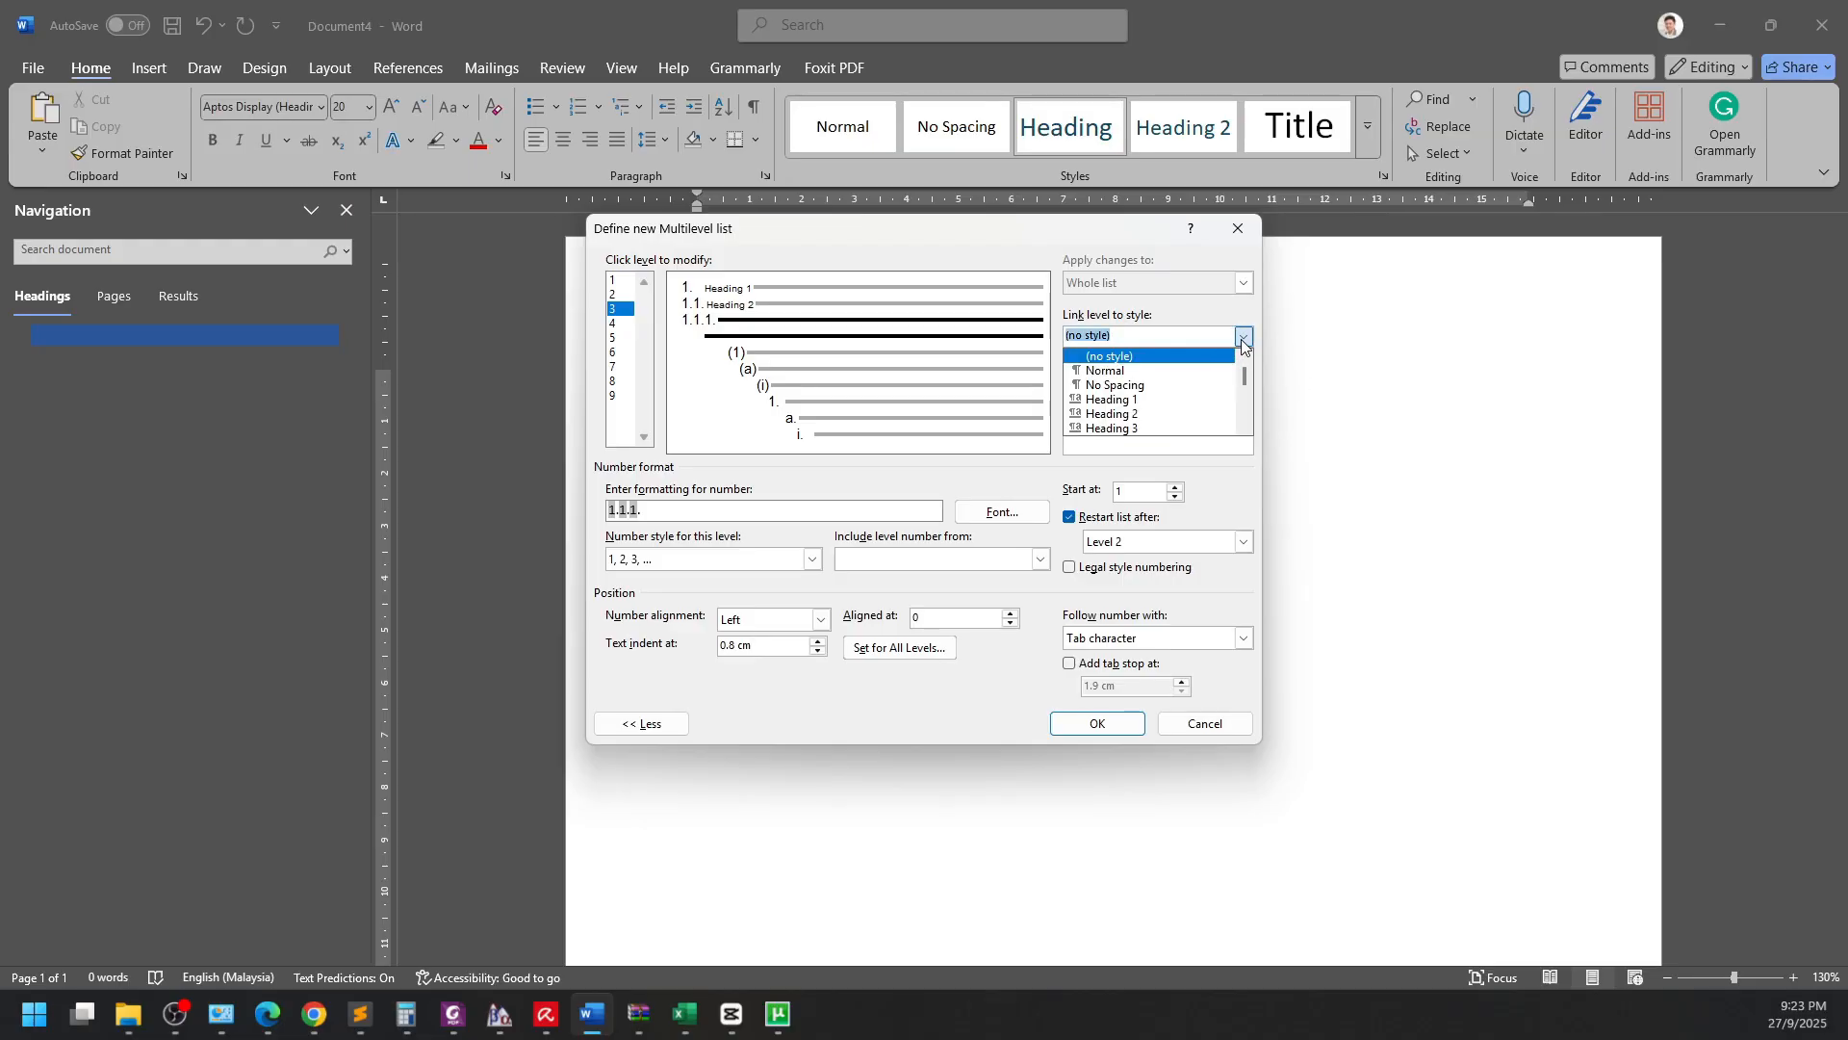
pyautogui.click(1132, 431)
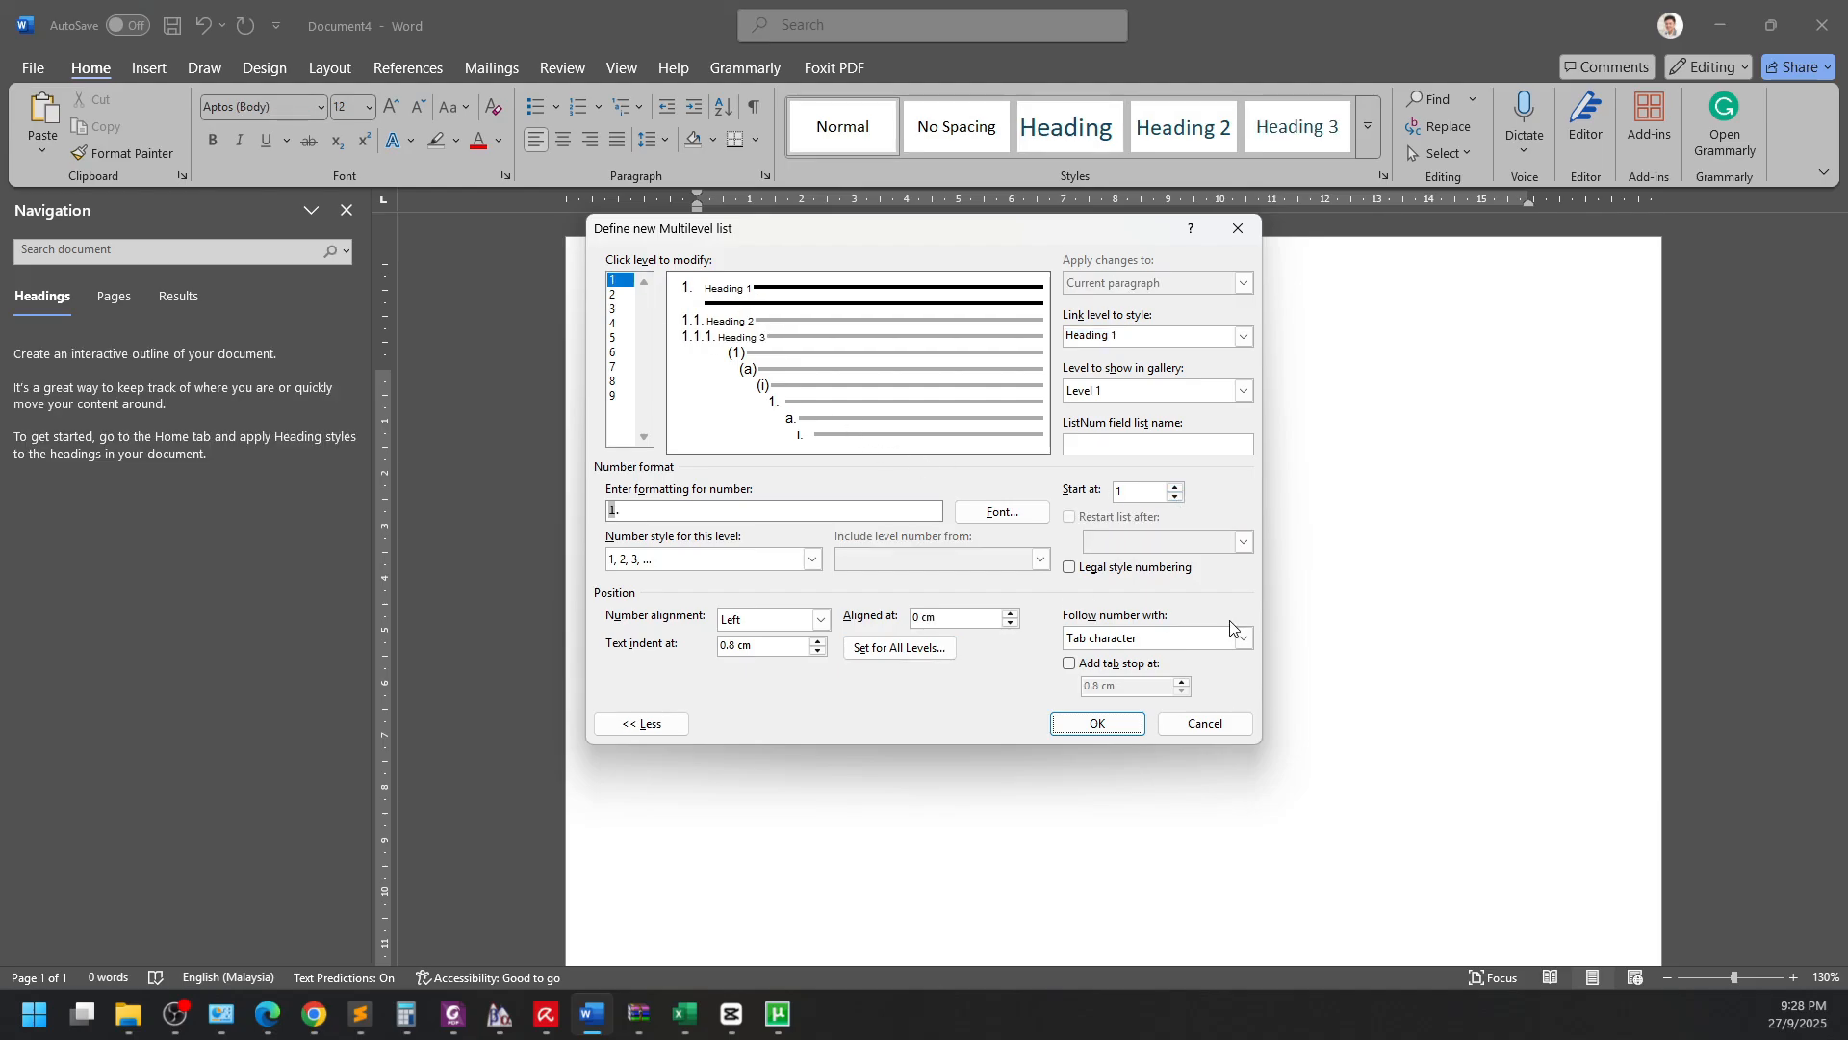
pyautogui.click(624, 309)
pyautogui.click(624, 296)
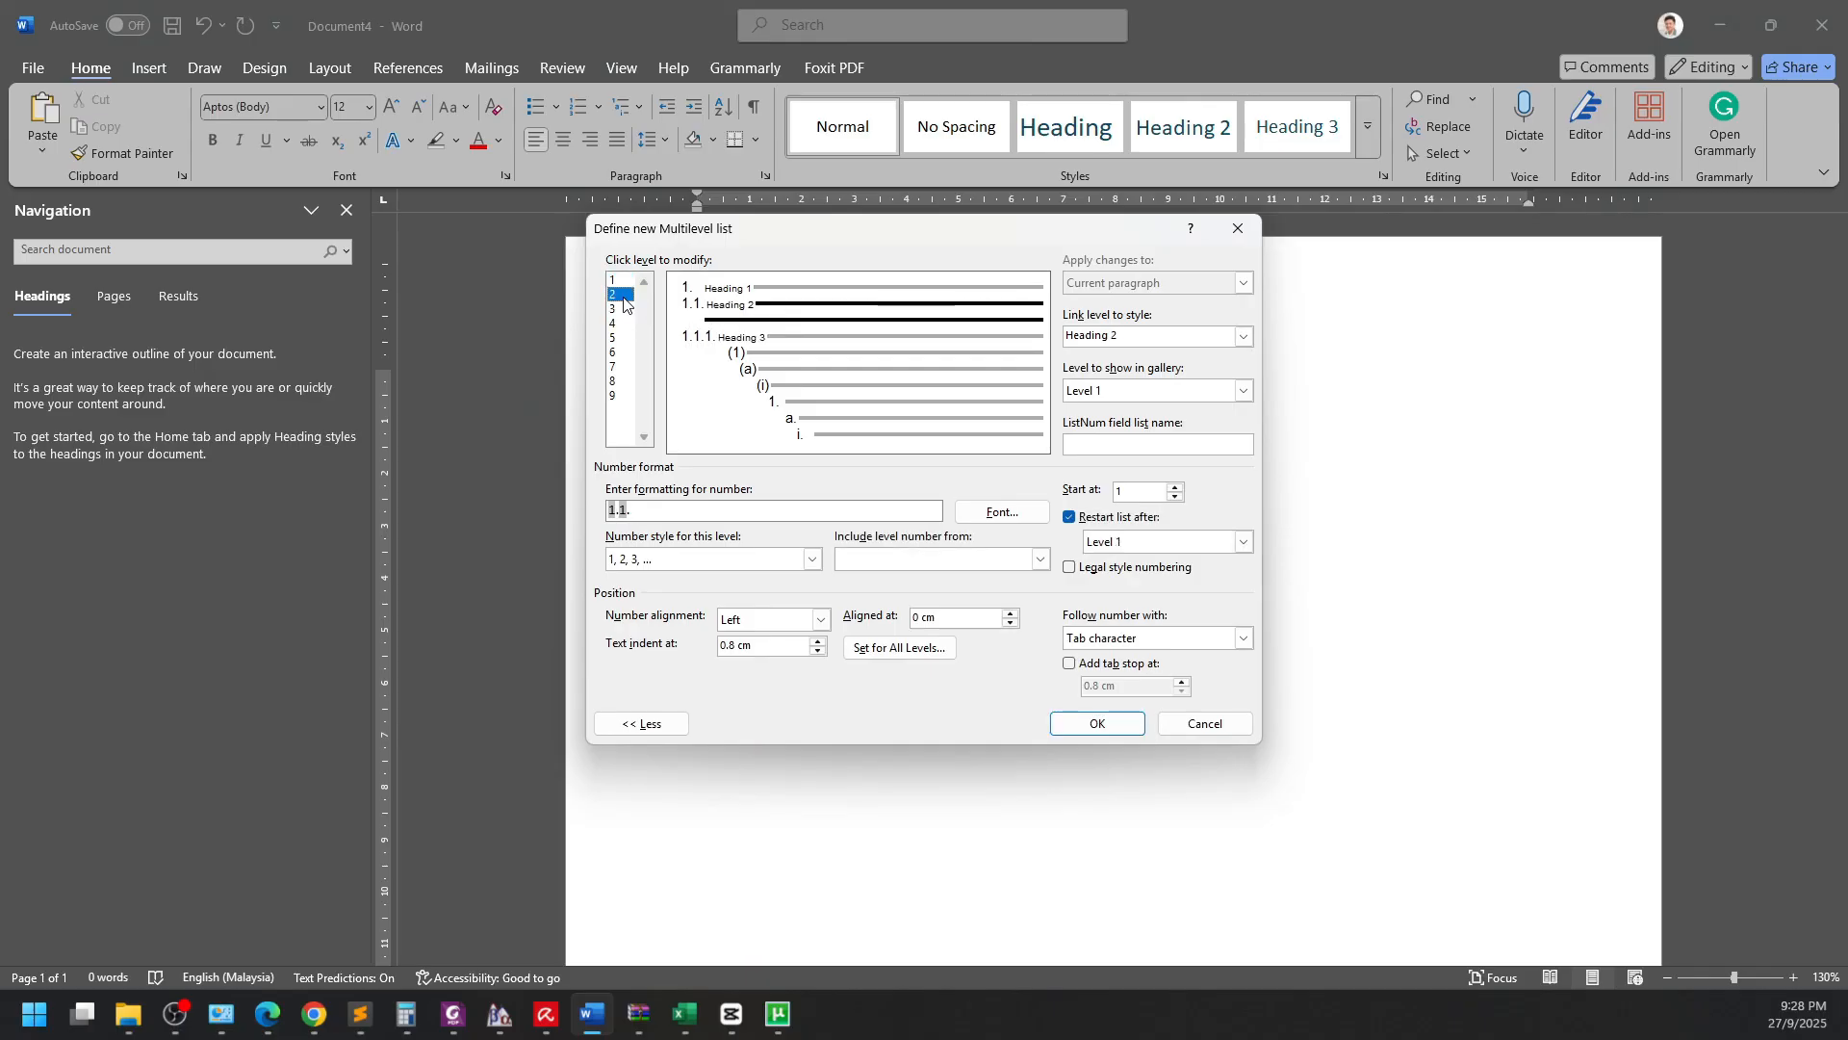
pyautogui.click(631, 283)
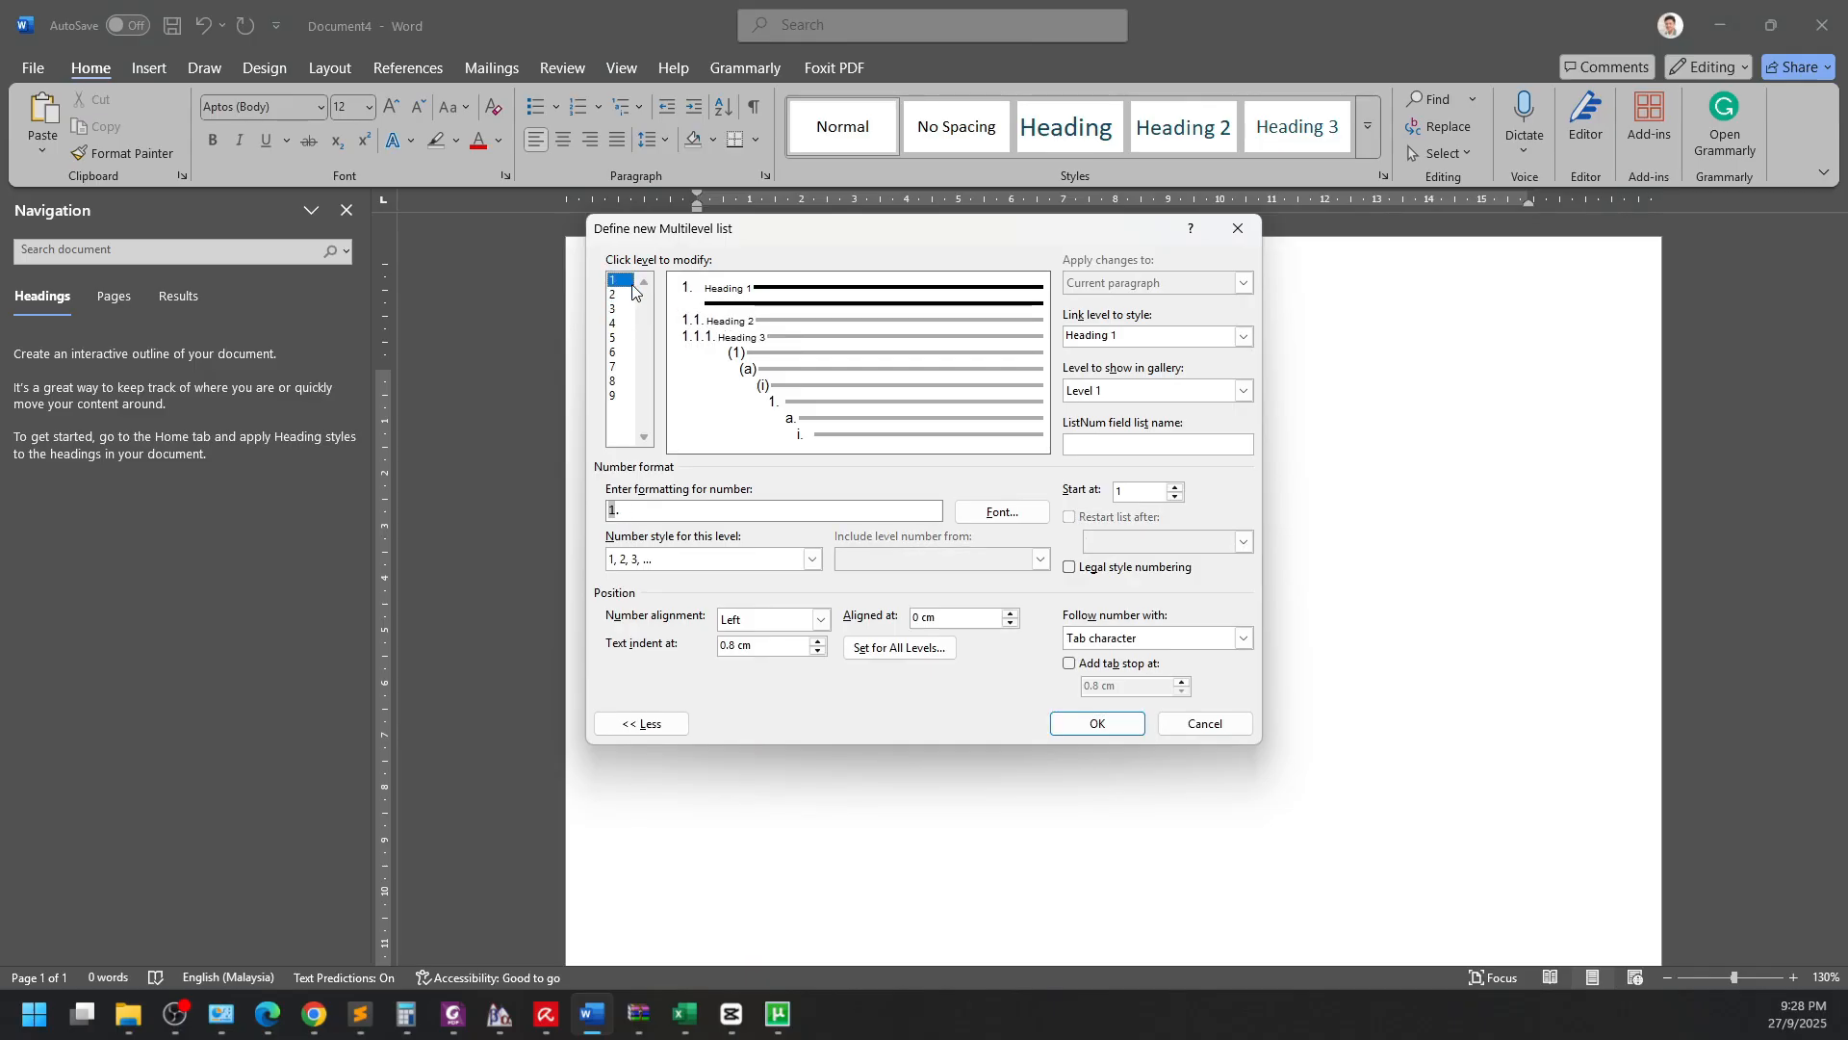
pyautogui.click(1087, 724)
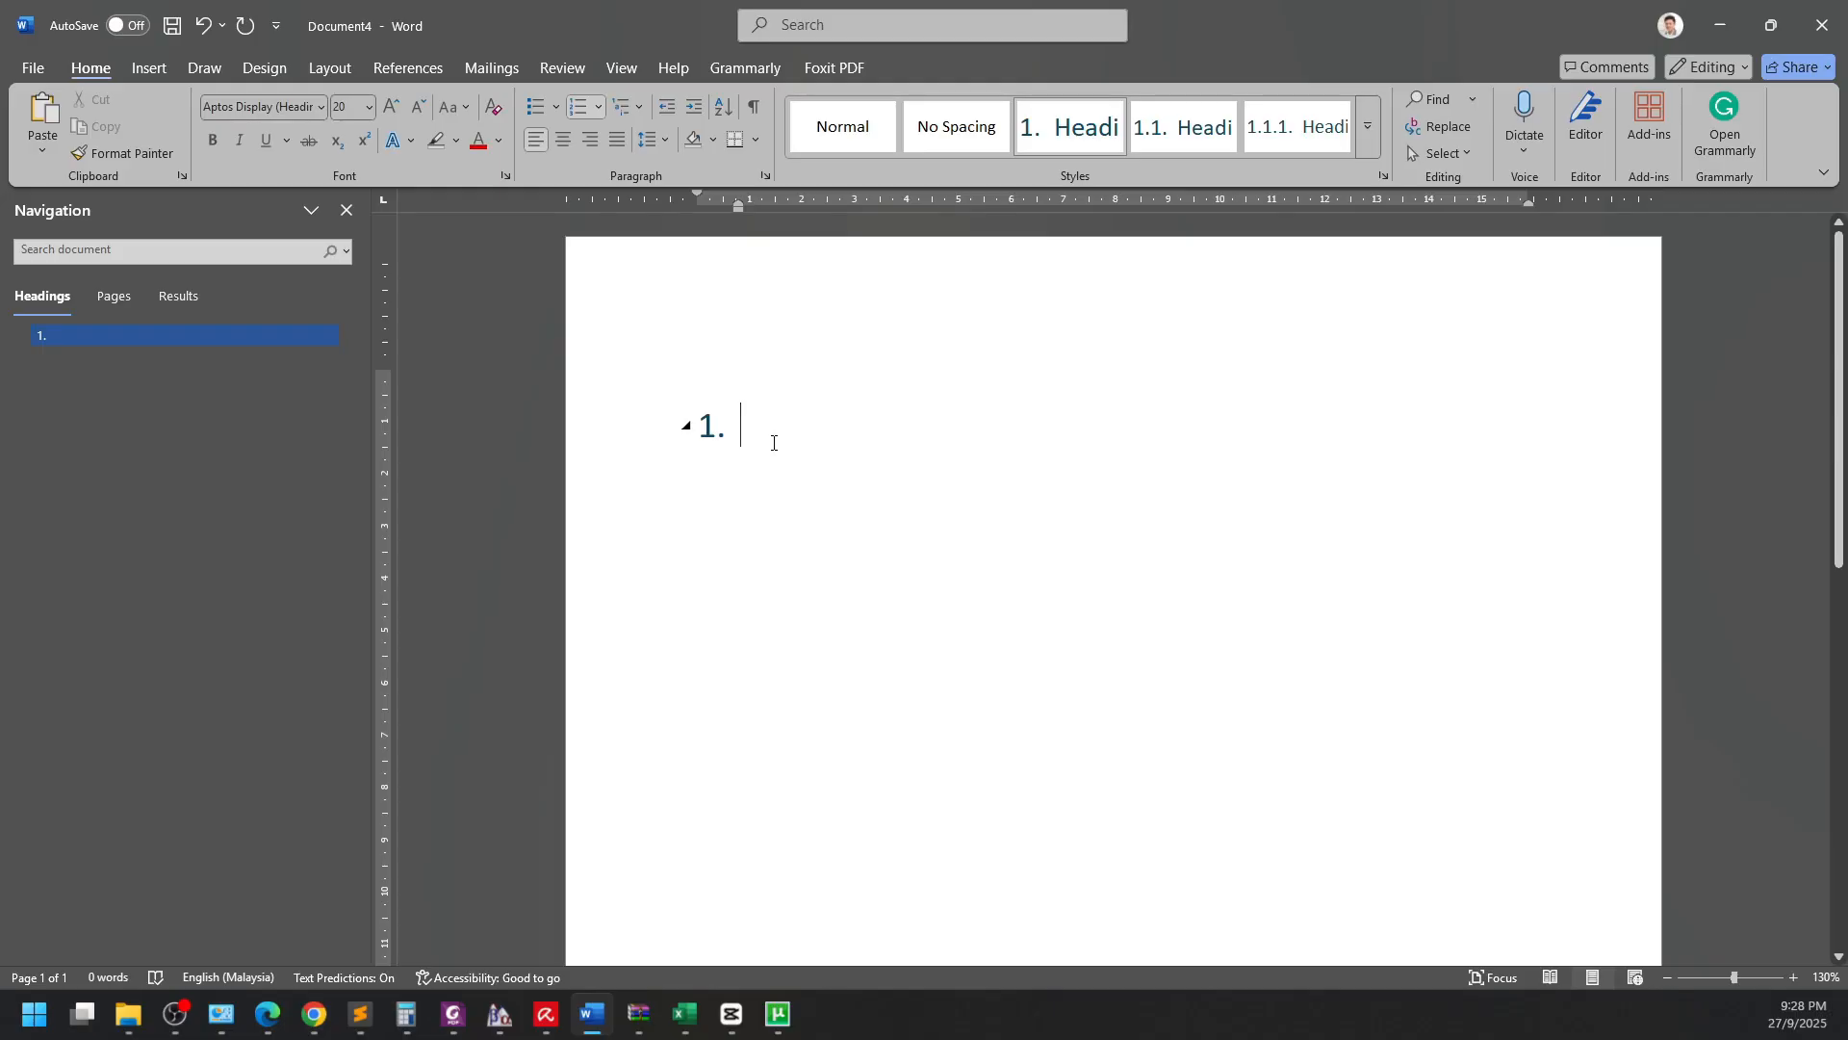
# Title the first heading 'Introduction', add a new paragraph, and bring up Heading 1's style menu.
pyautogui.write('Introduction')
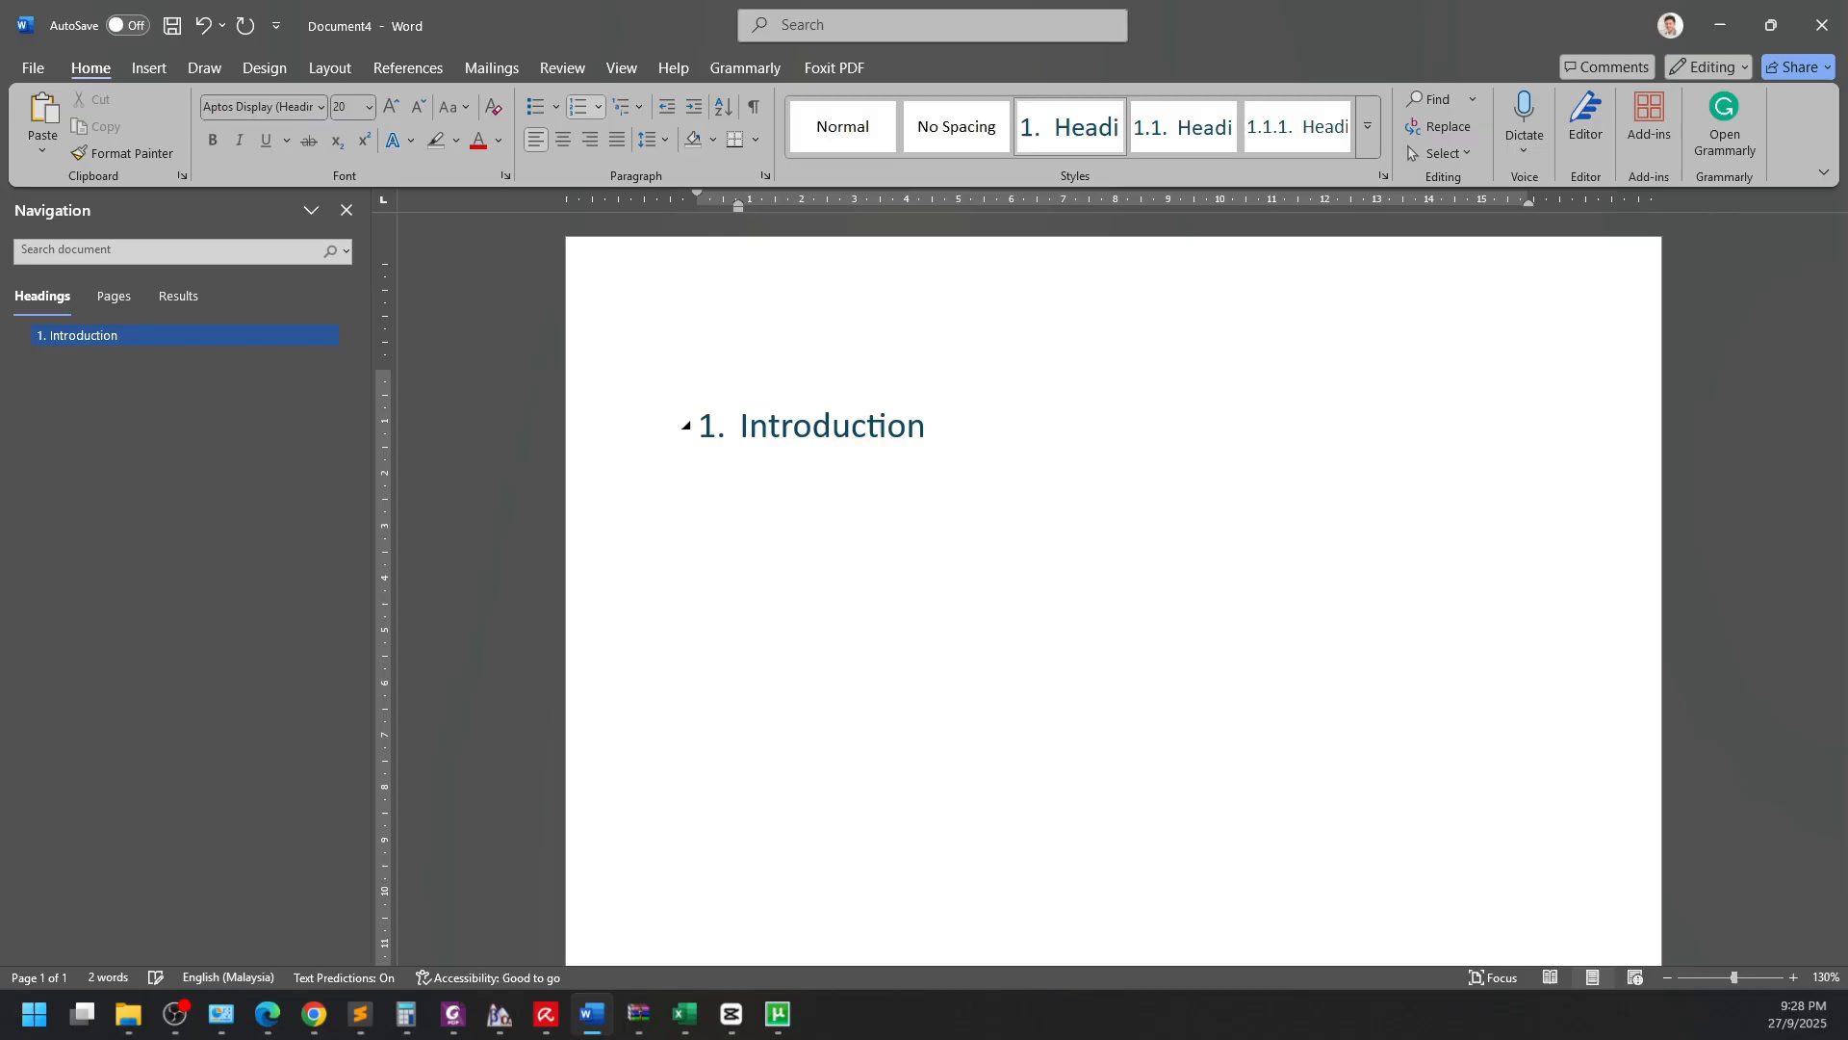
pyautogui.press('Return')
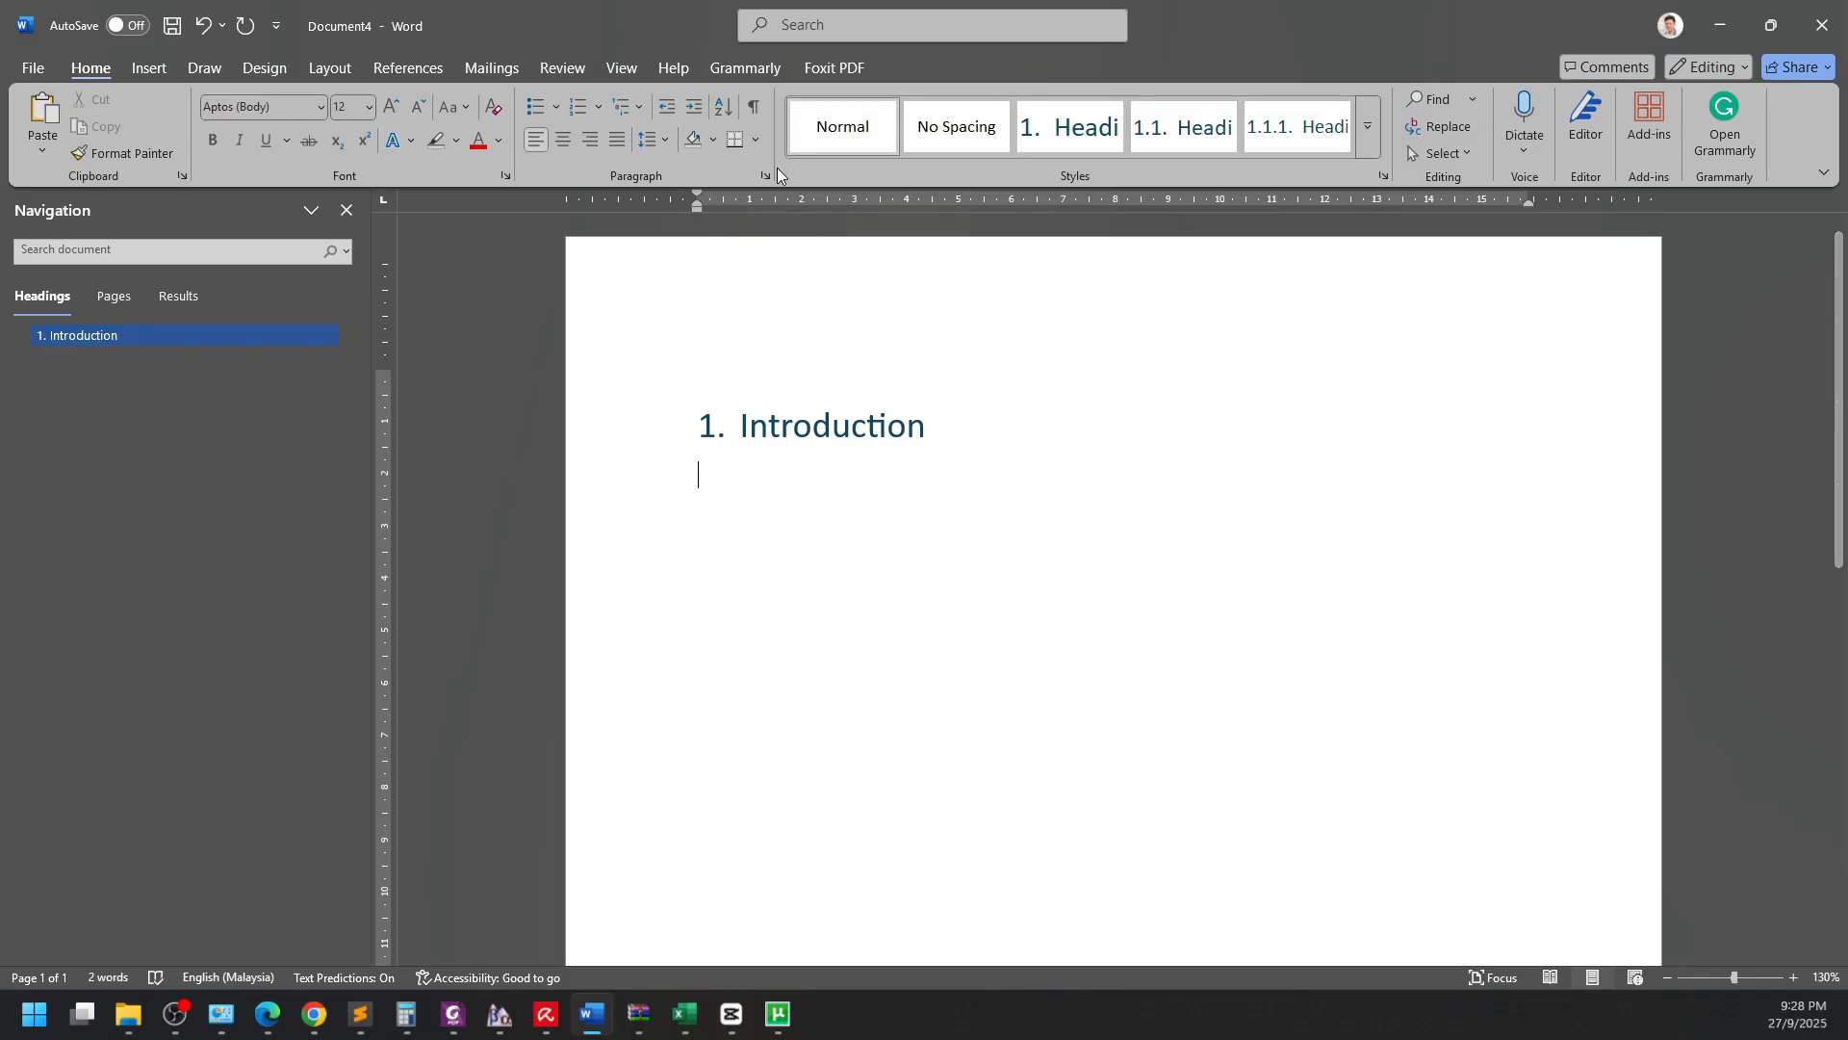
pyautogui.rightClick(1107, 140)
# Modify Heading 1 to Arial, 11 pt, bold, with Automatic font colour.
pyautogui.click(1187, 171)
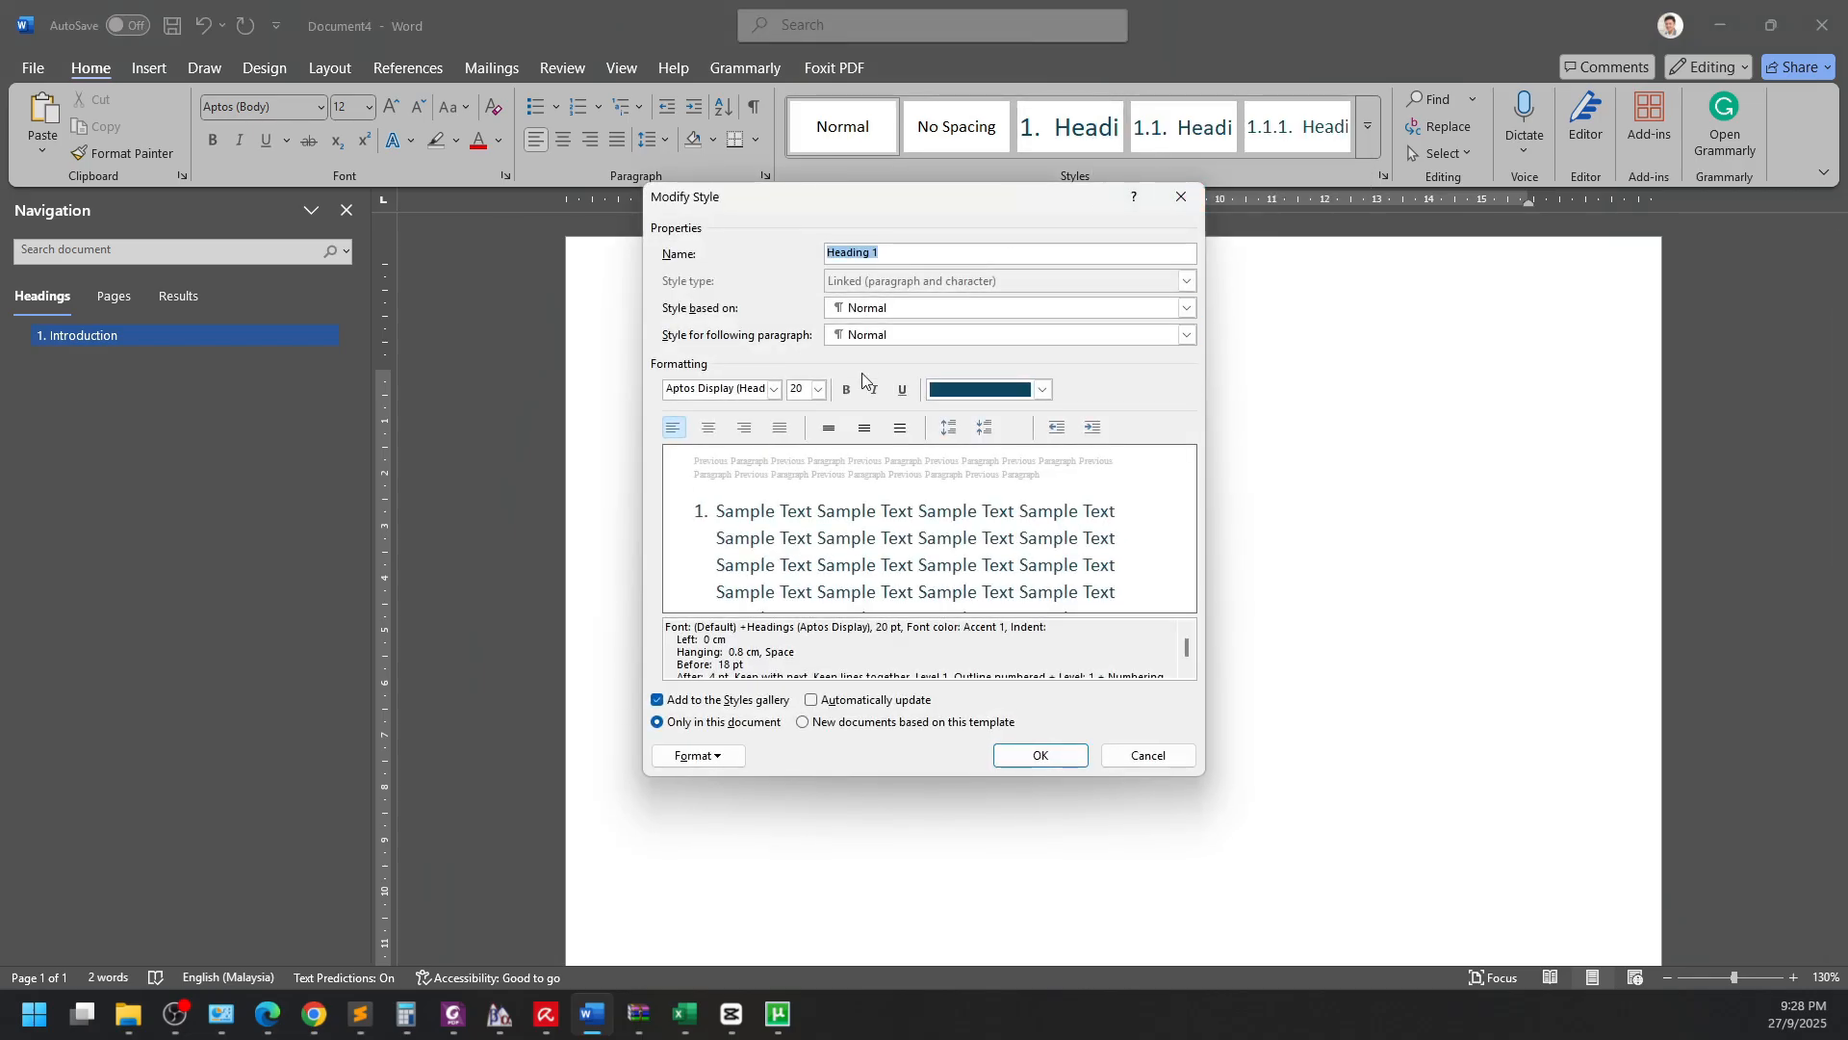
pyautogui.click(1042, 389)
pyautogui.click(993, 419)
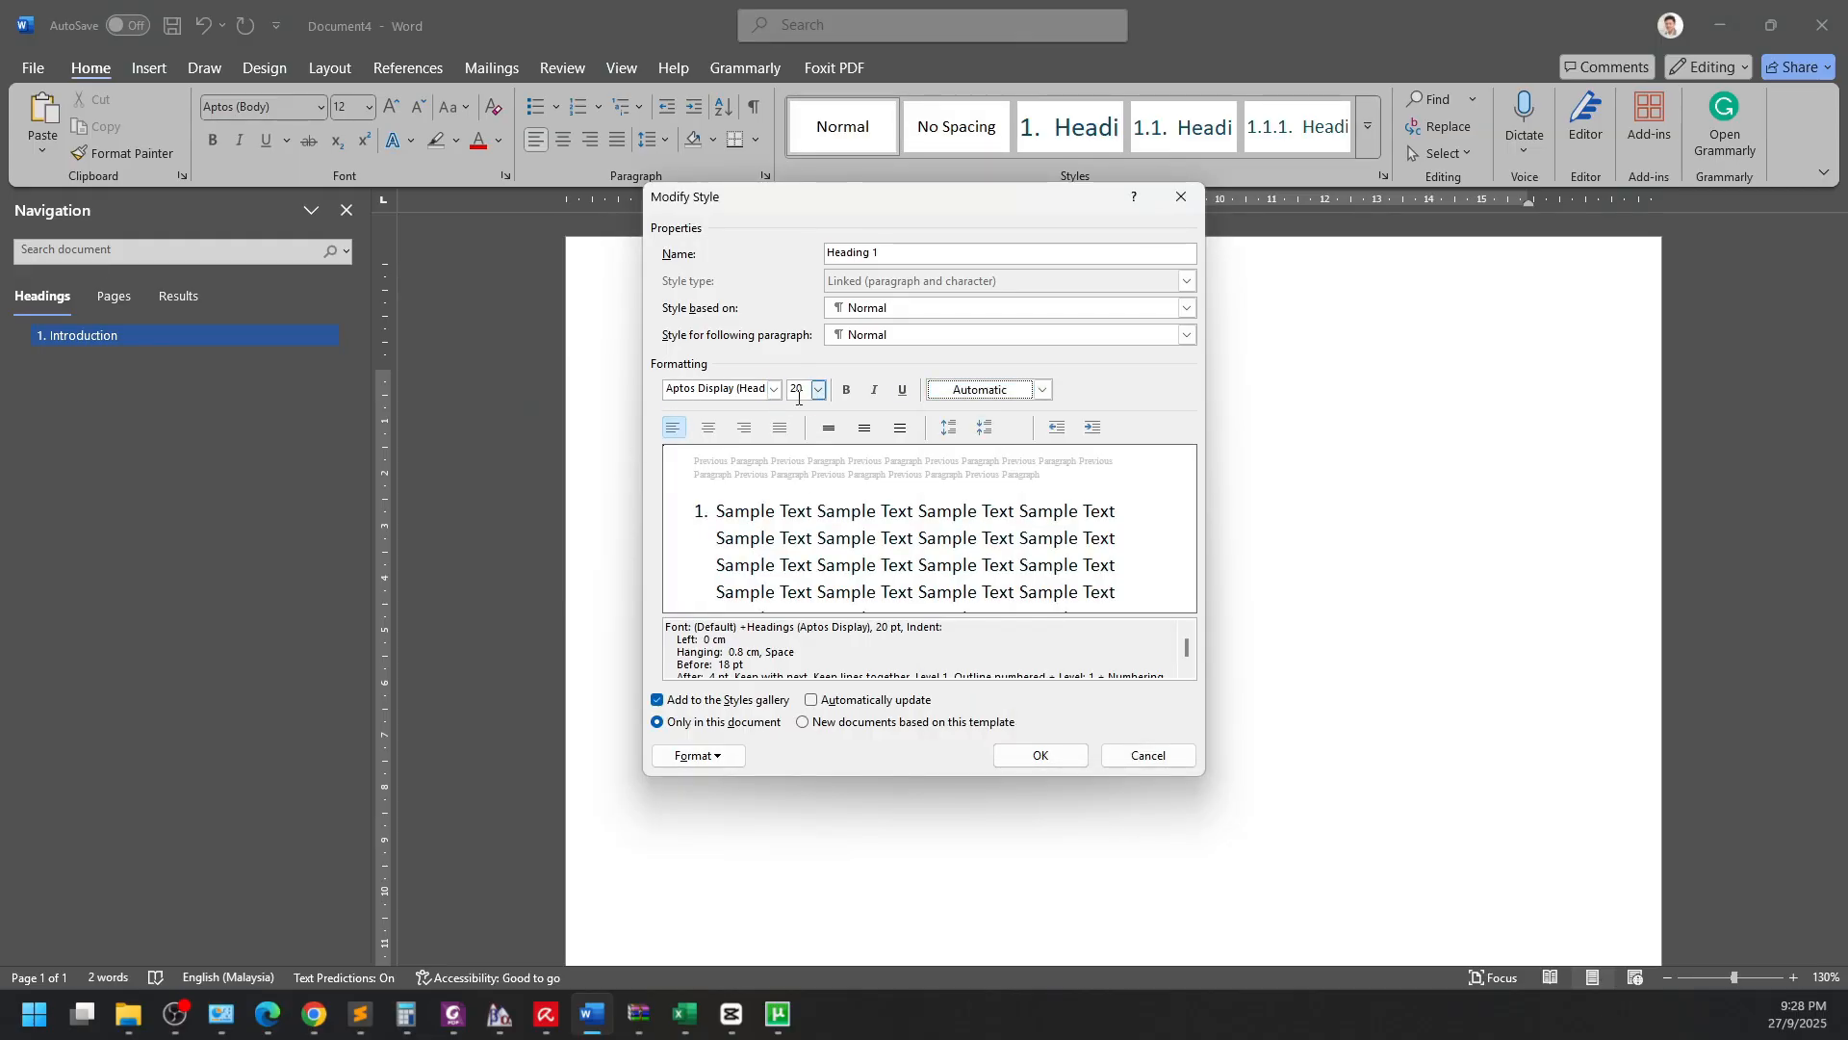
pyautogui.click(751, 392)
pyautogui.write('Arial')
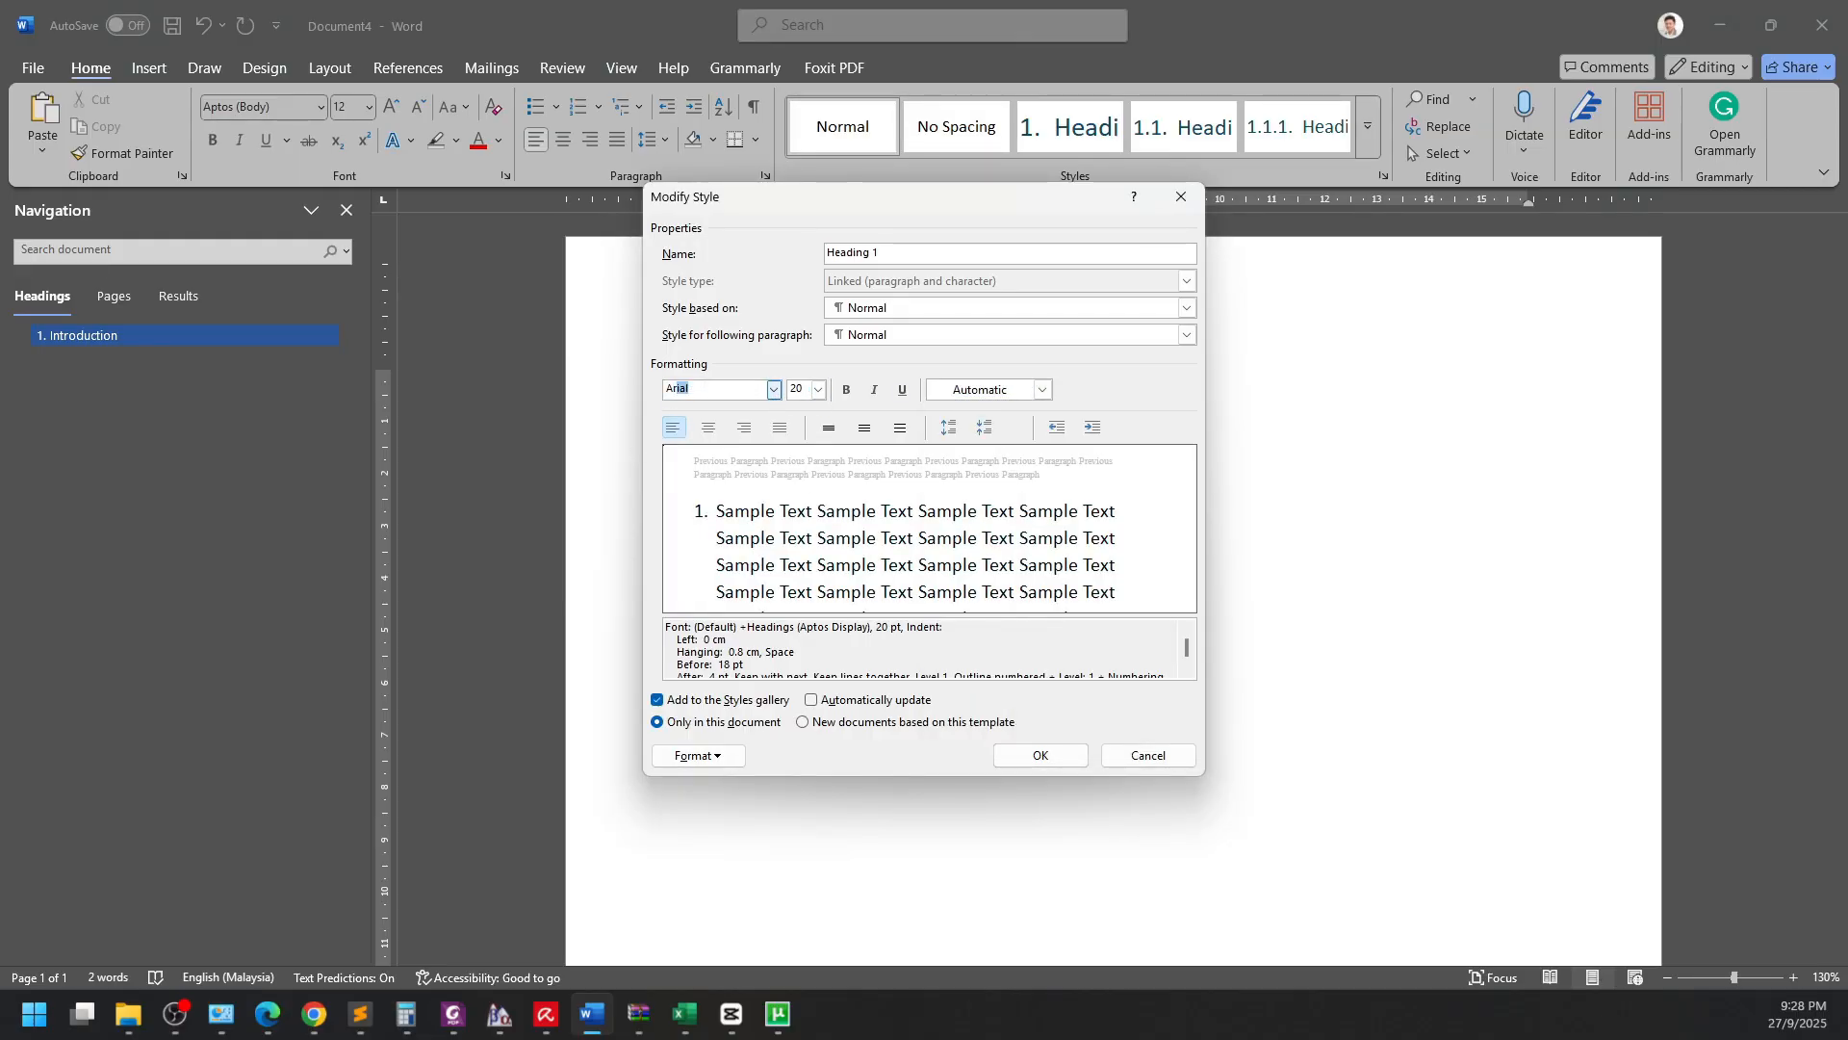
pyautogui.click(802, 389)
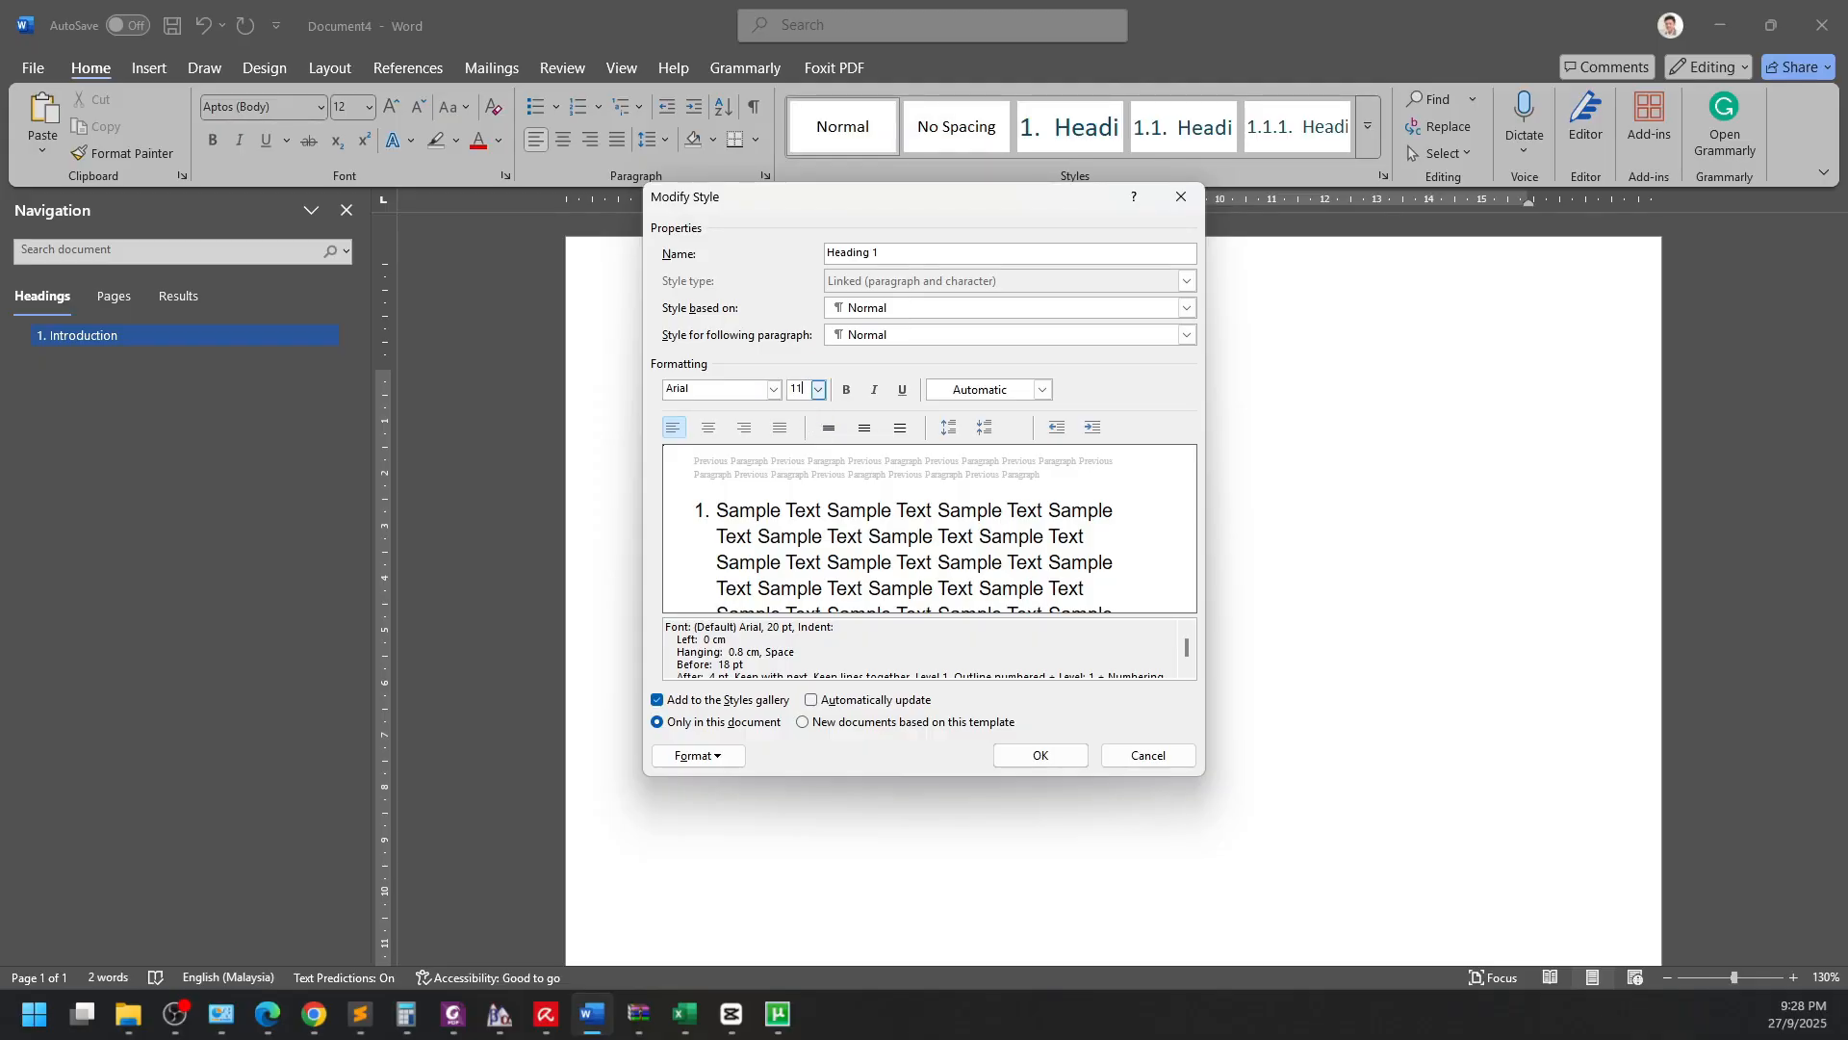
pyautogui.write('11')
pyautogui.click(853, 390)
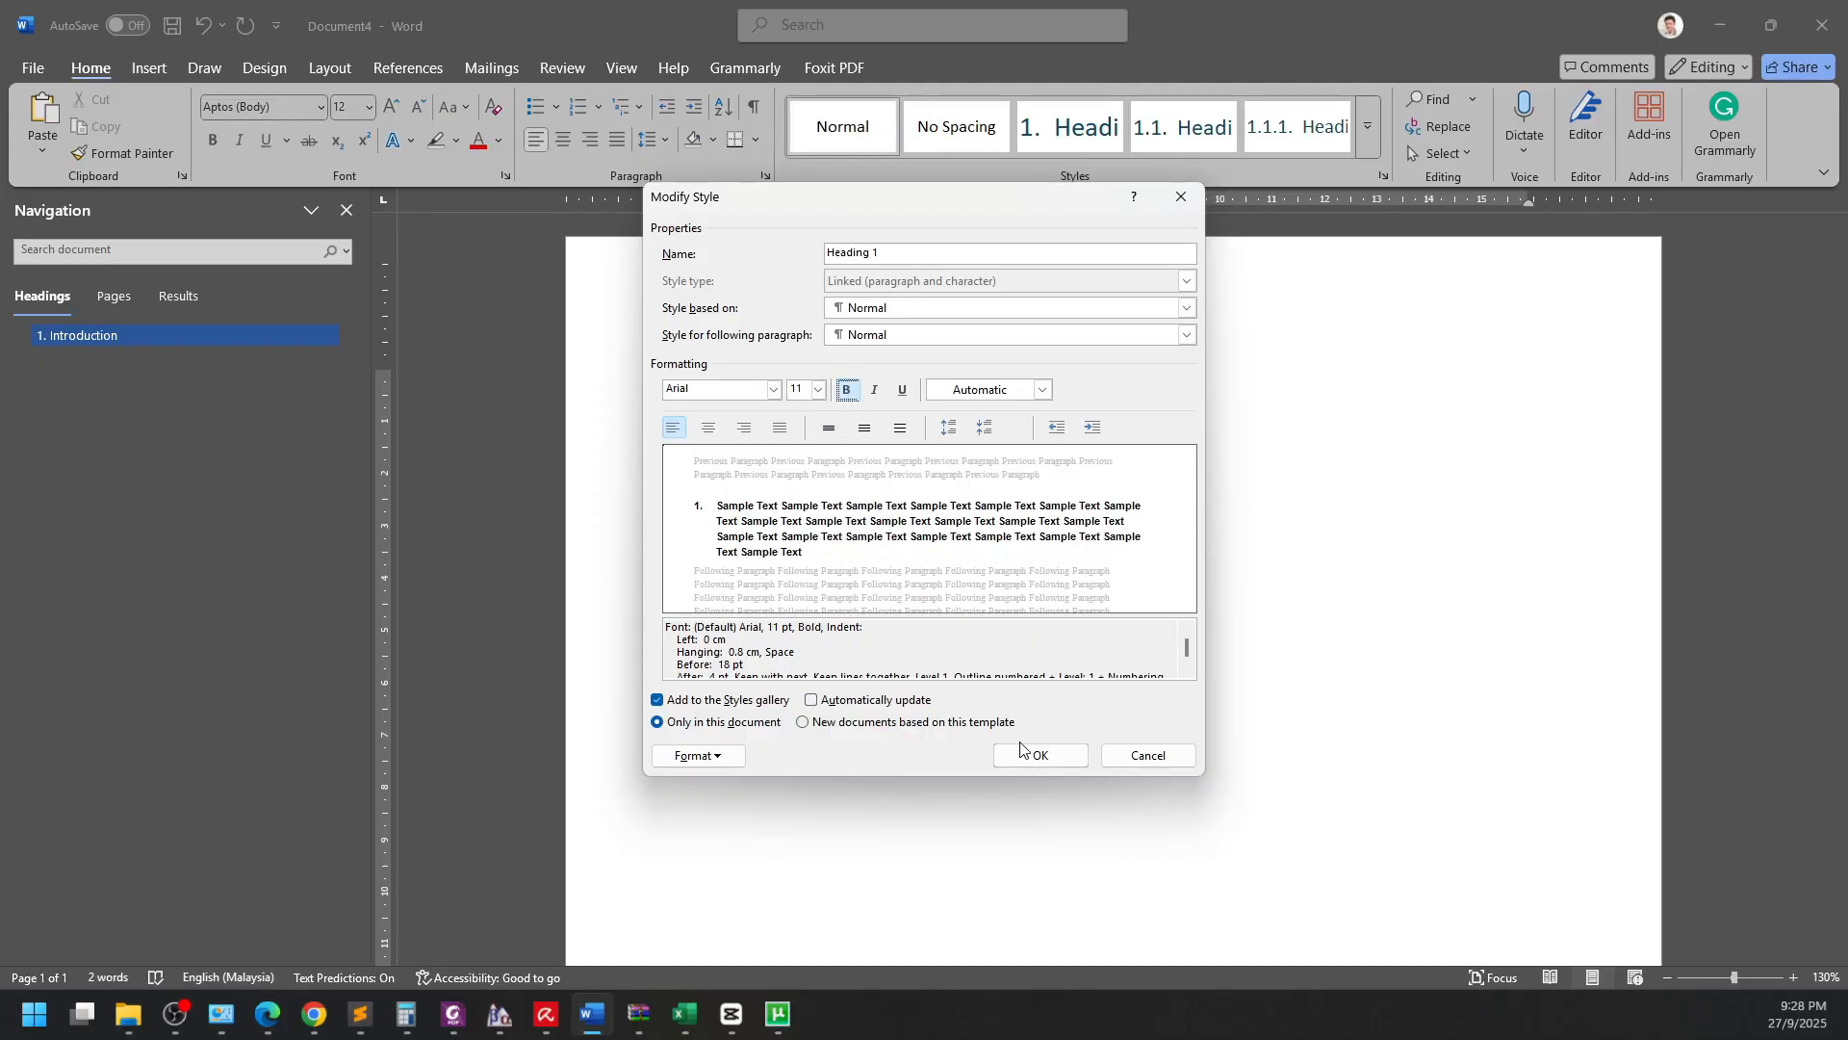
pyautogui.click(1055, 758)
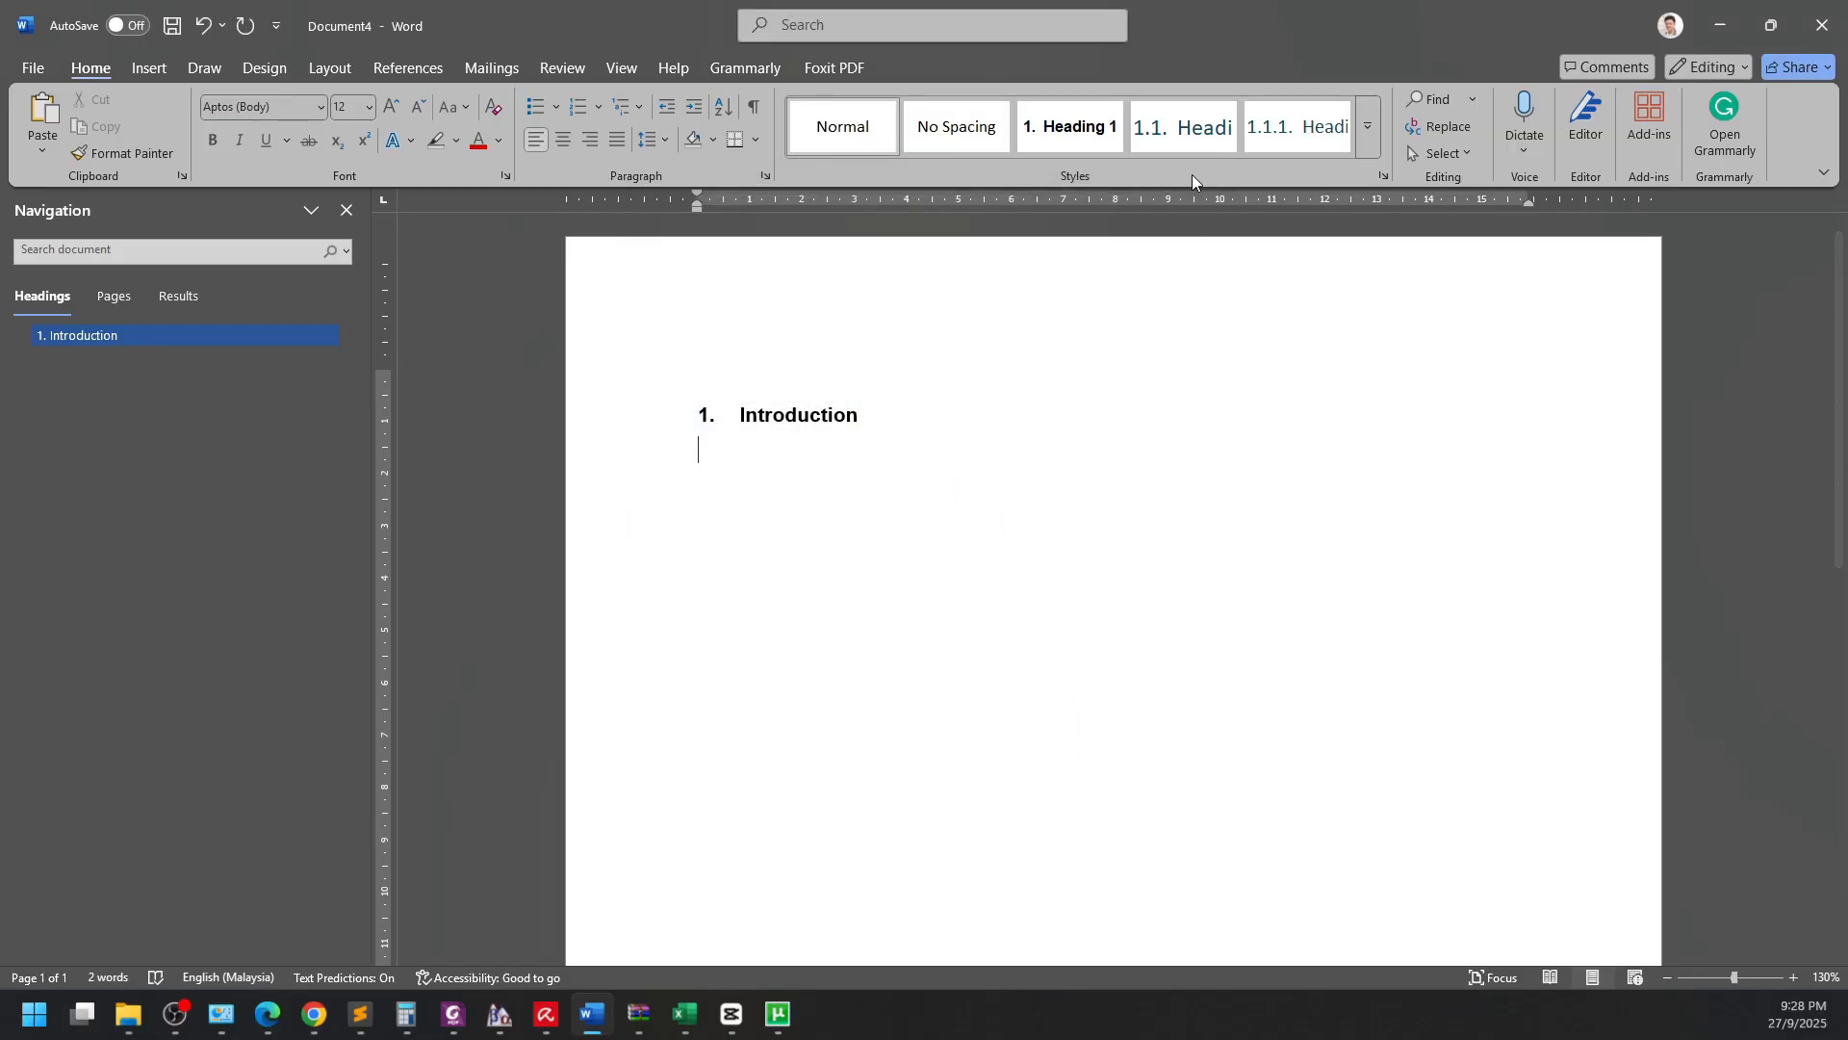
# Modify Heading 2 to Arial, 11 pt, bold, with Automatic font colour.
pyautogui.rightClick(1193, 128)
pyautogui.click(1274, 181)
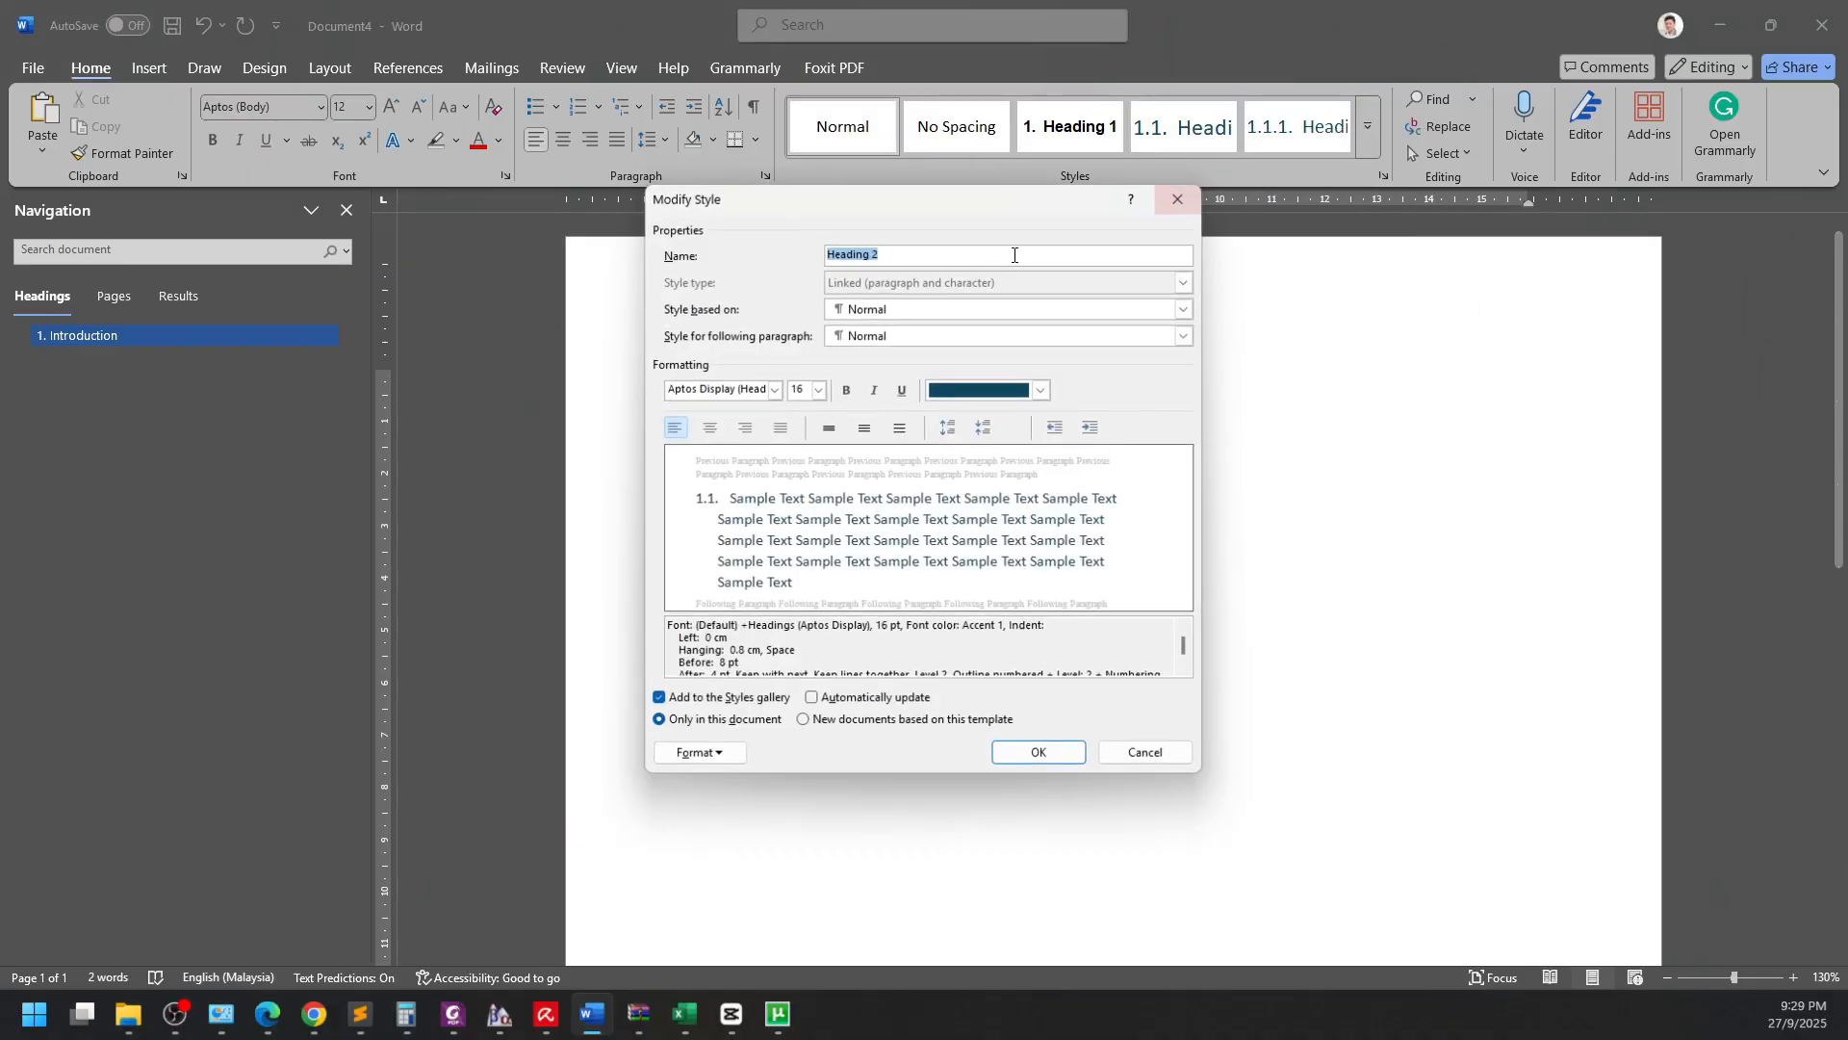
pyautogui.click(817, 389)
pyautogui.click(796, 453)
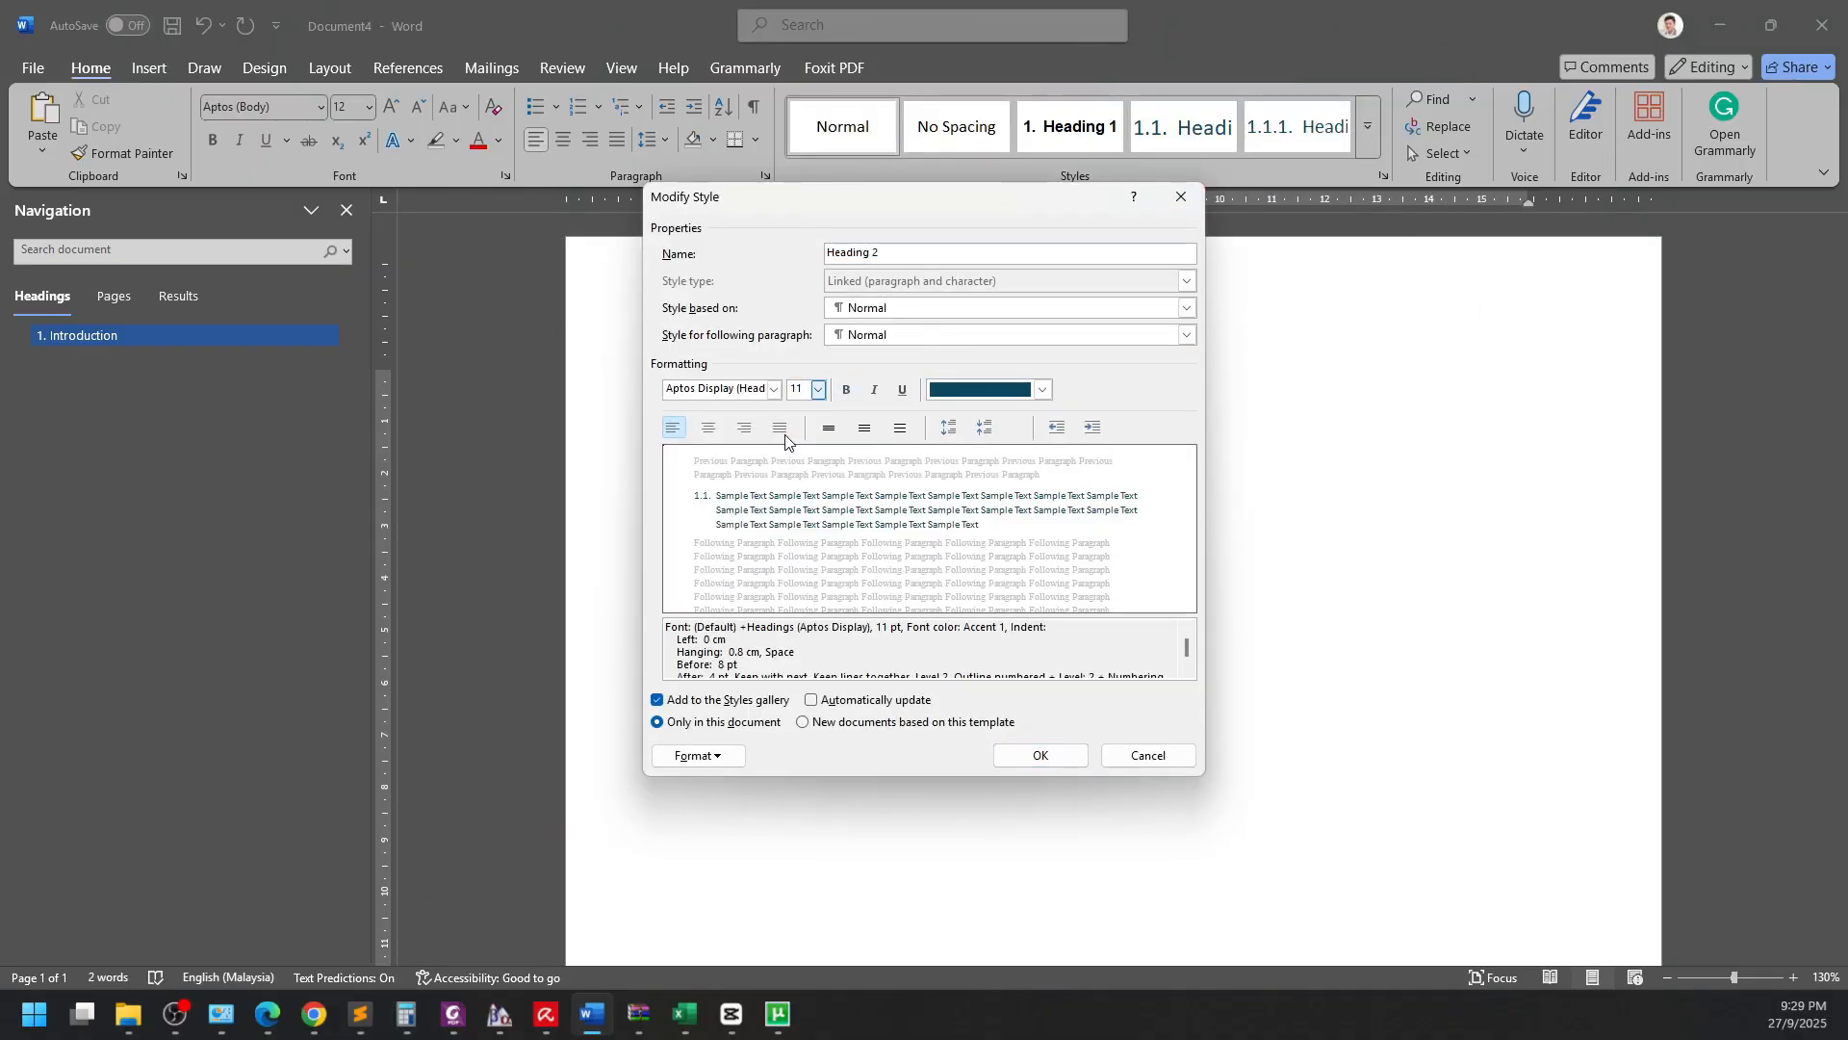
pyautogui.click(717, 388)
pyautogui.write('Arial')
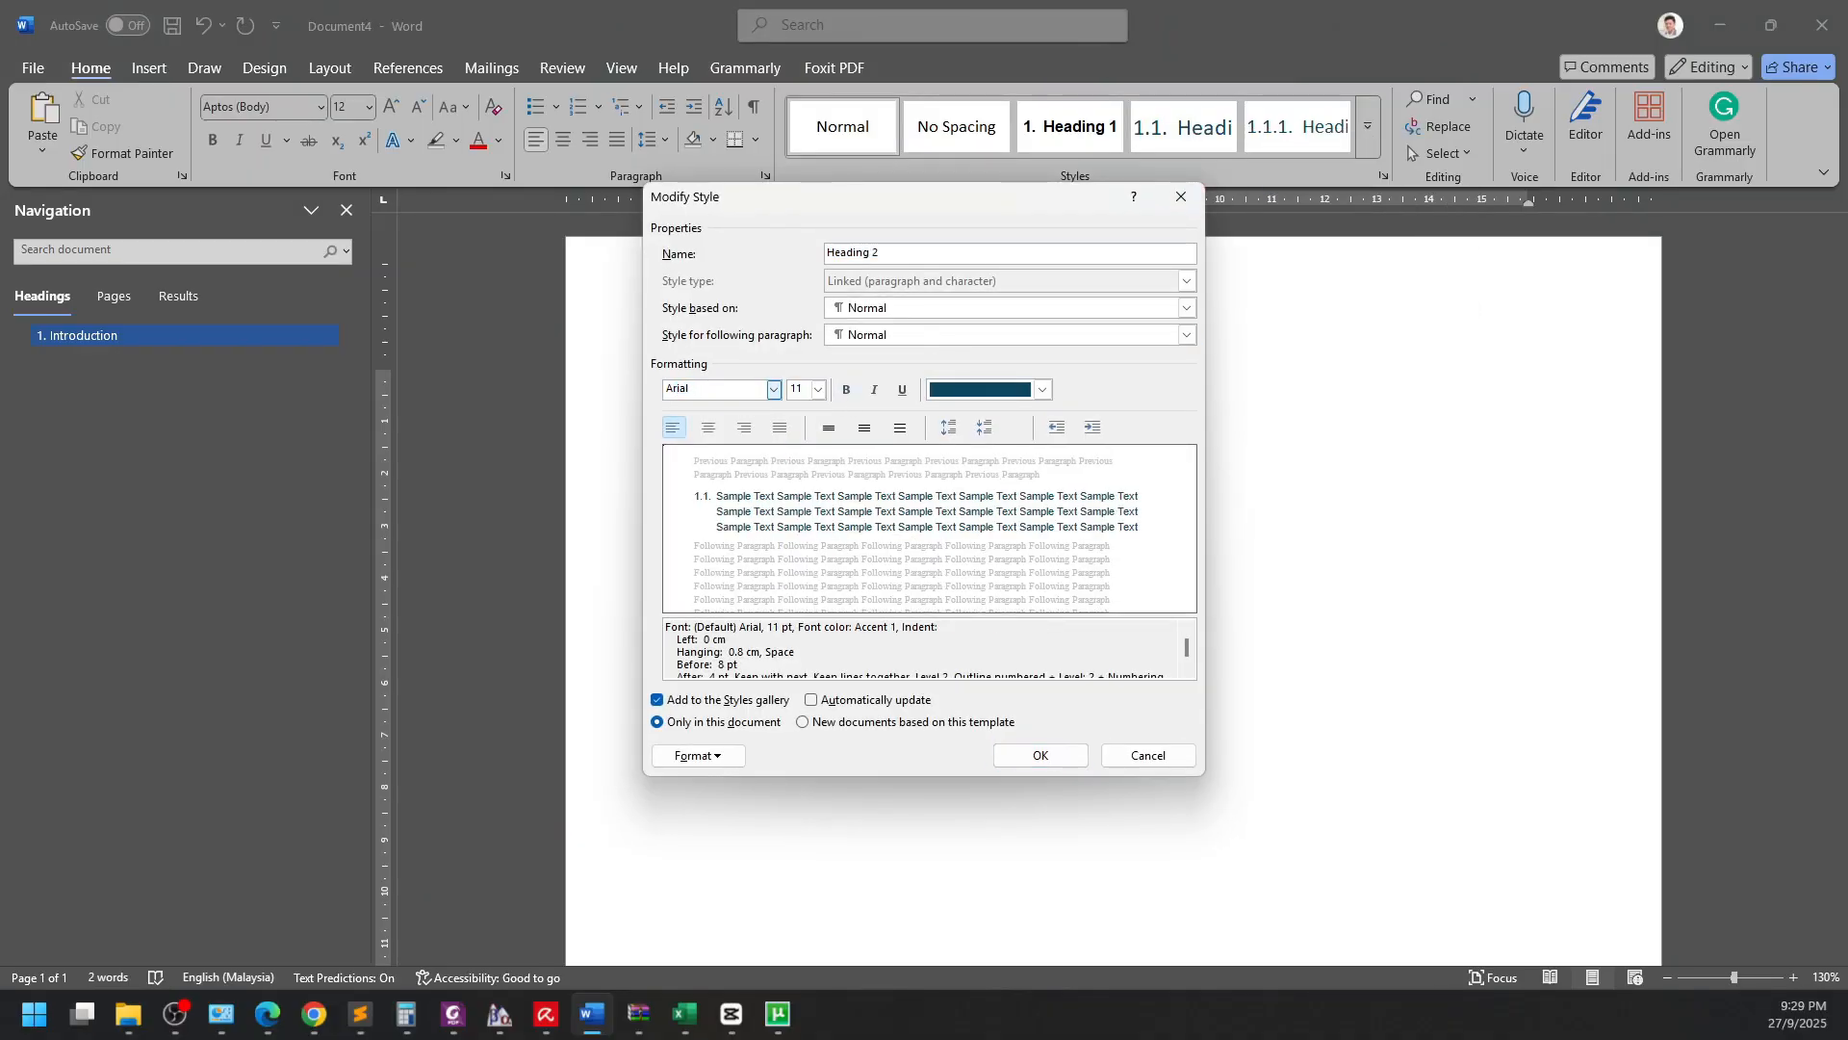
pyautogui.click(846, 389)
pyautogui.click(986, 389)
pyautogui.click(988, 416)
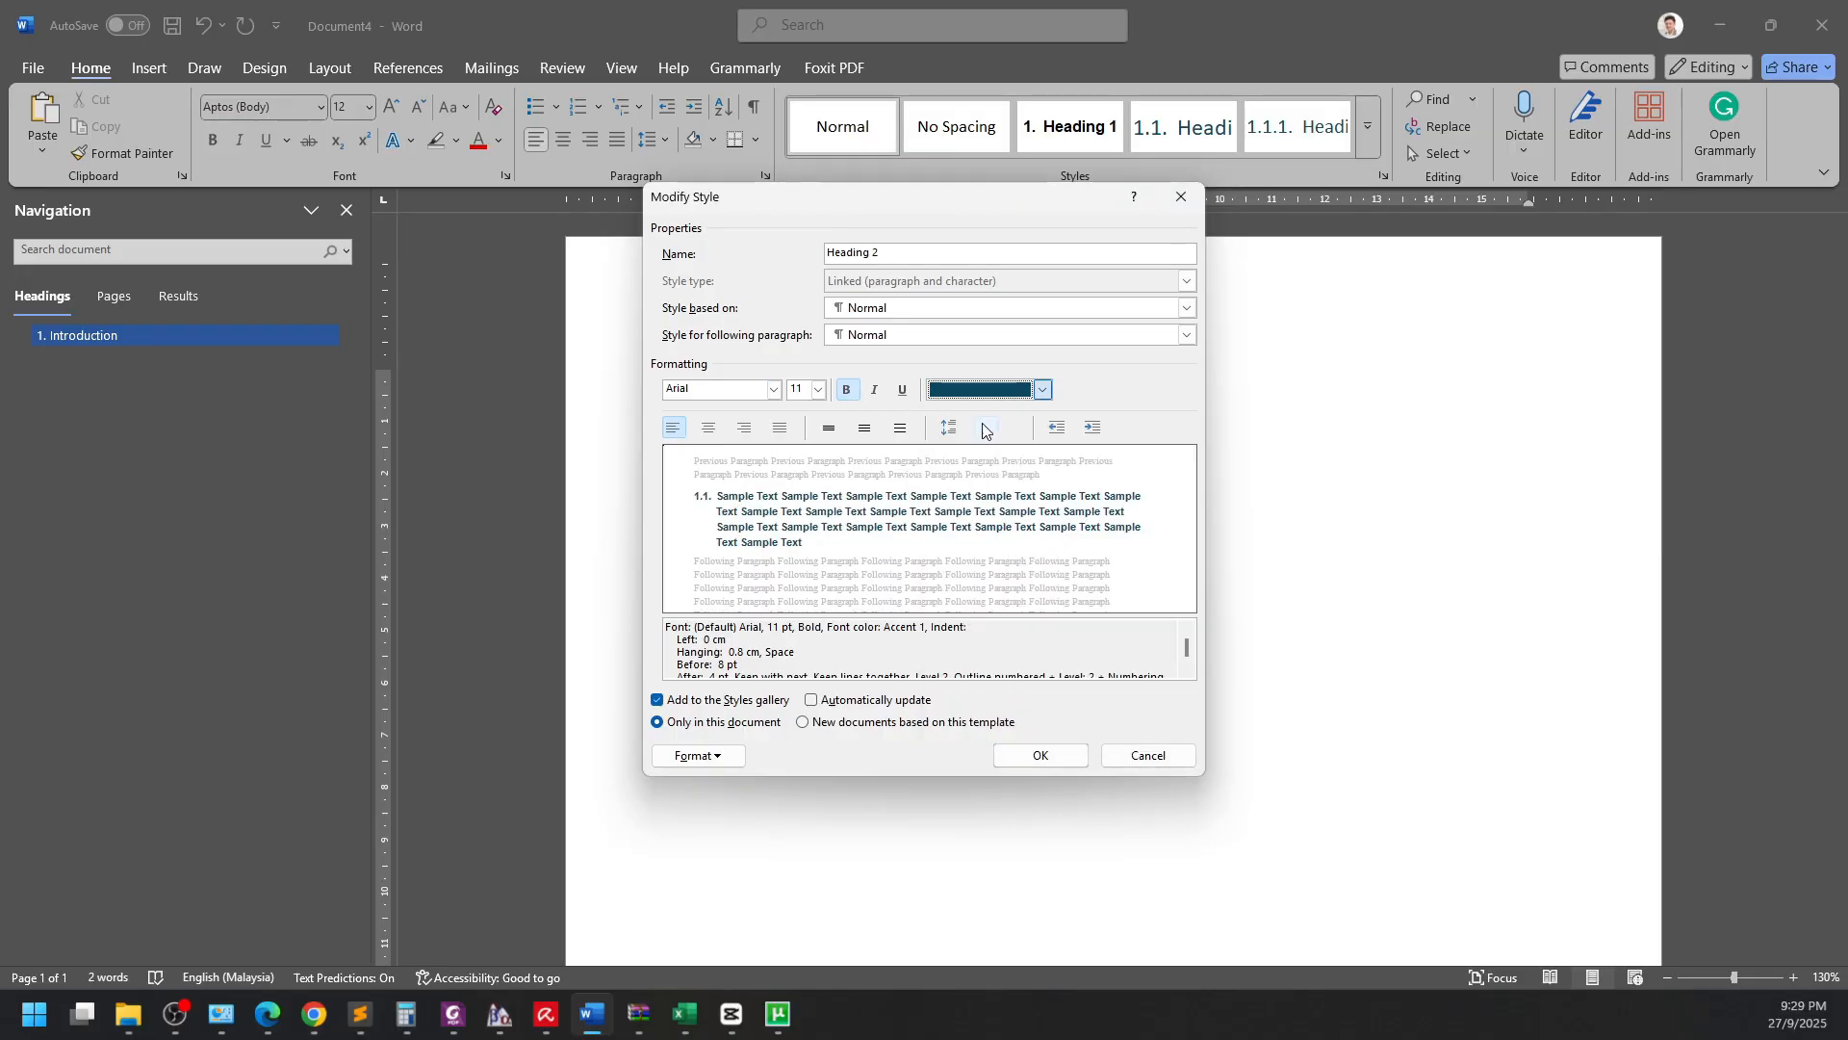
pyautogui.click(1040, 755)
# Modify Heading 3 to Arial, 11 pt, bold, with Automatic font colour.
pyautogui.rightClick(1297, 135)
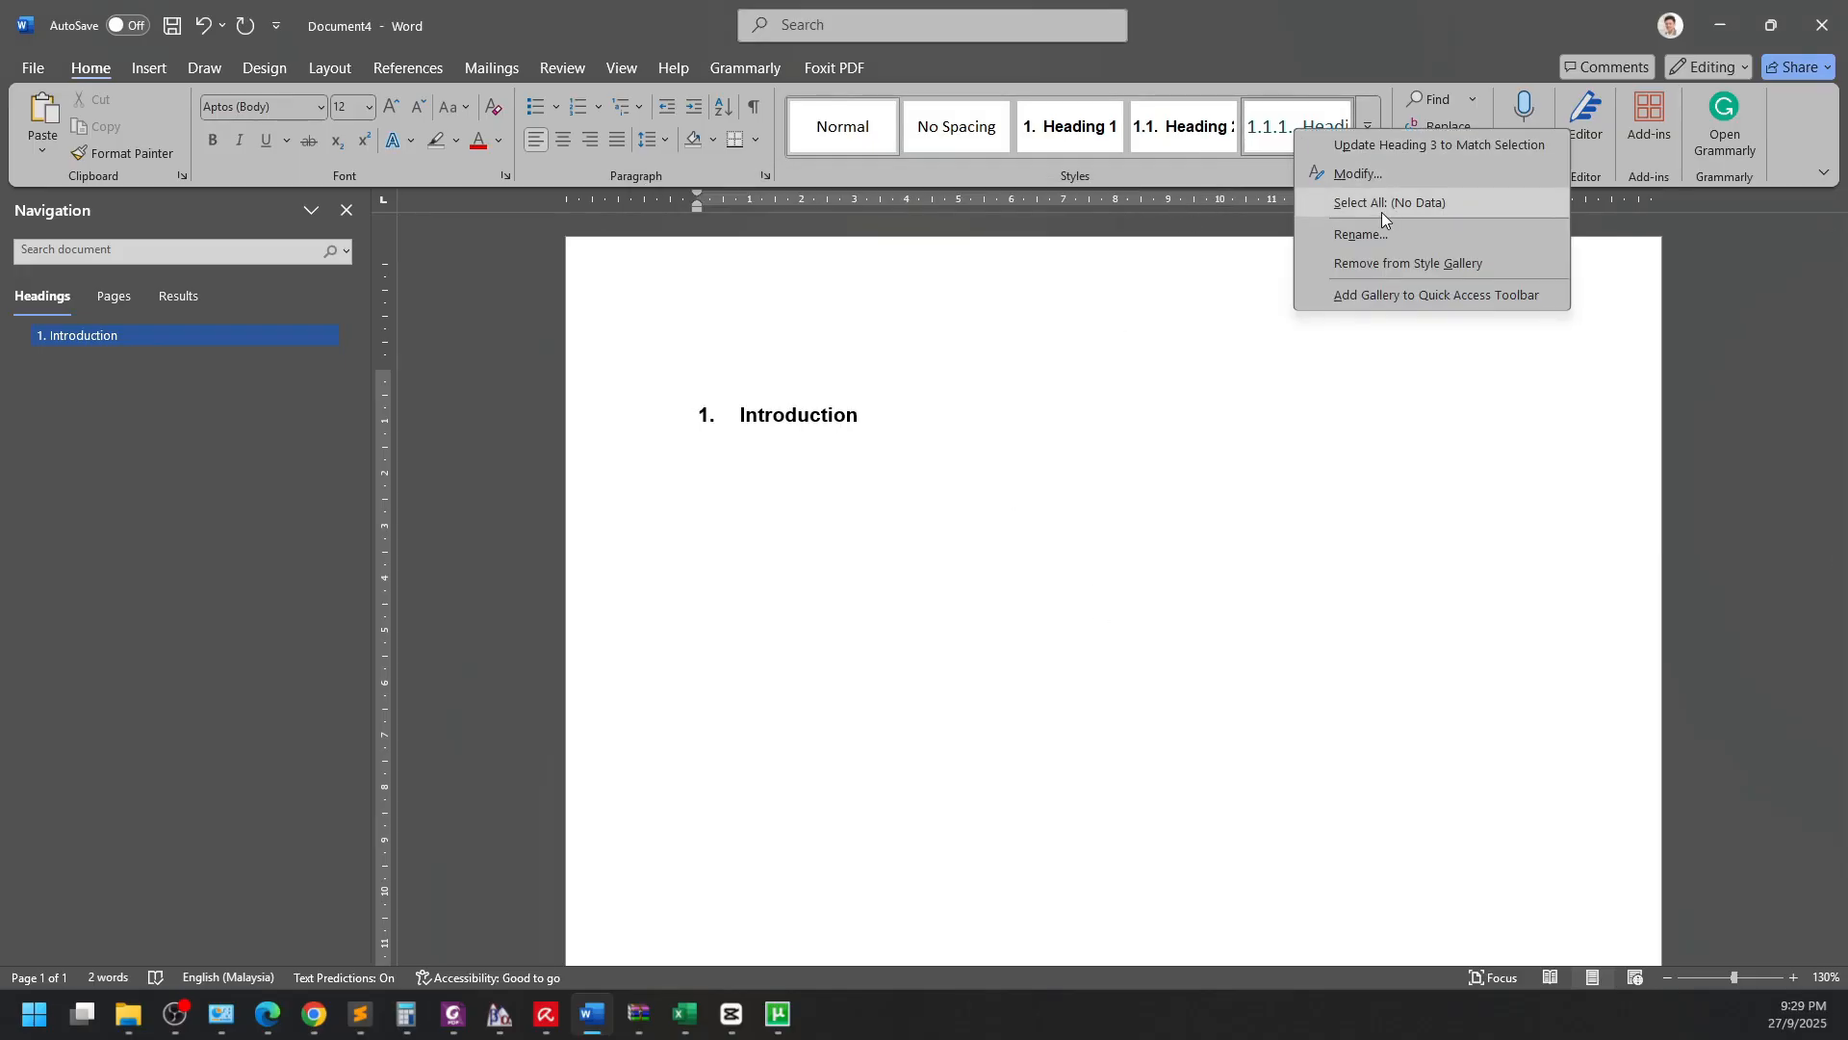
pyautogui.click(1424, 173)
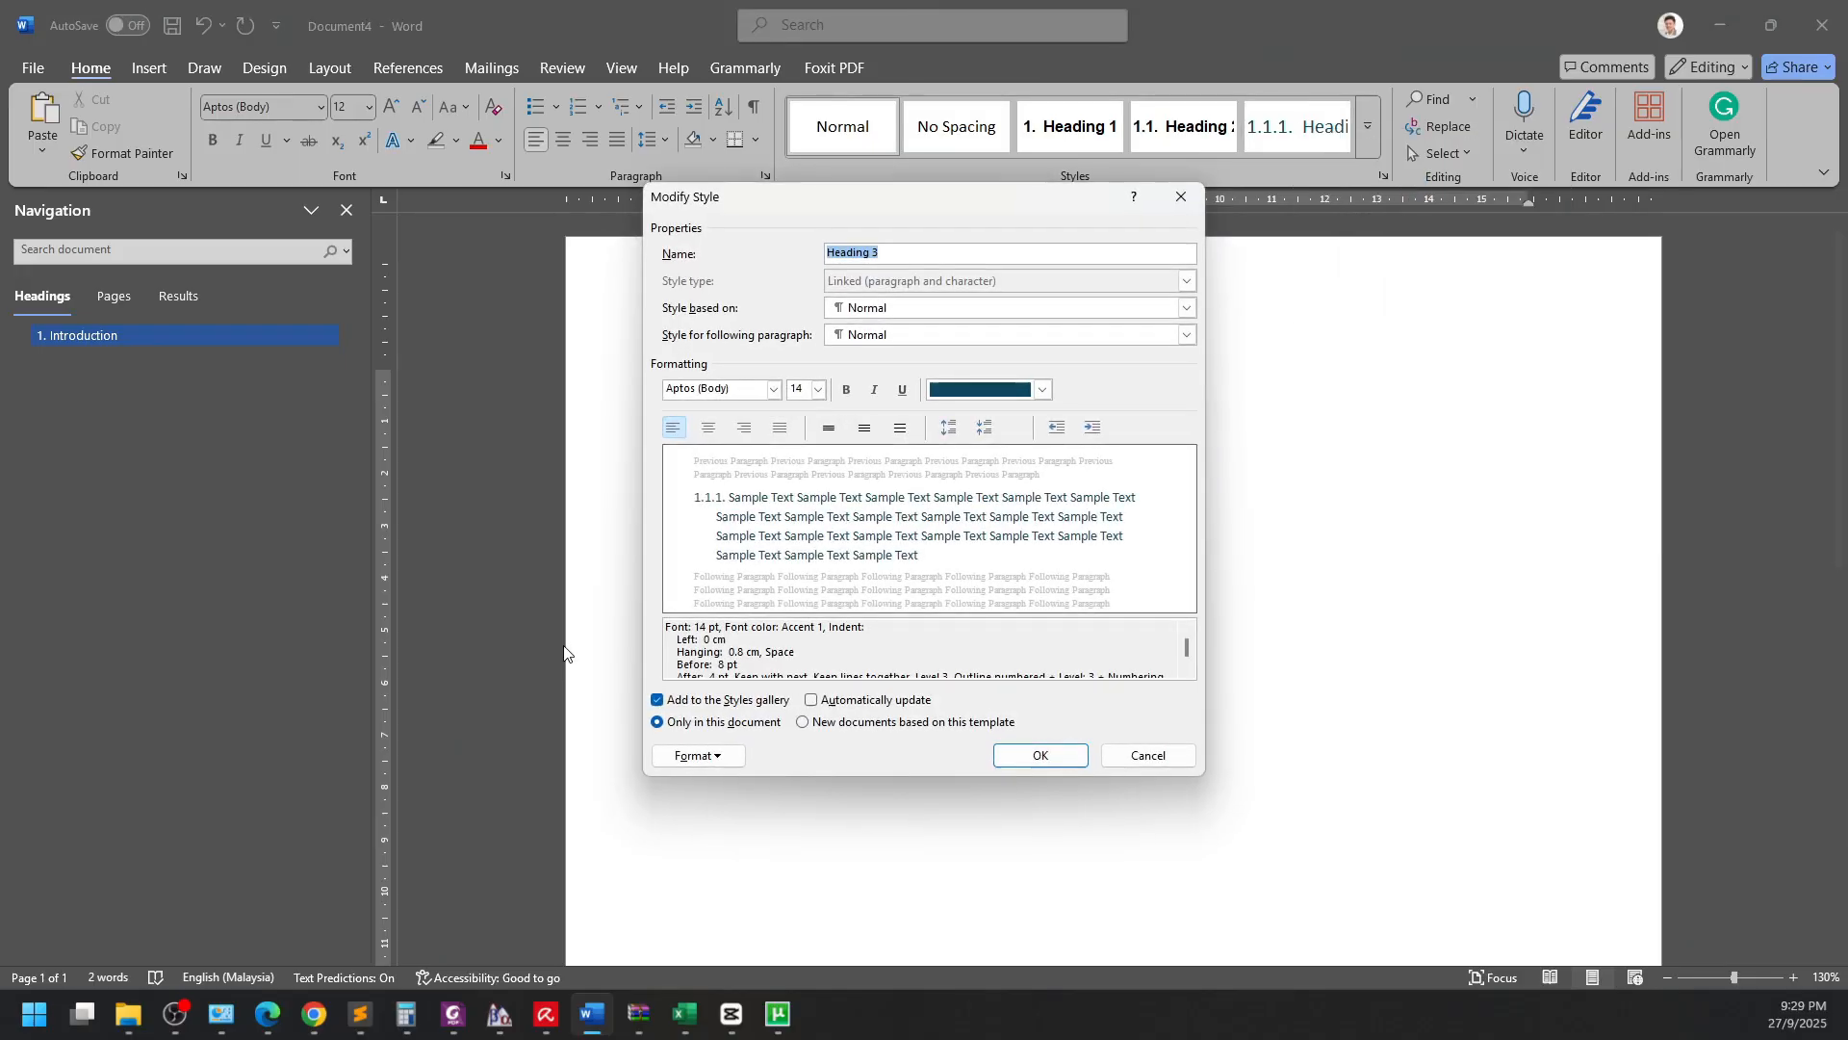
pyautogui.click(798, 389)
pyautogui.write('11')
pyautogui.click(773, 390)
pyautogui.click(717, 461)
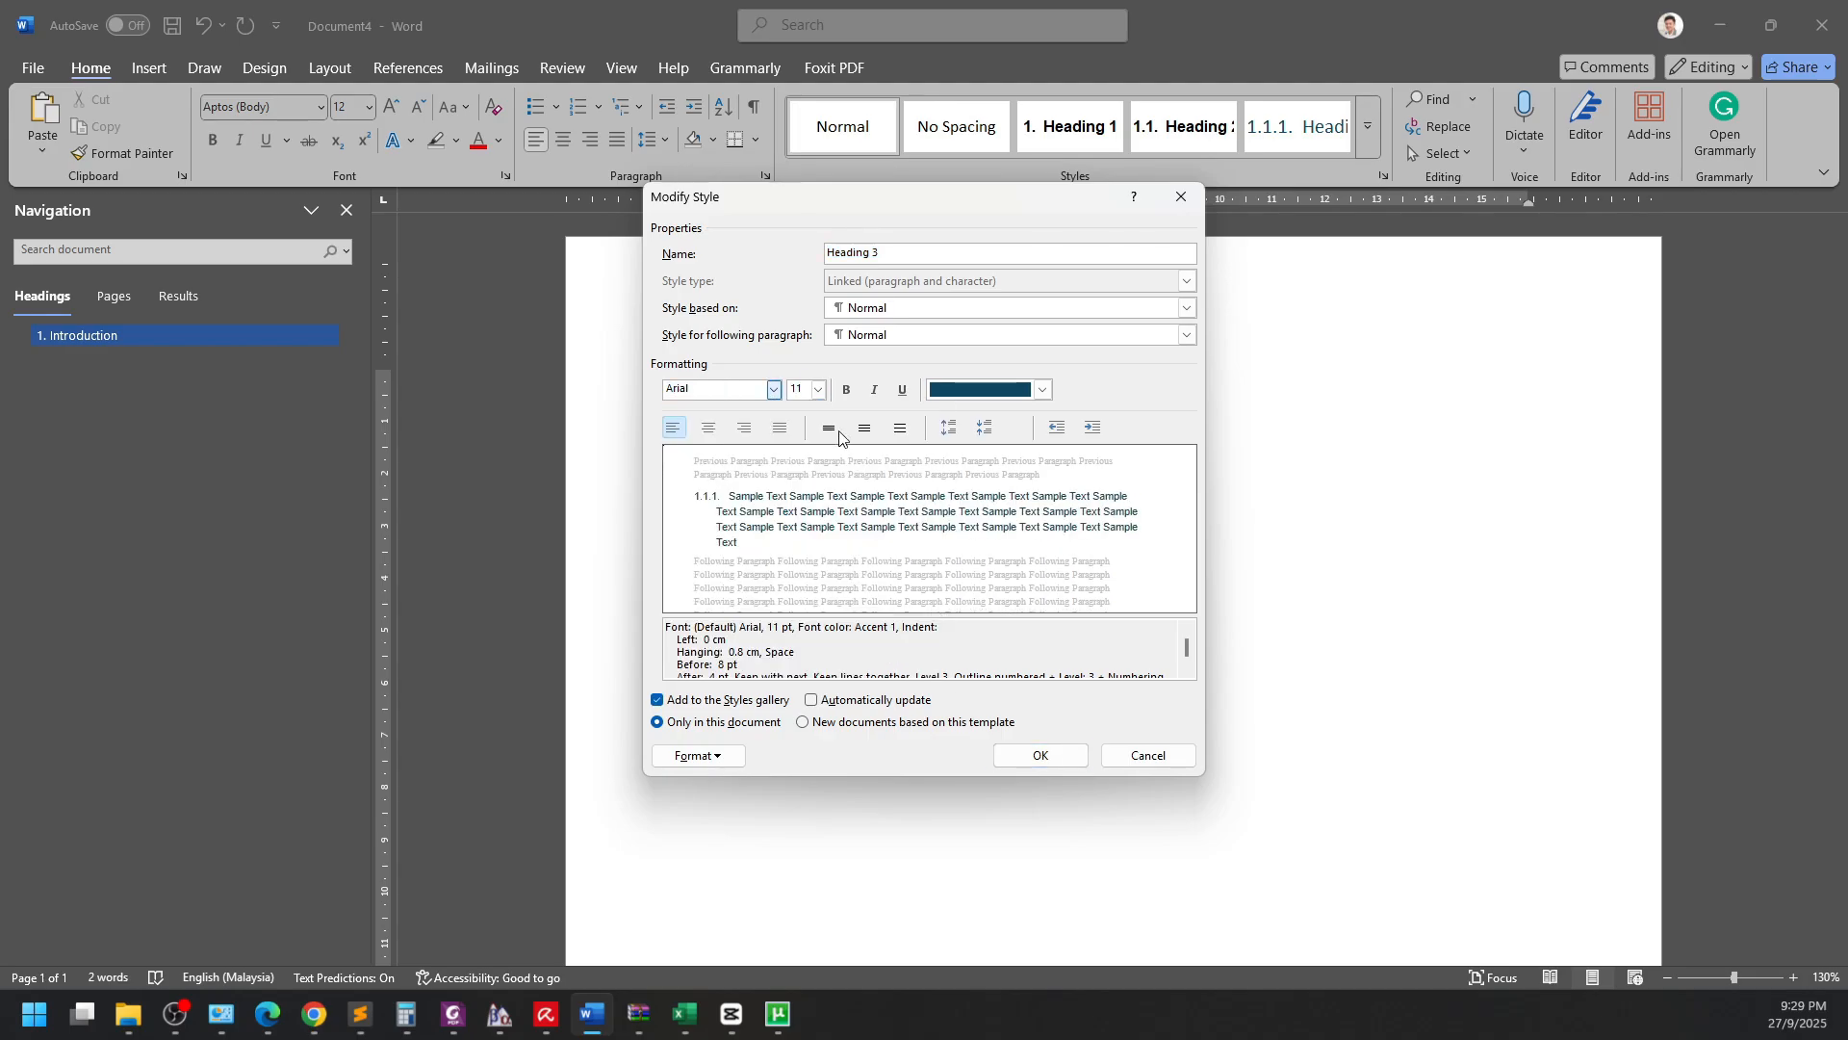
pyautogui.click(846, 389)
pyautogui.click(1042, 389)
pyautogui.click(1011, 422)
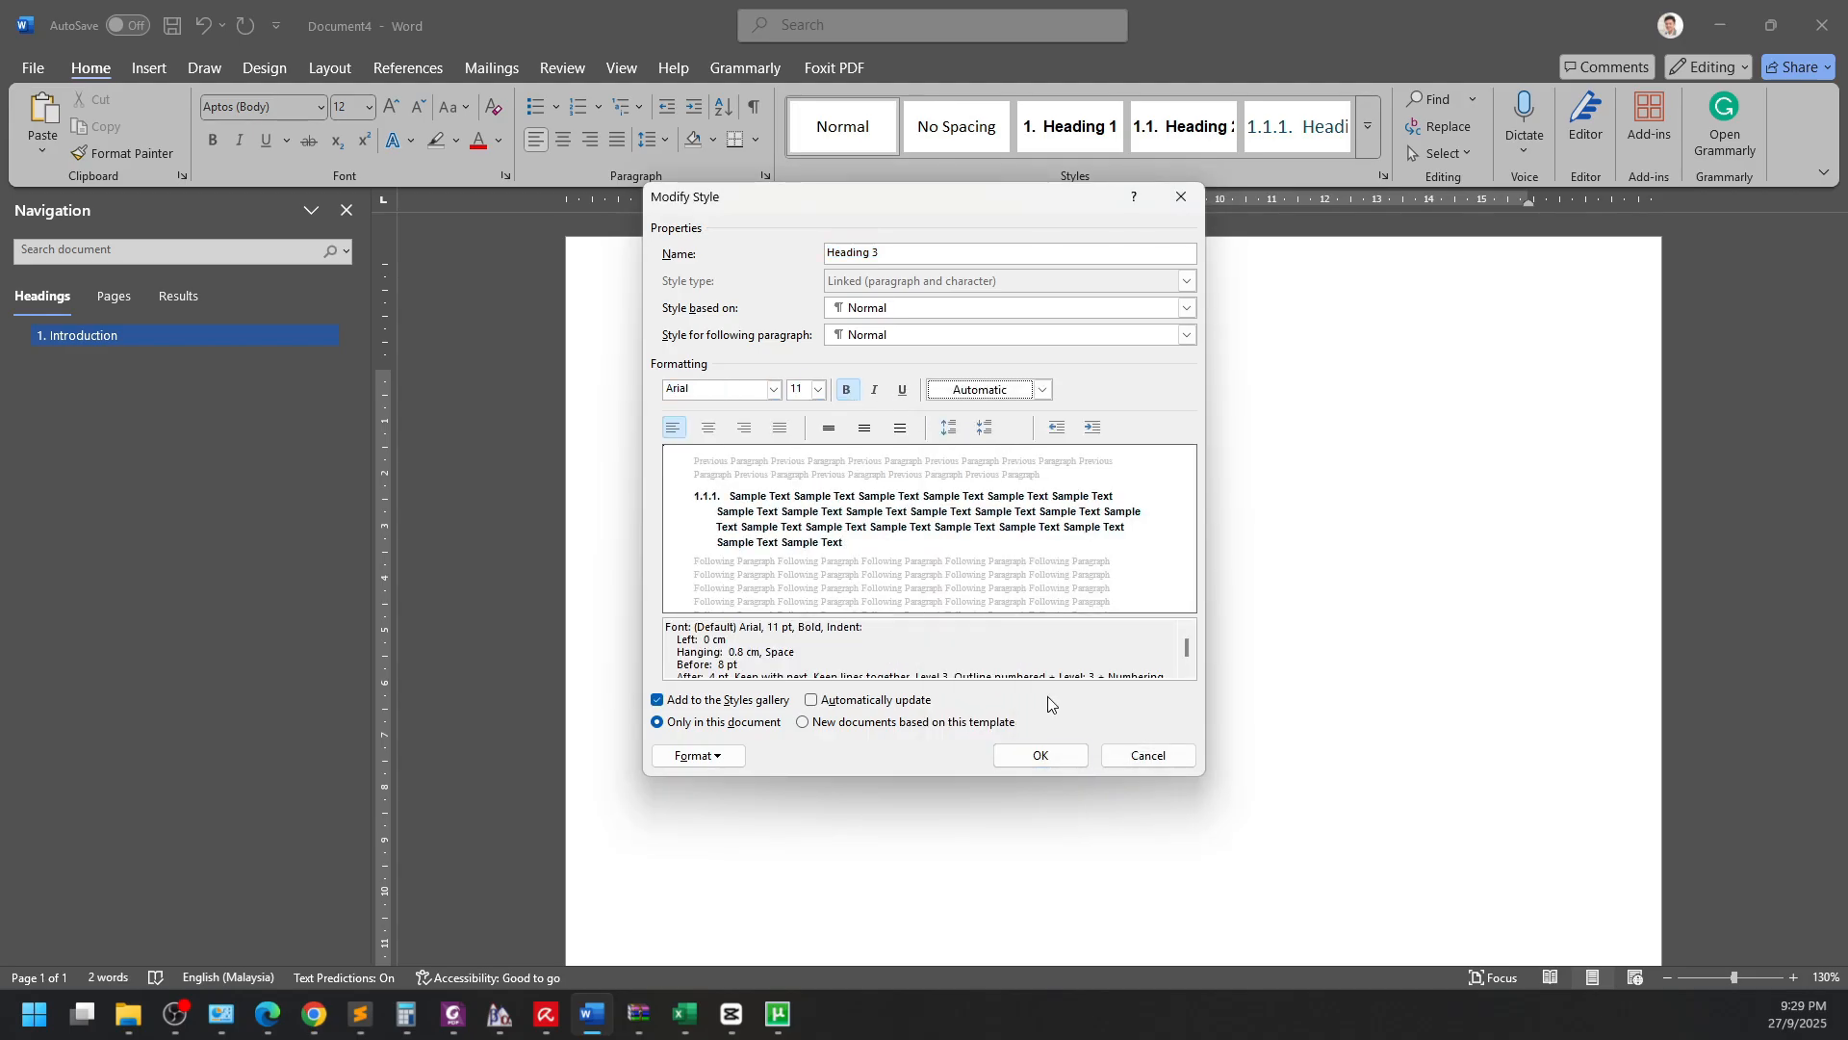
pyautogui.click(1041, 755)
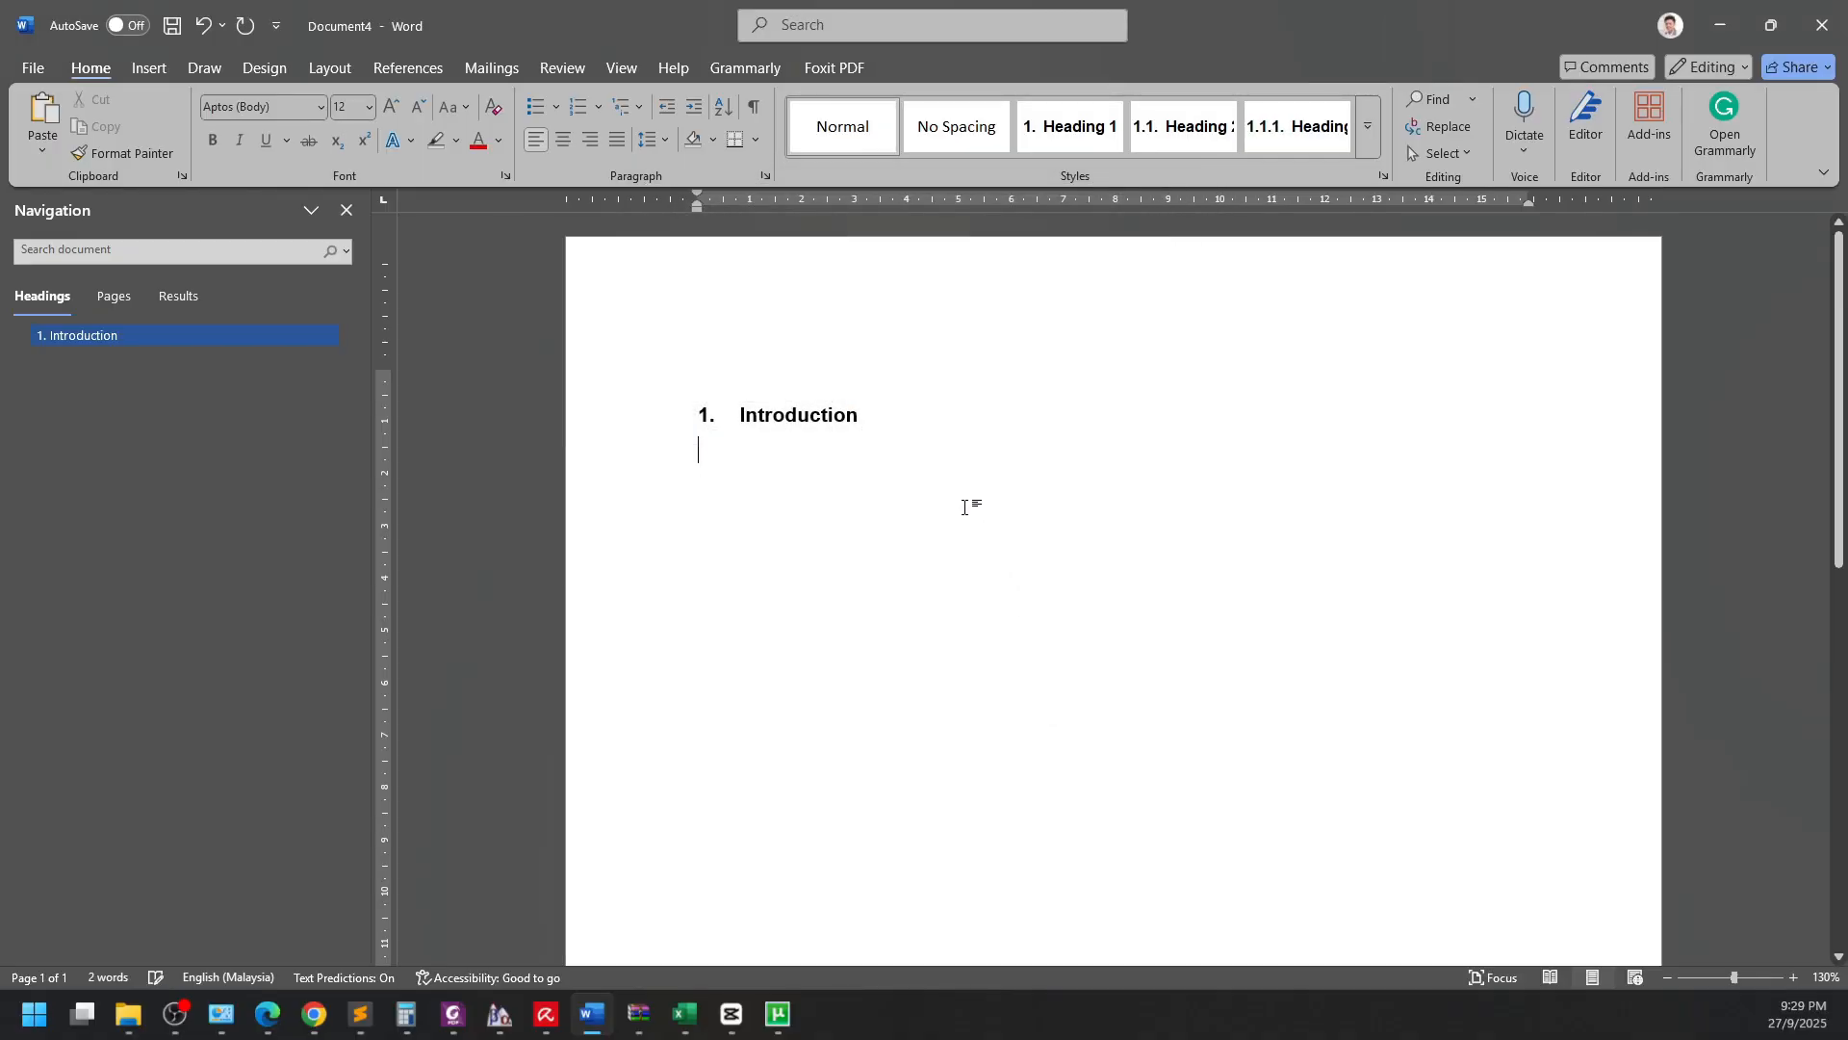
# Modify the Normal style so its font is Arial at size 11.
pyautogui.rightClick(892, 146)
pyautogui.click(929, 177)
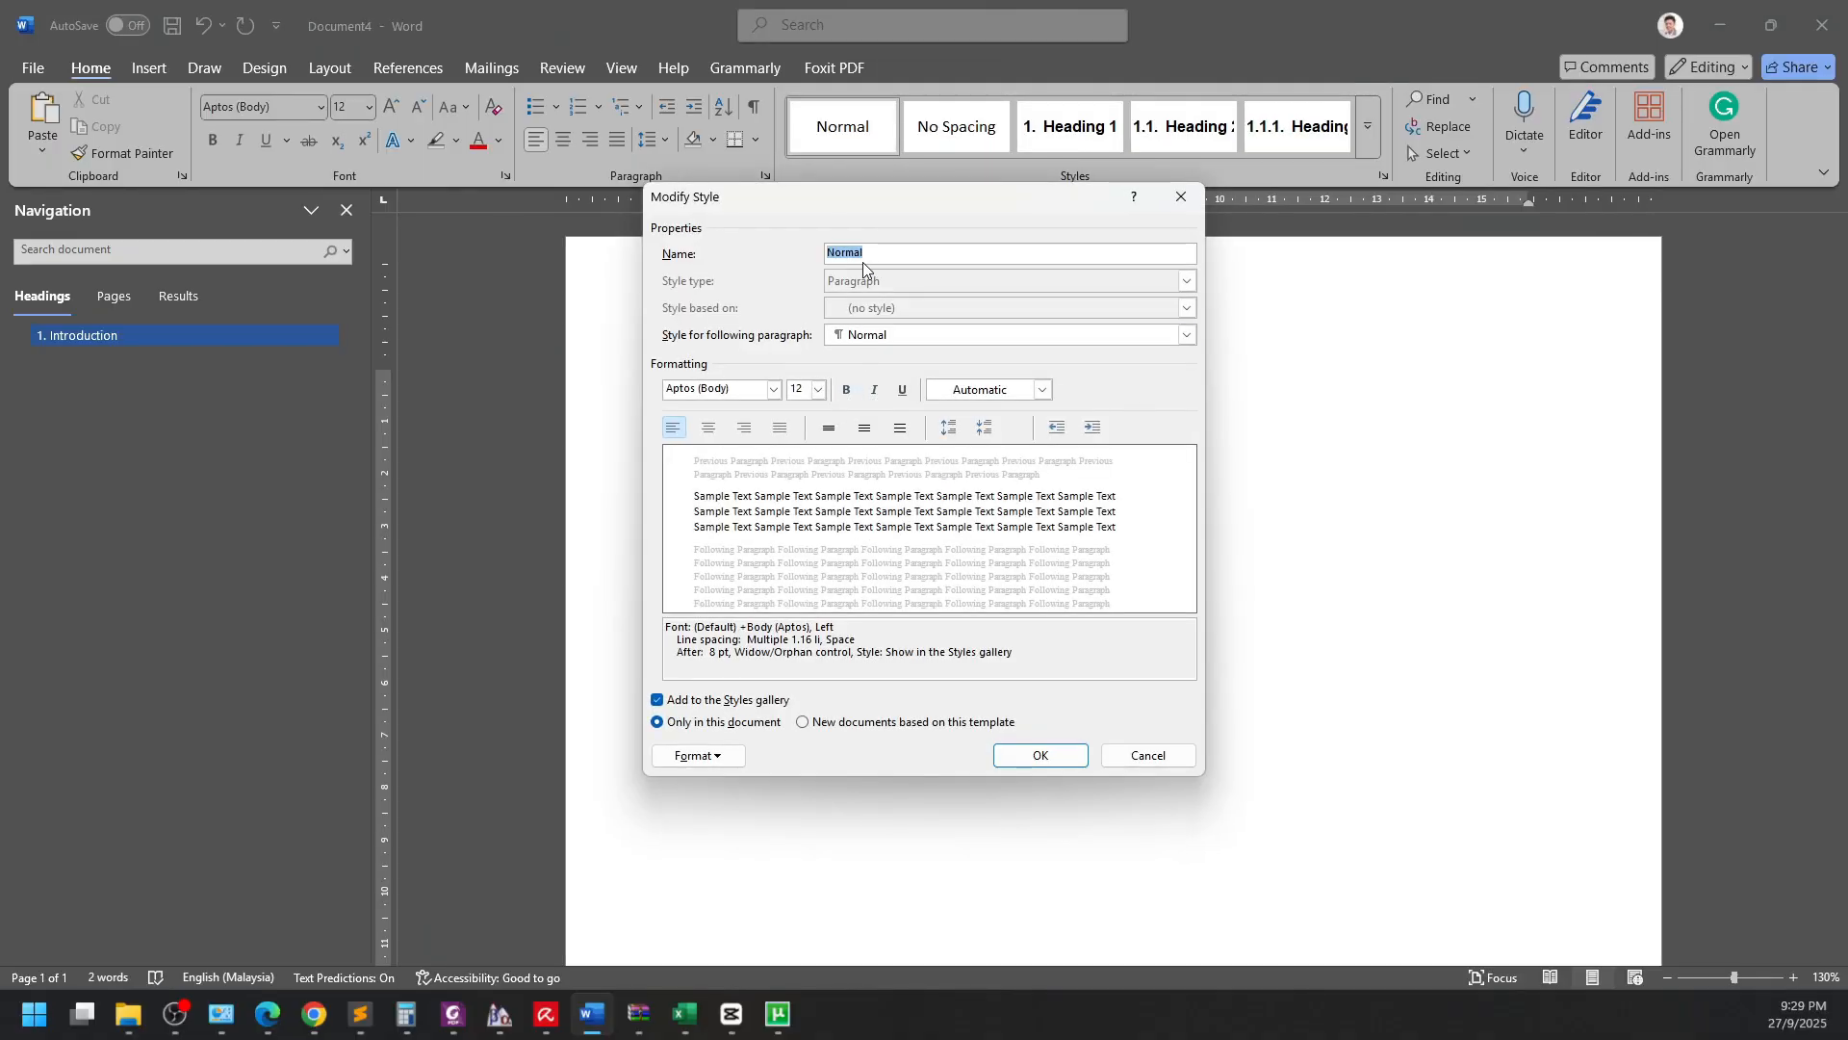
pyautogui.click(756, 388)
pyautogui.write('Arial')
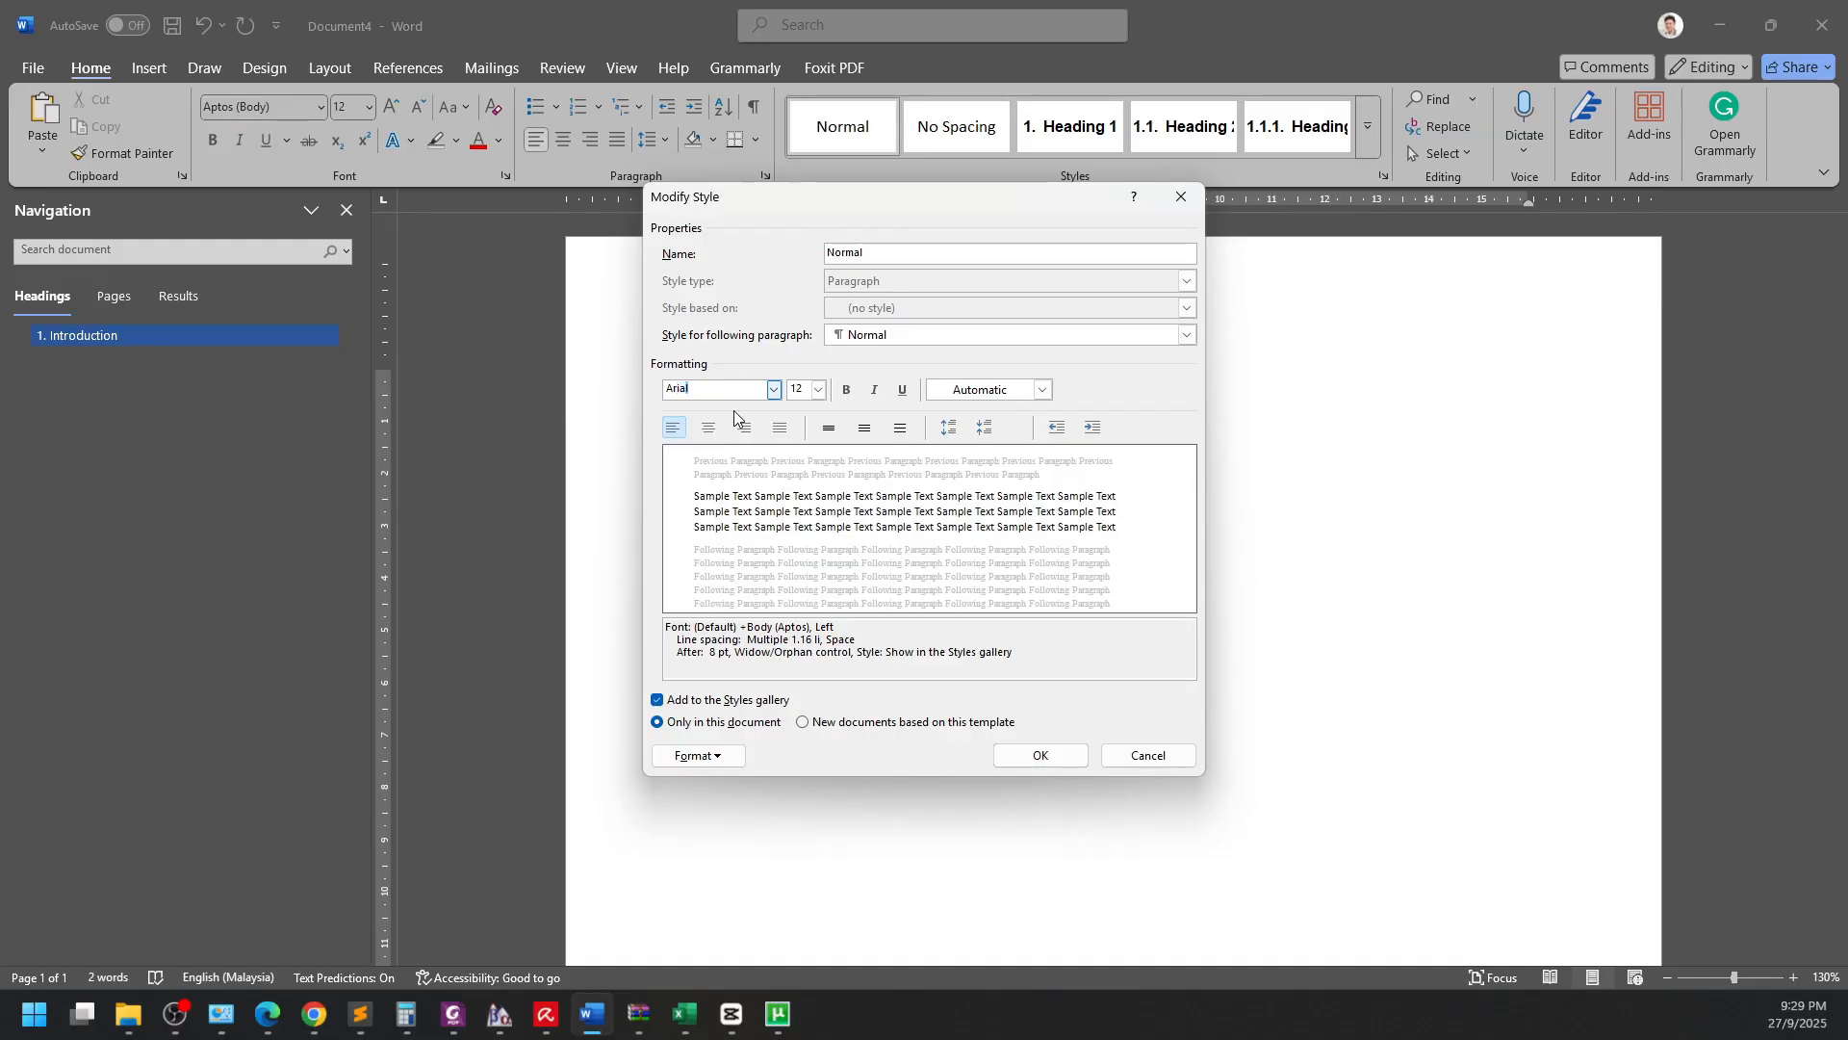
pyautogui.click(804, 390)
pyautogui.write('11')
pyautogui.click(1039, 754)
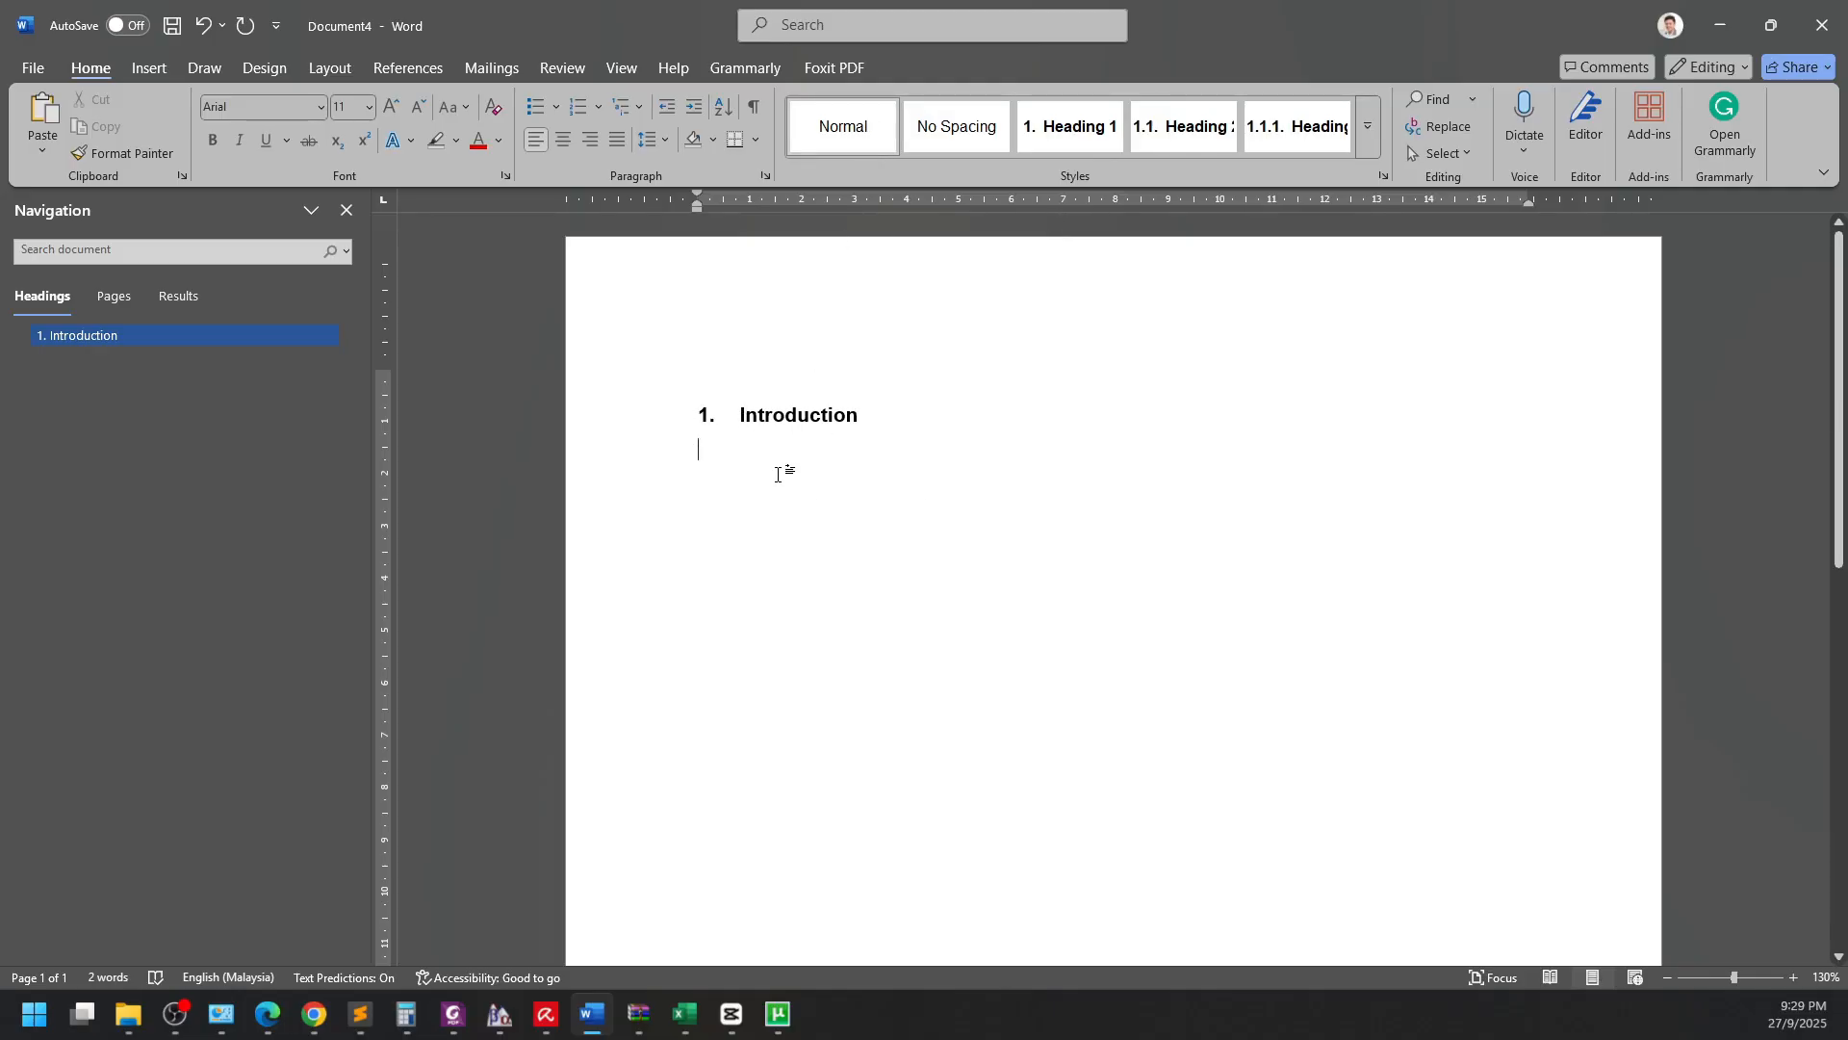
# Type body lines 'asdasdada' and 'Asdad', then add the 1.1. subheading 'Research Problem'.
pyautogui.write('asdasdada')
pyautogui.press('Return')
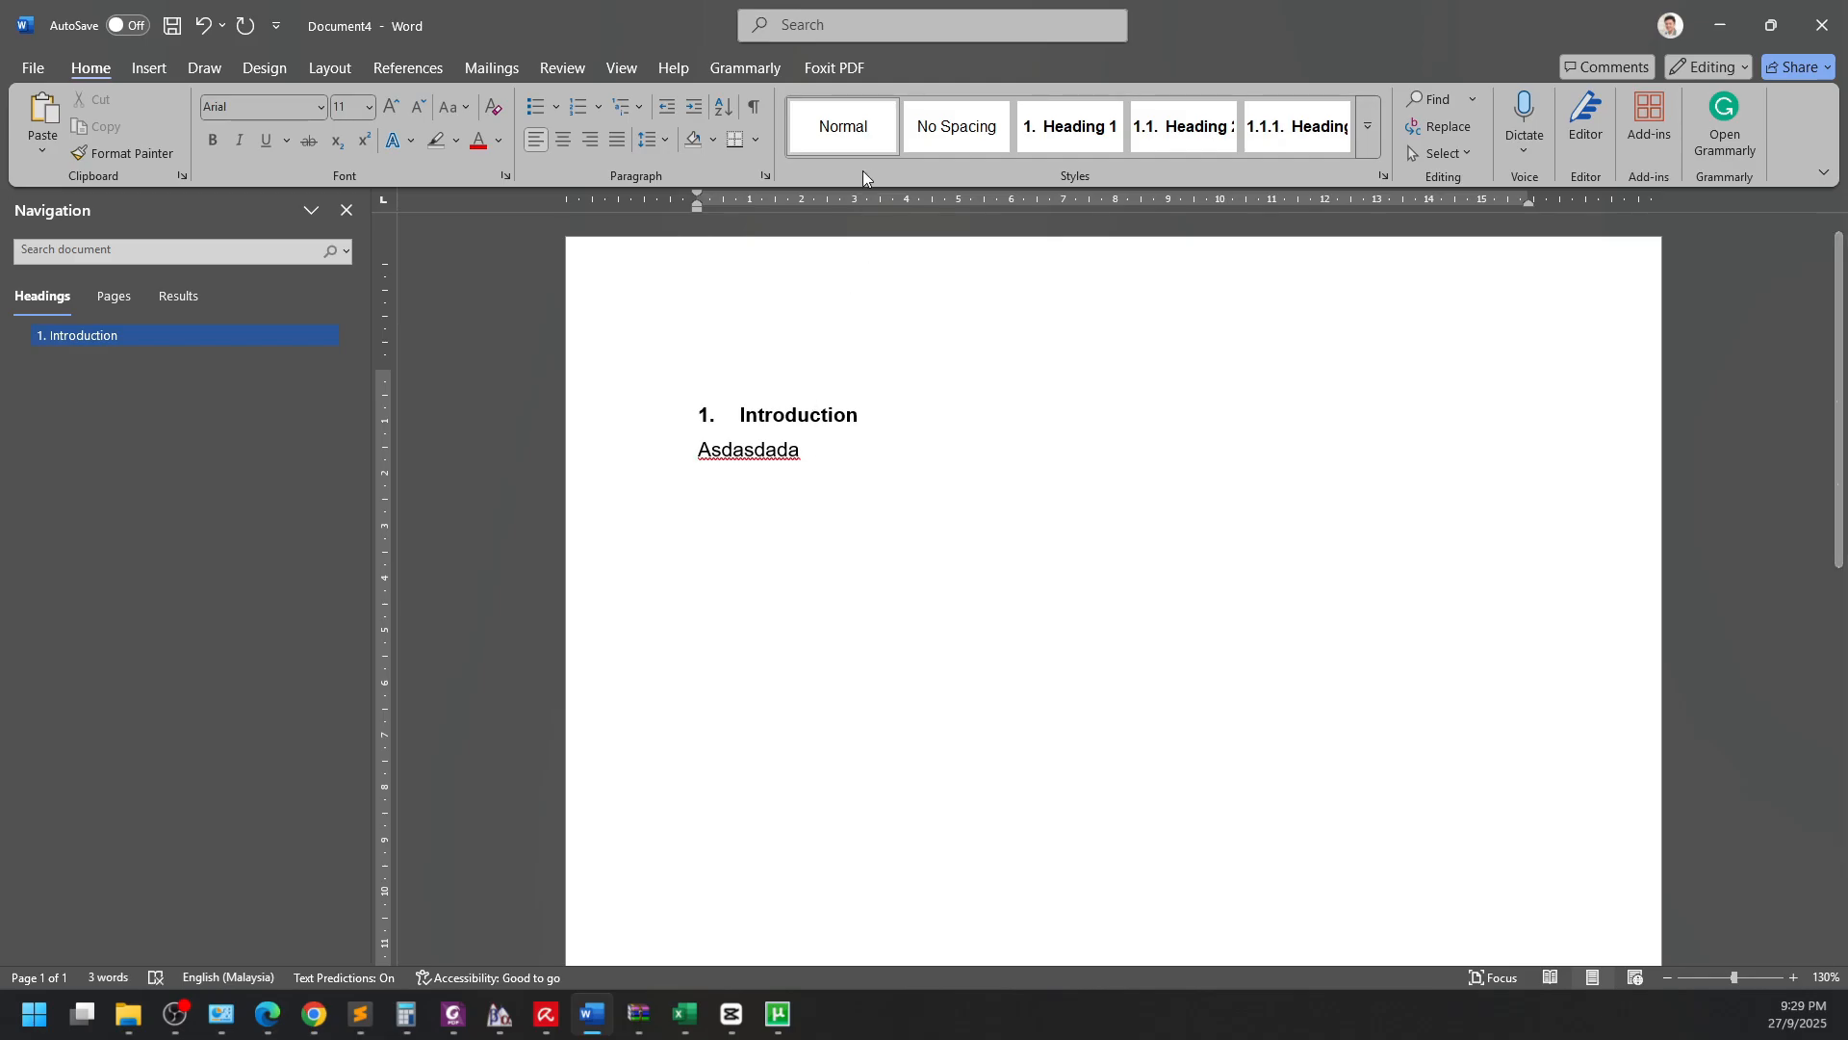
pyautogui.write('Asdad')
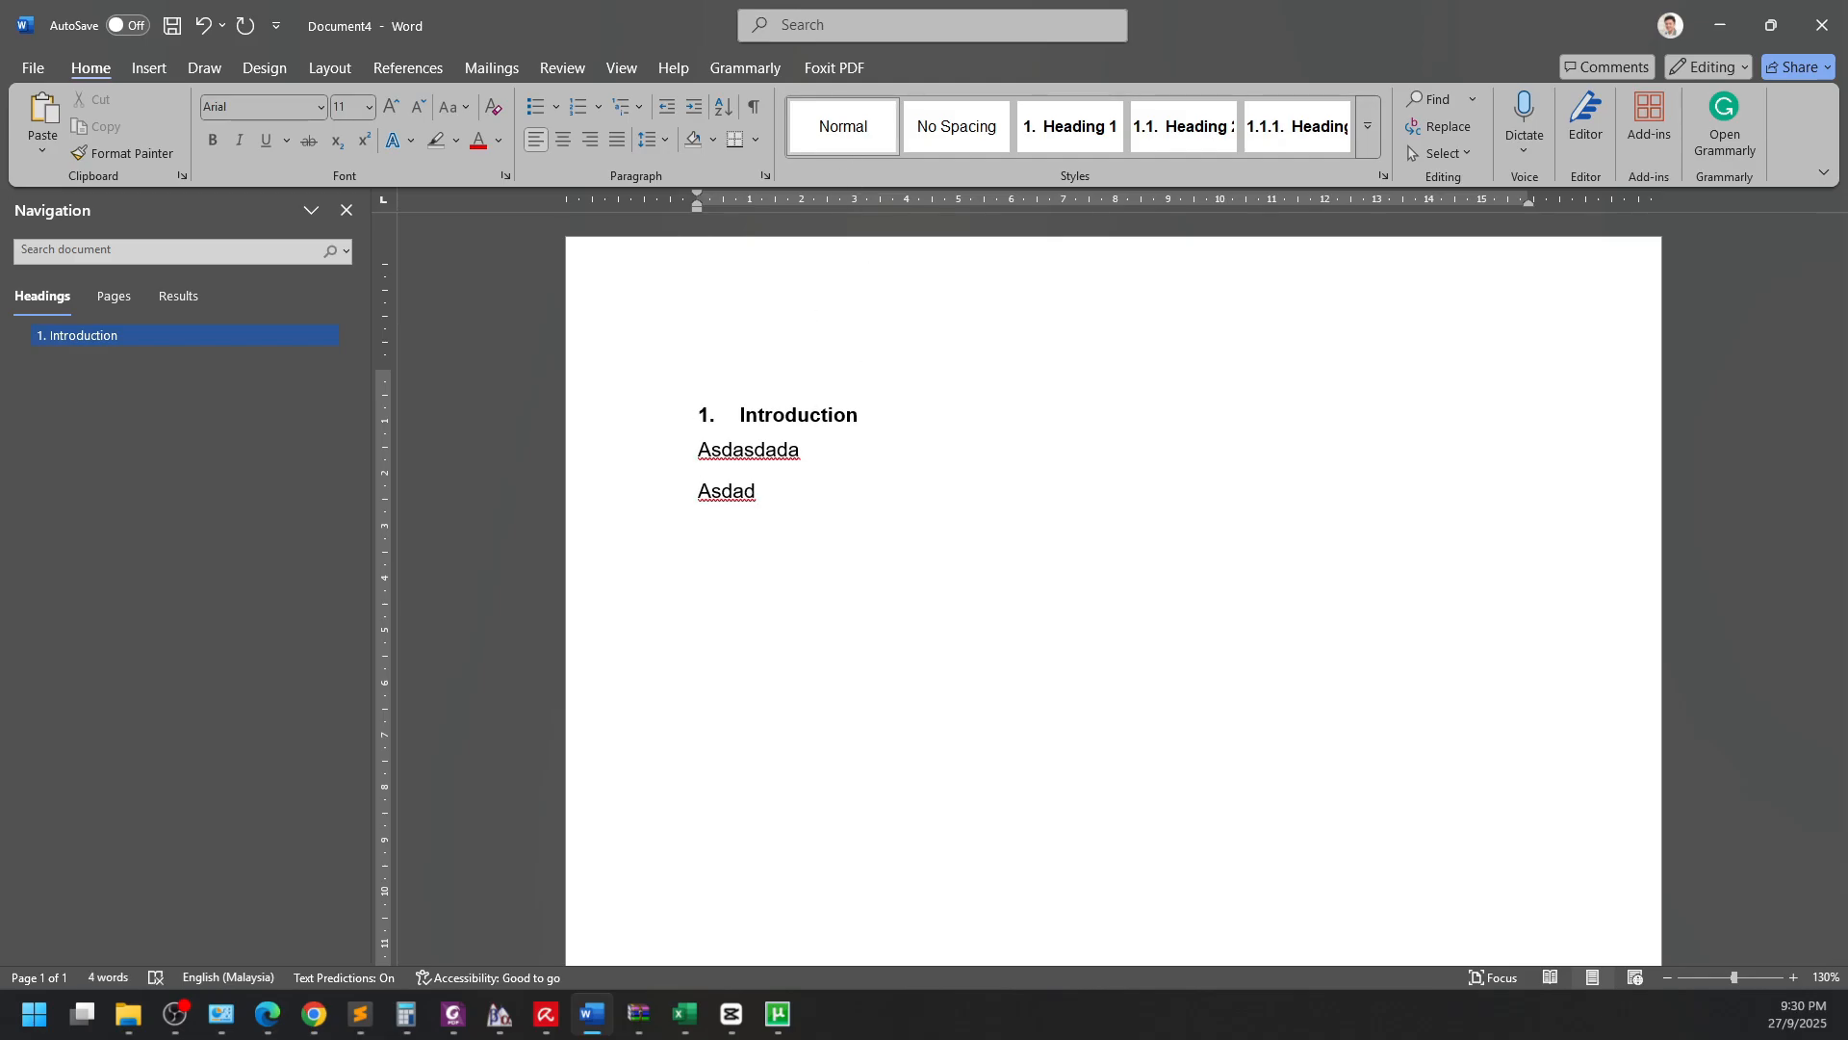
pyautogui.press('Return')
pyautogui.hotkey('ctrl', 'alt', '2')
pyautogui.write('Re')
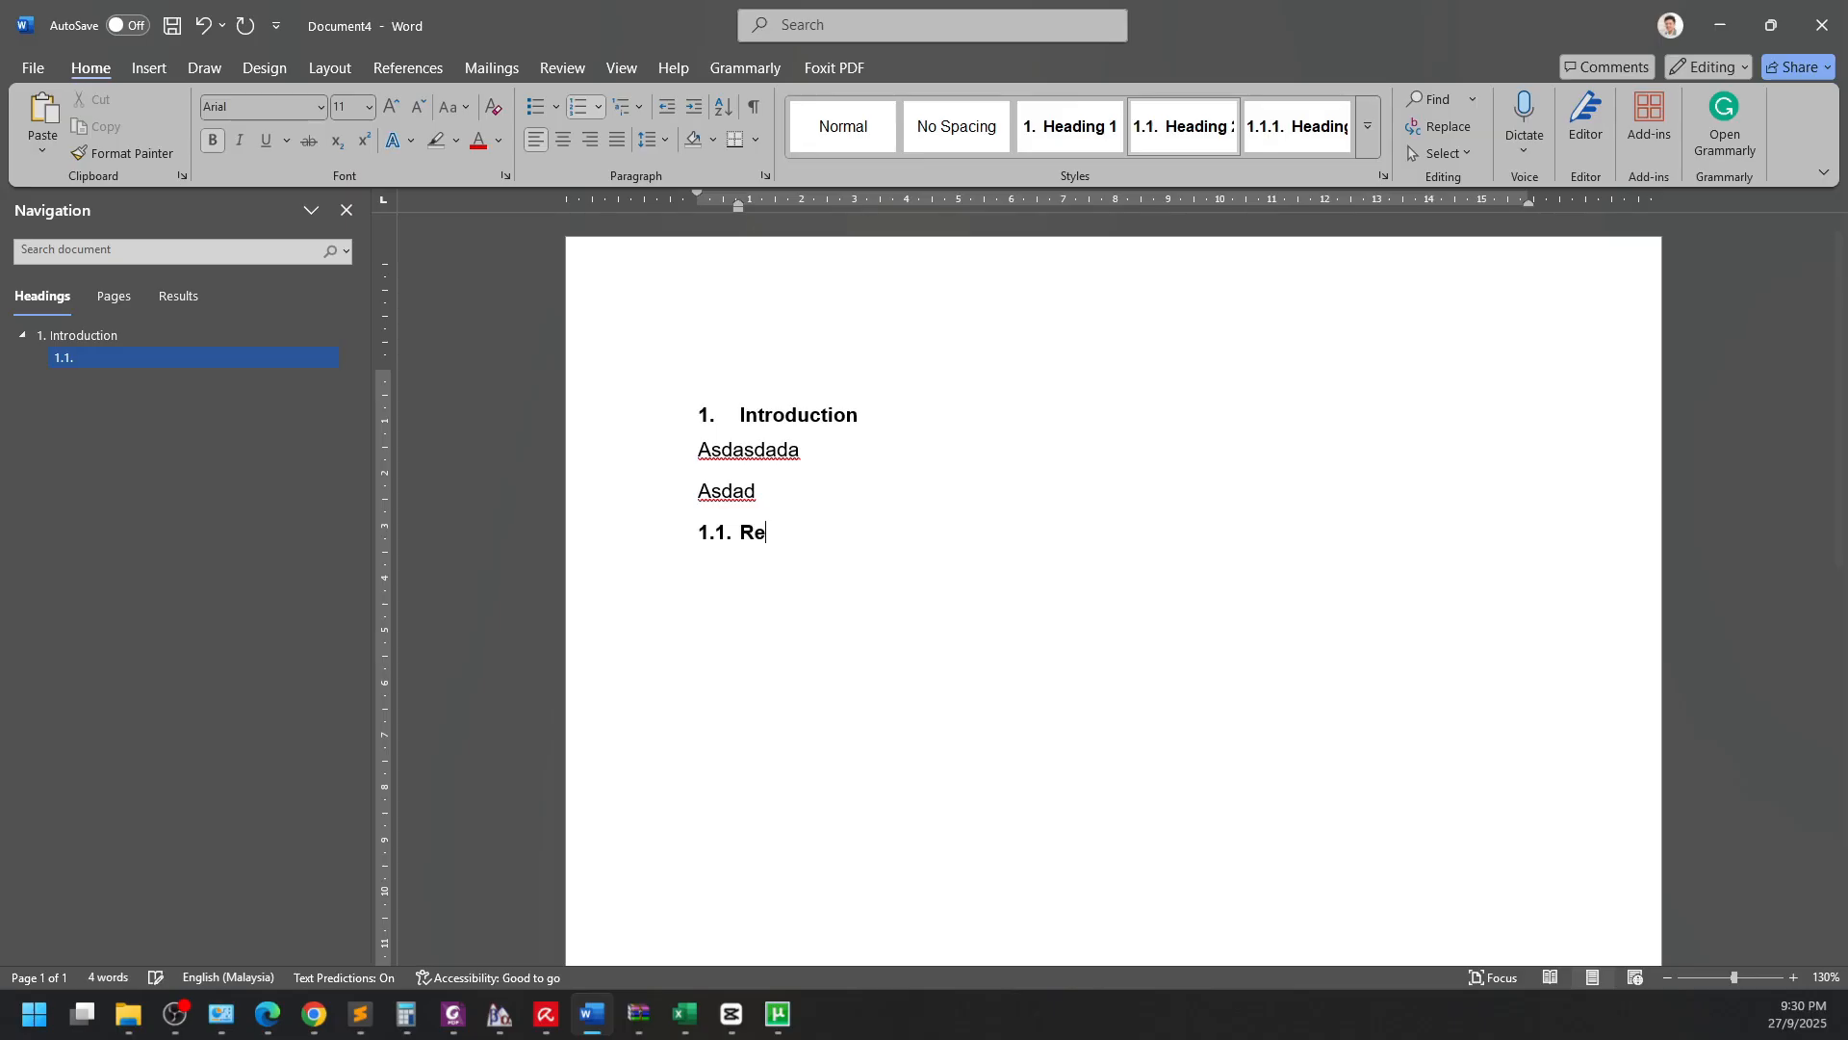
pyautogui.write('search Problem')
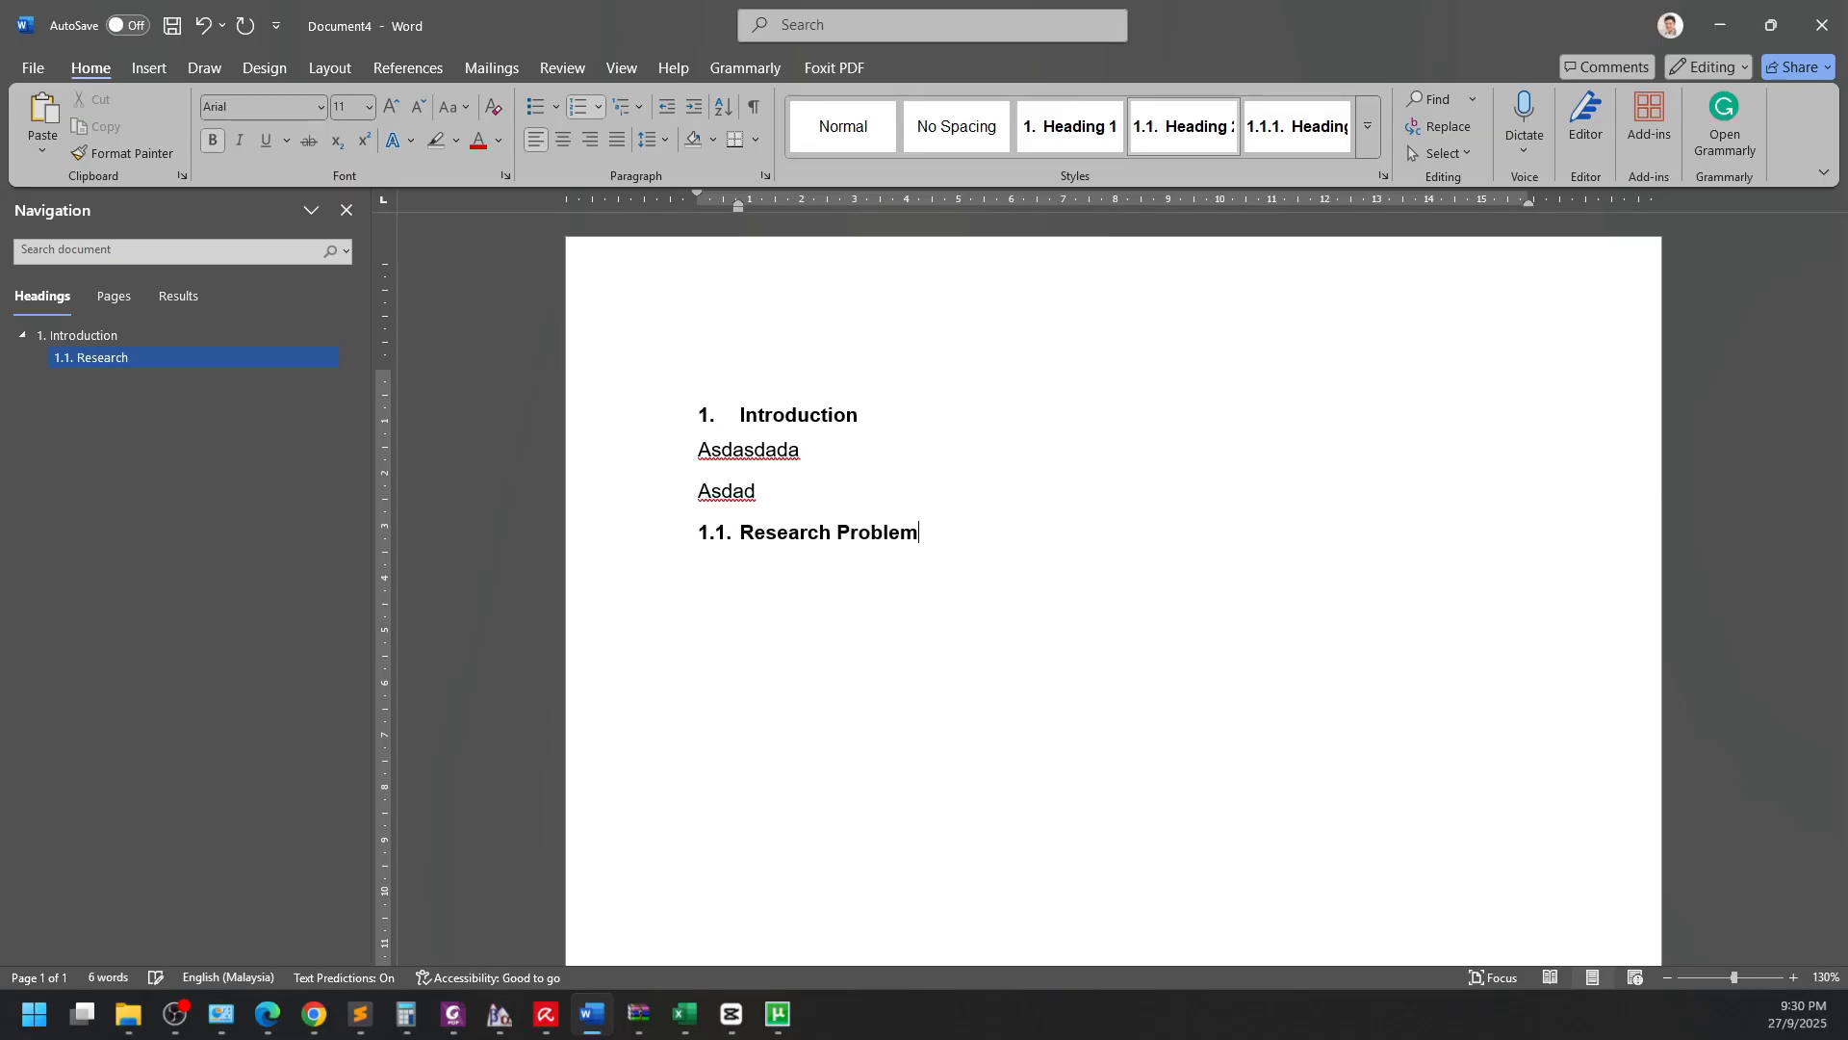
pyautogui.press('Return')
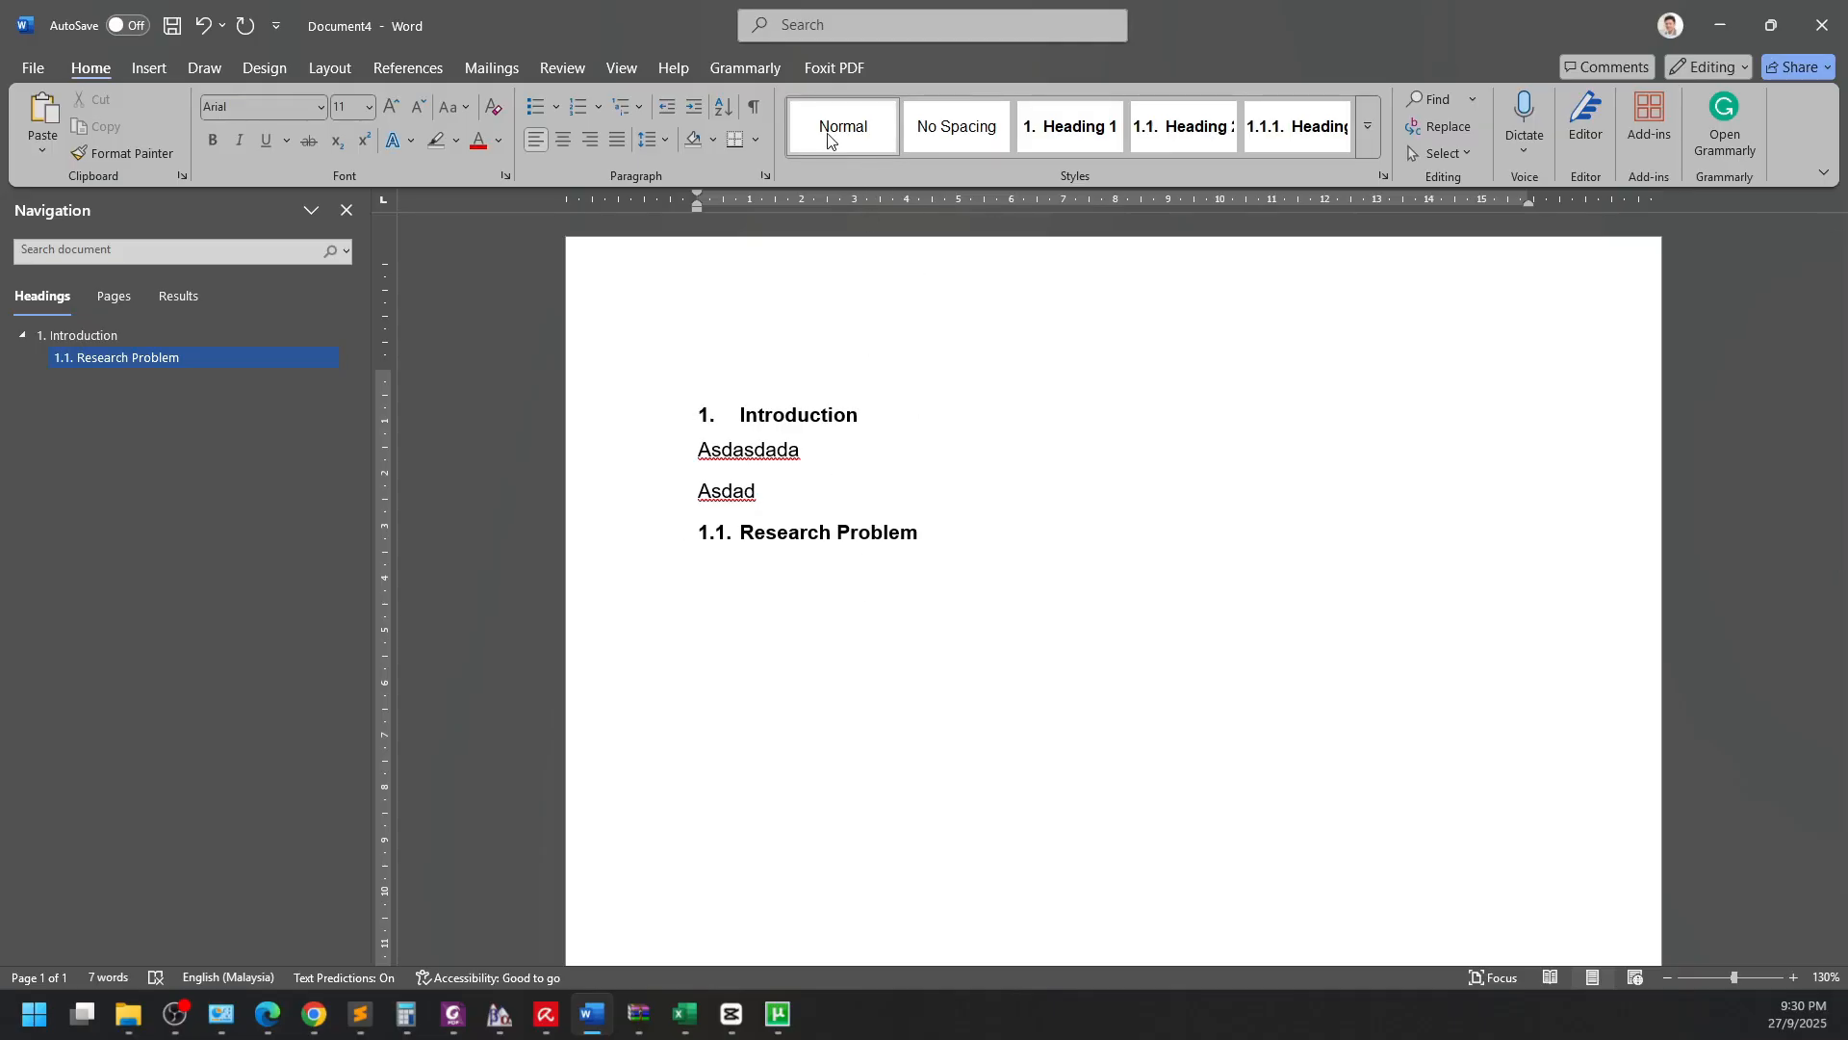
# Add body line 'asadada' and the 1.2. subheading 'Methodology' with an empty line below.
pyautogui.write('asadada')
pyautogui.press('Return')
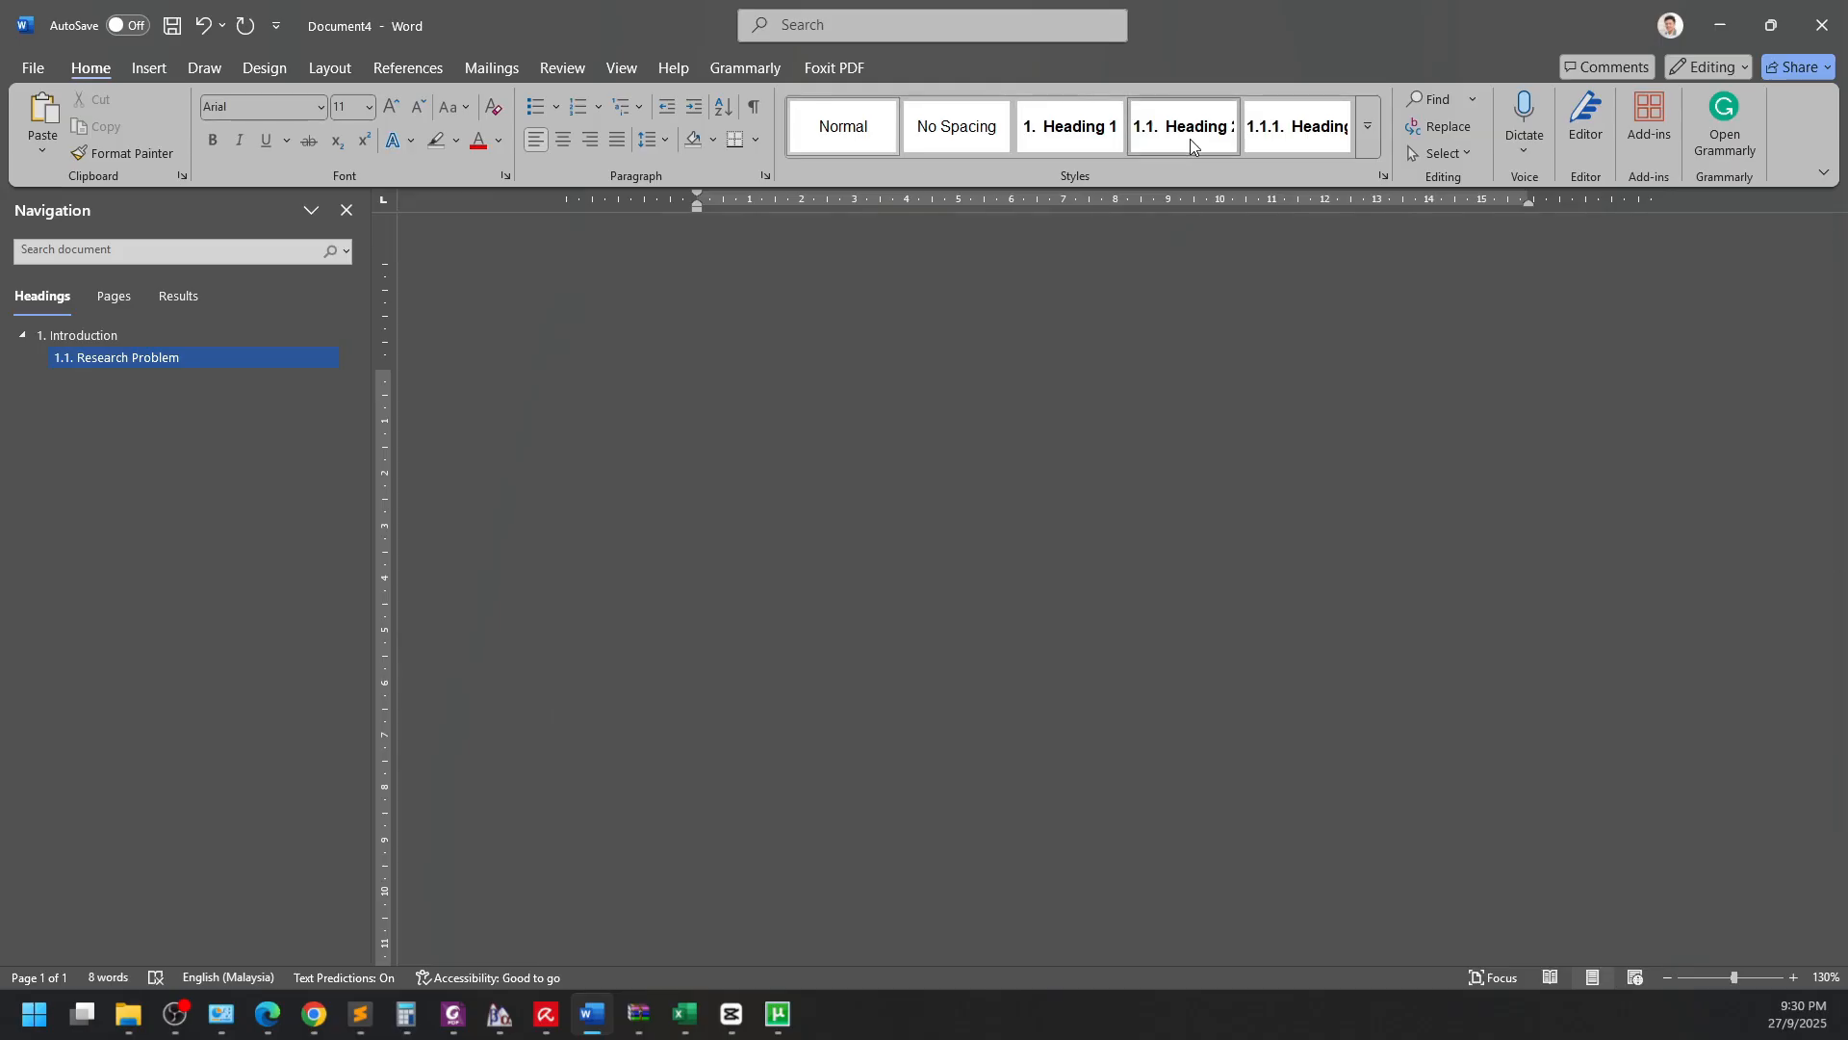
pyautogui.click(1189, 139)
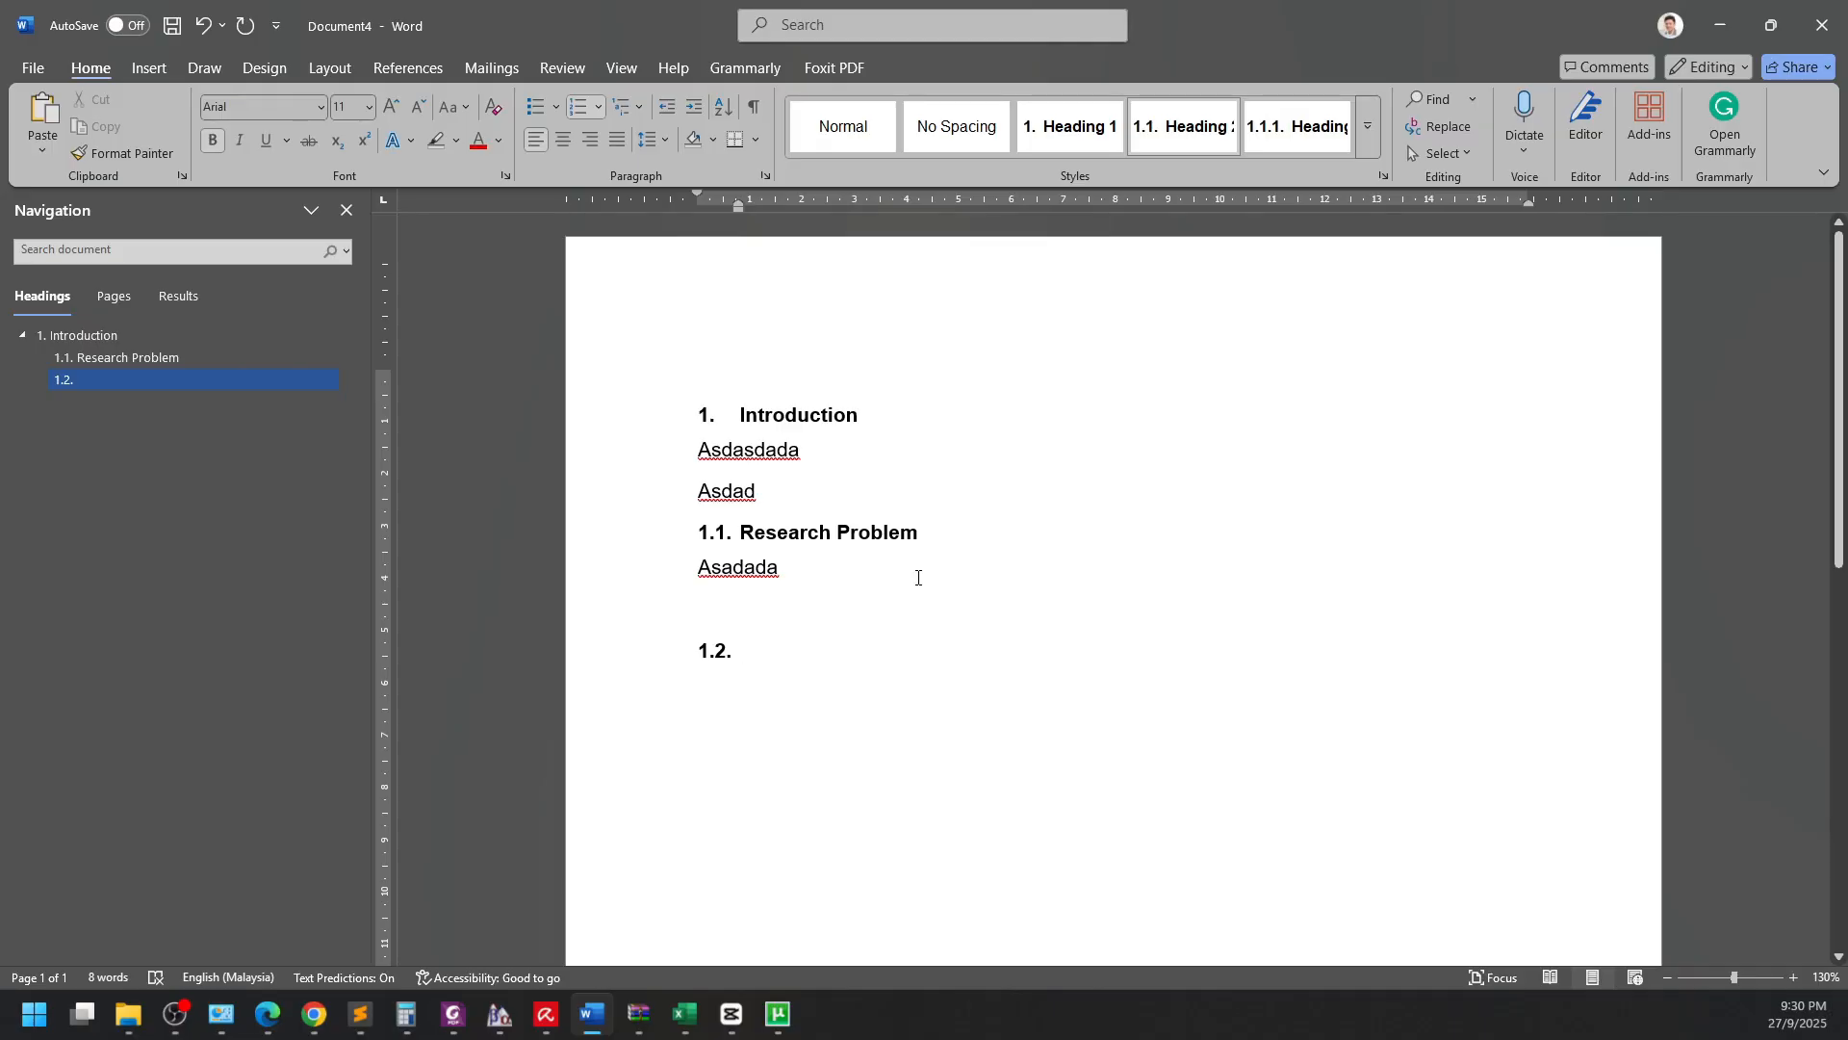
pyautogui.write('Methodology')
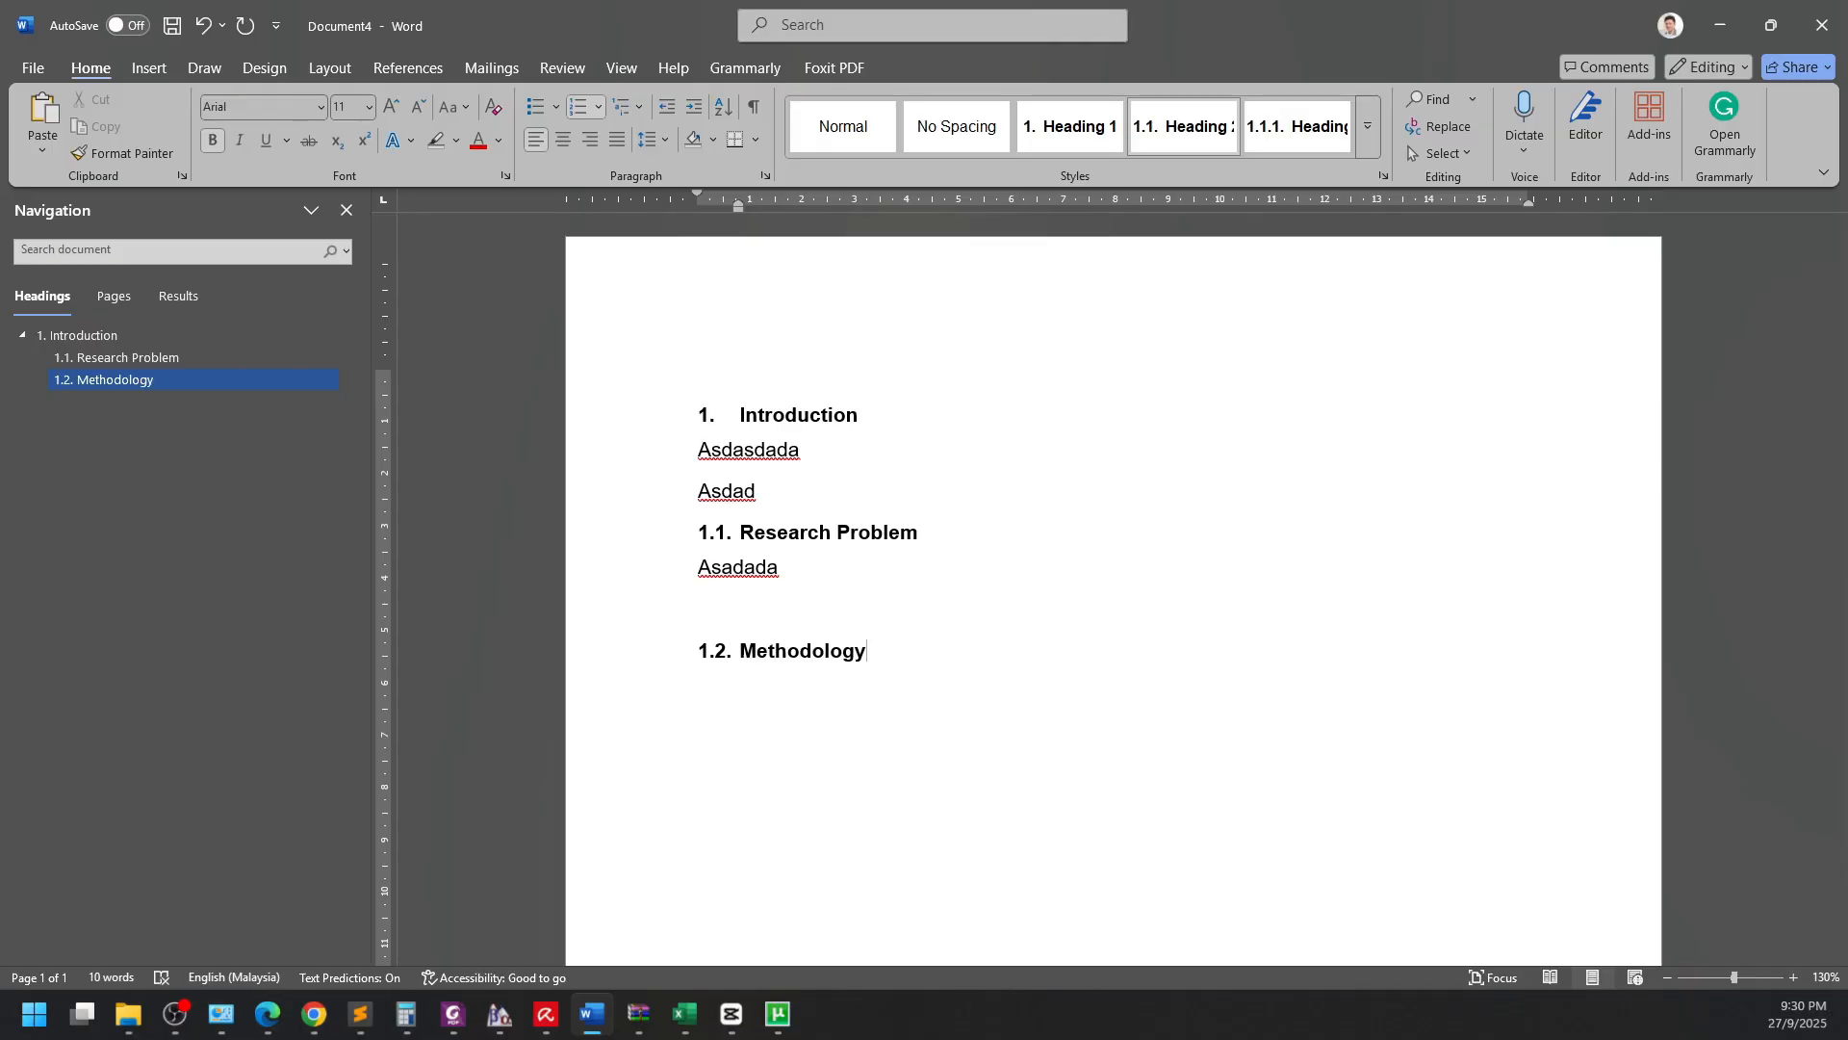
pyautogui.press('Return')
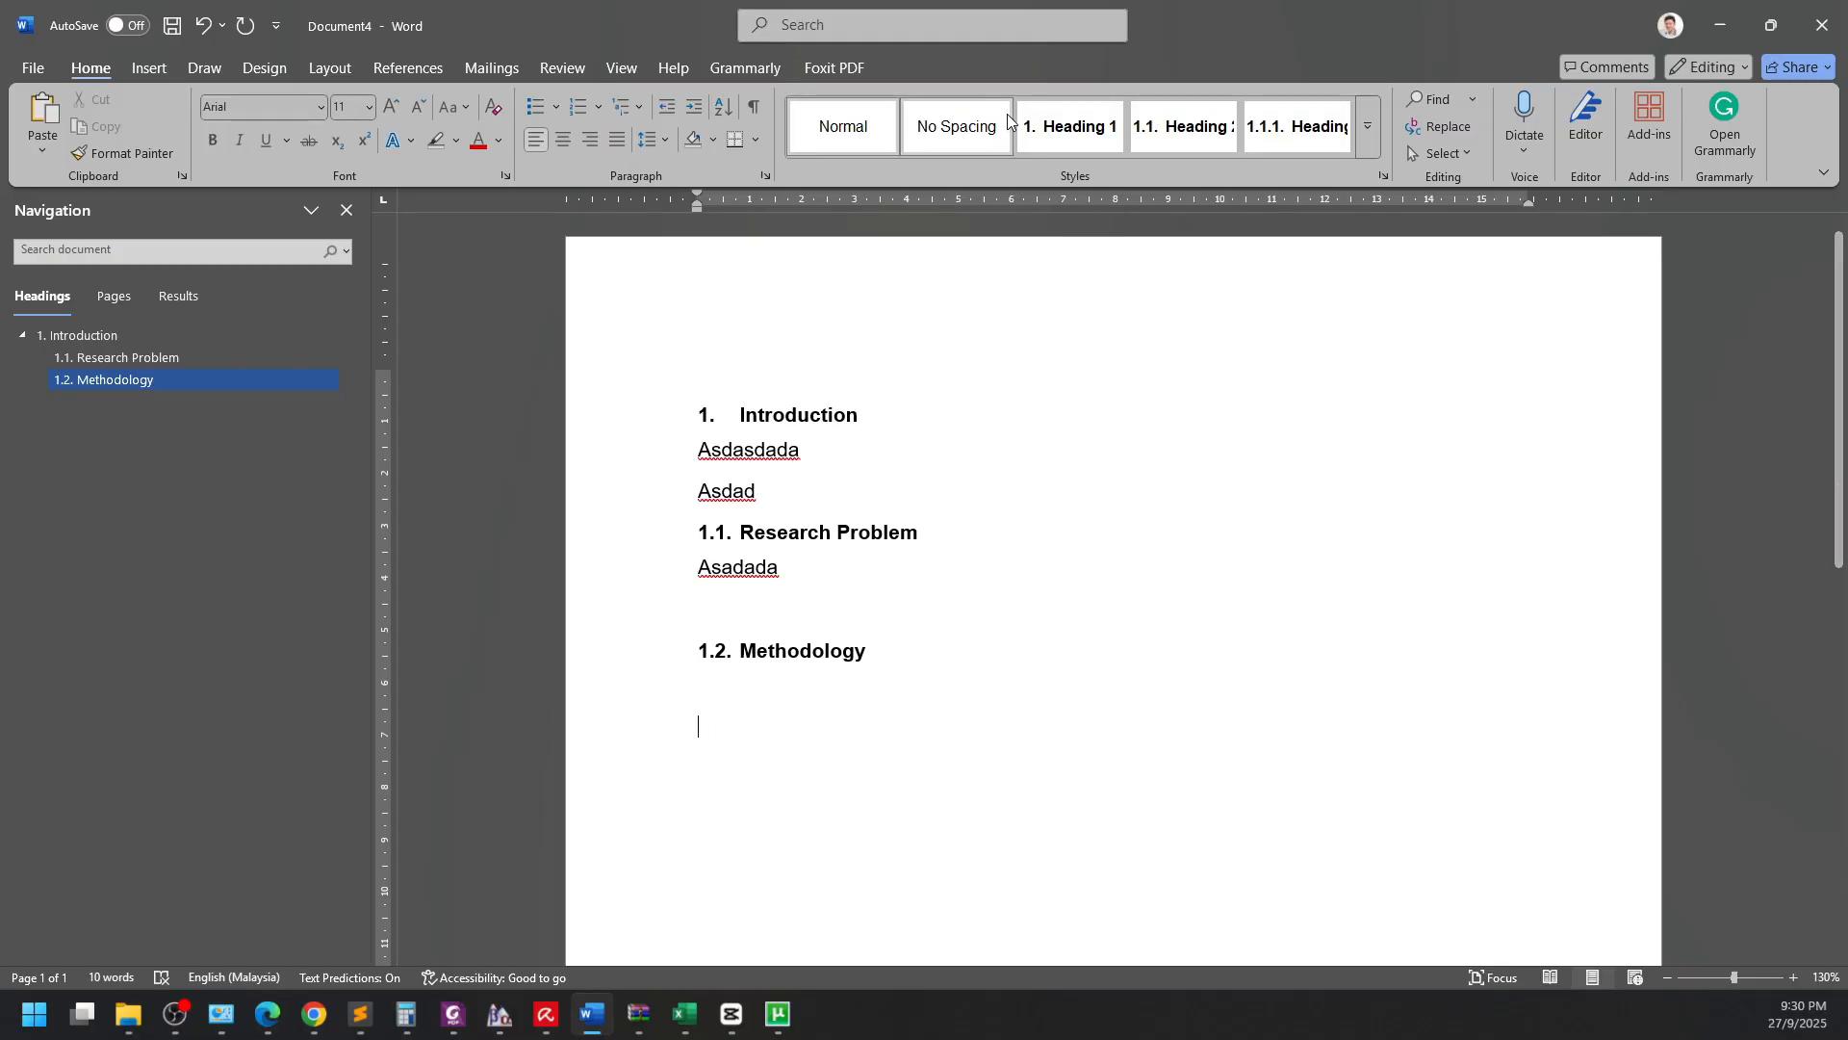
# Add Heading 1 'Literature Review' followed by the body line 'asasda'.
pyautogui.click(1074, 120)
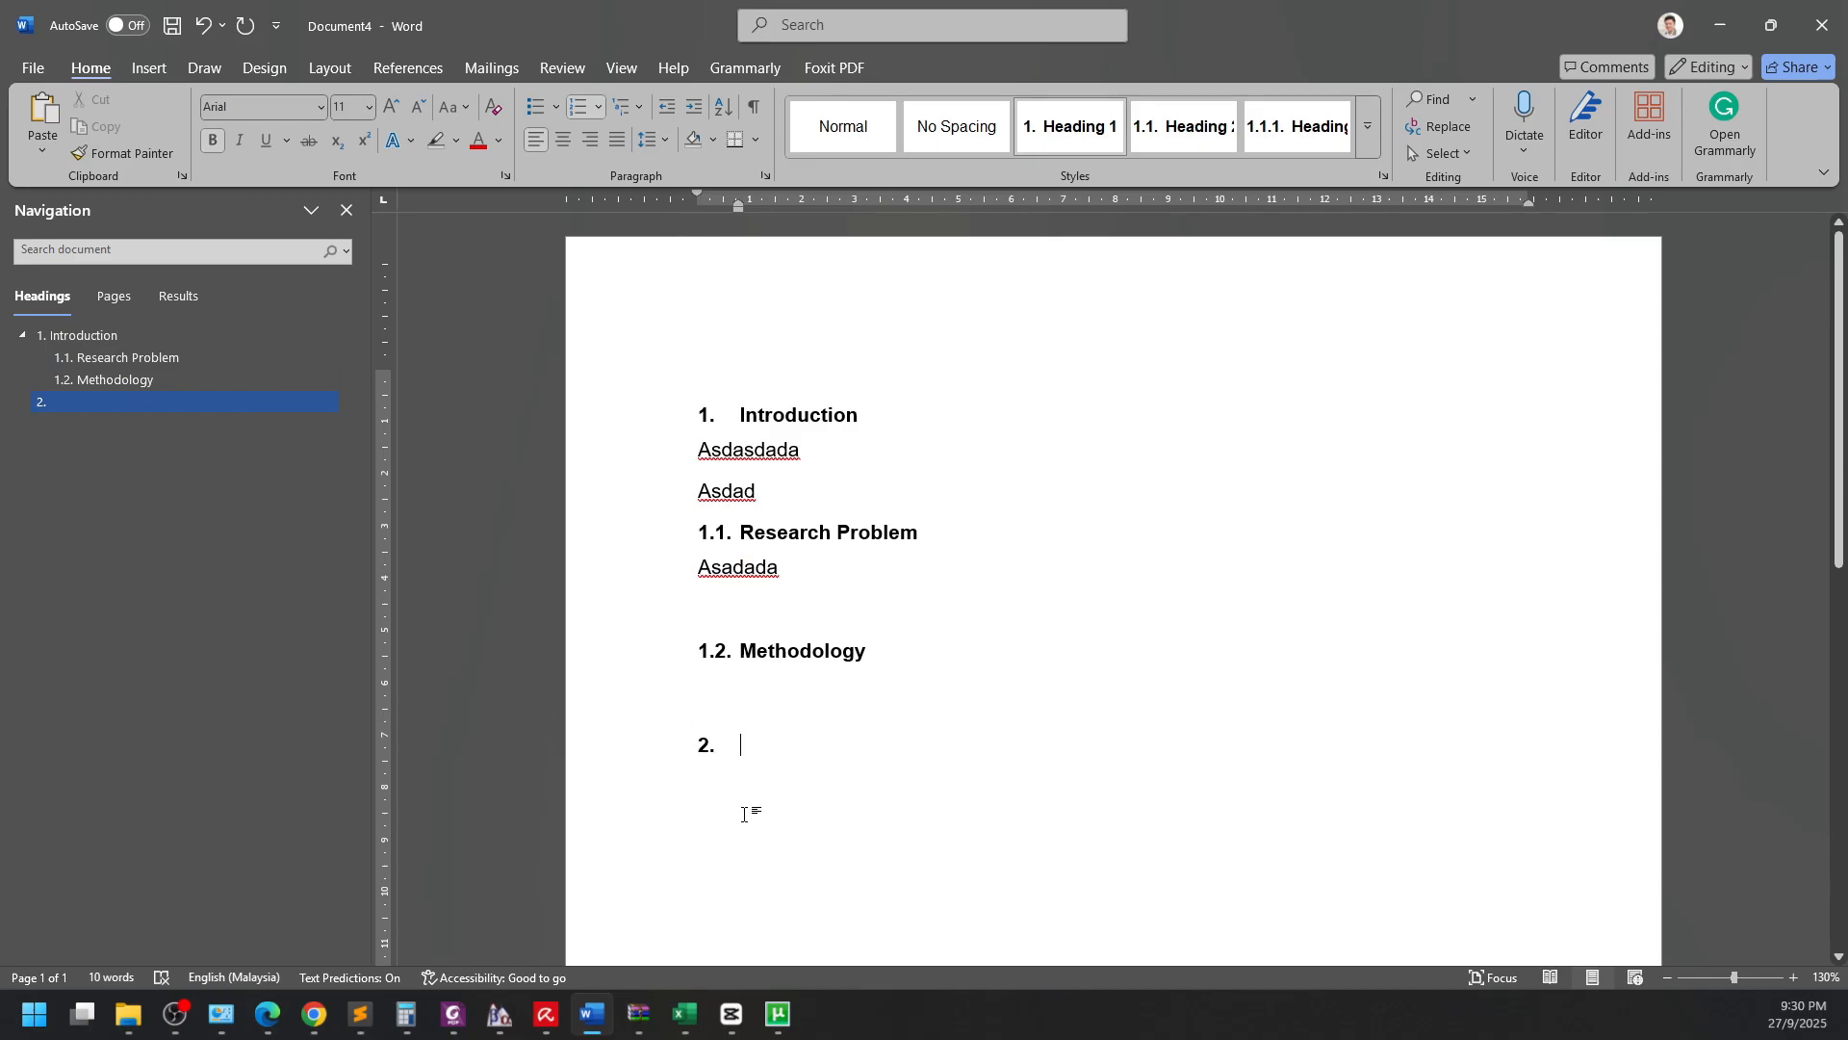
pyautogui.write('Literat')
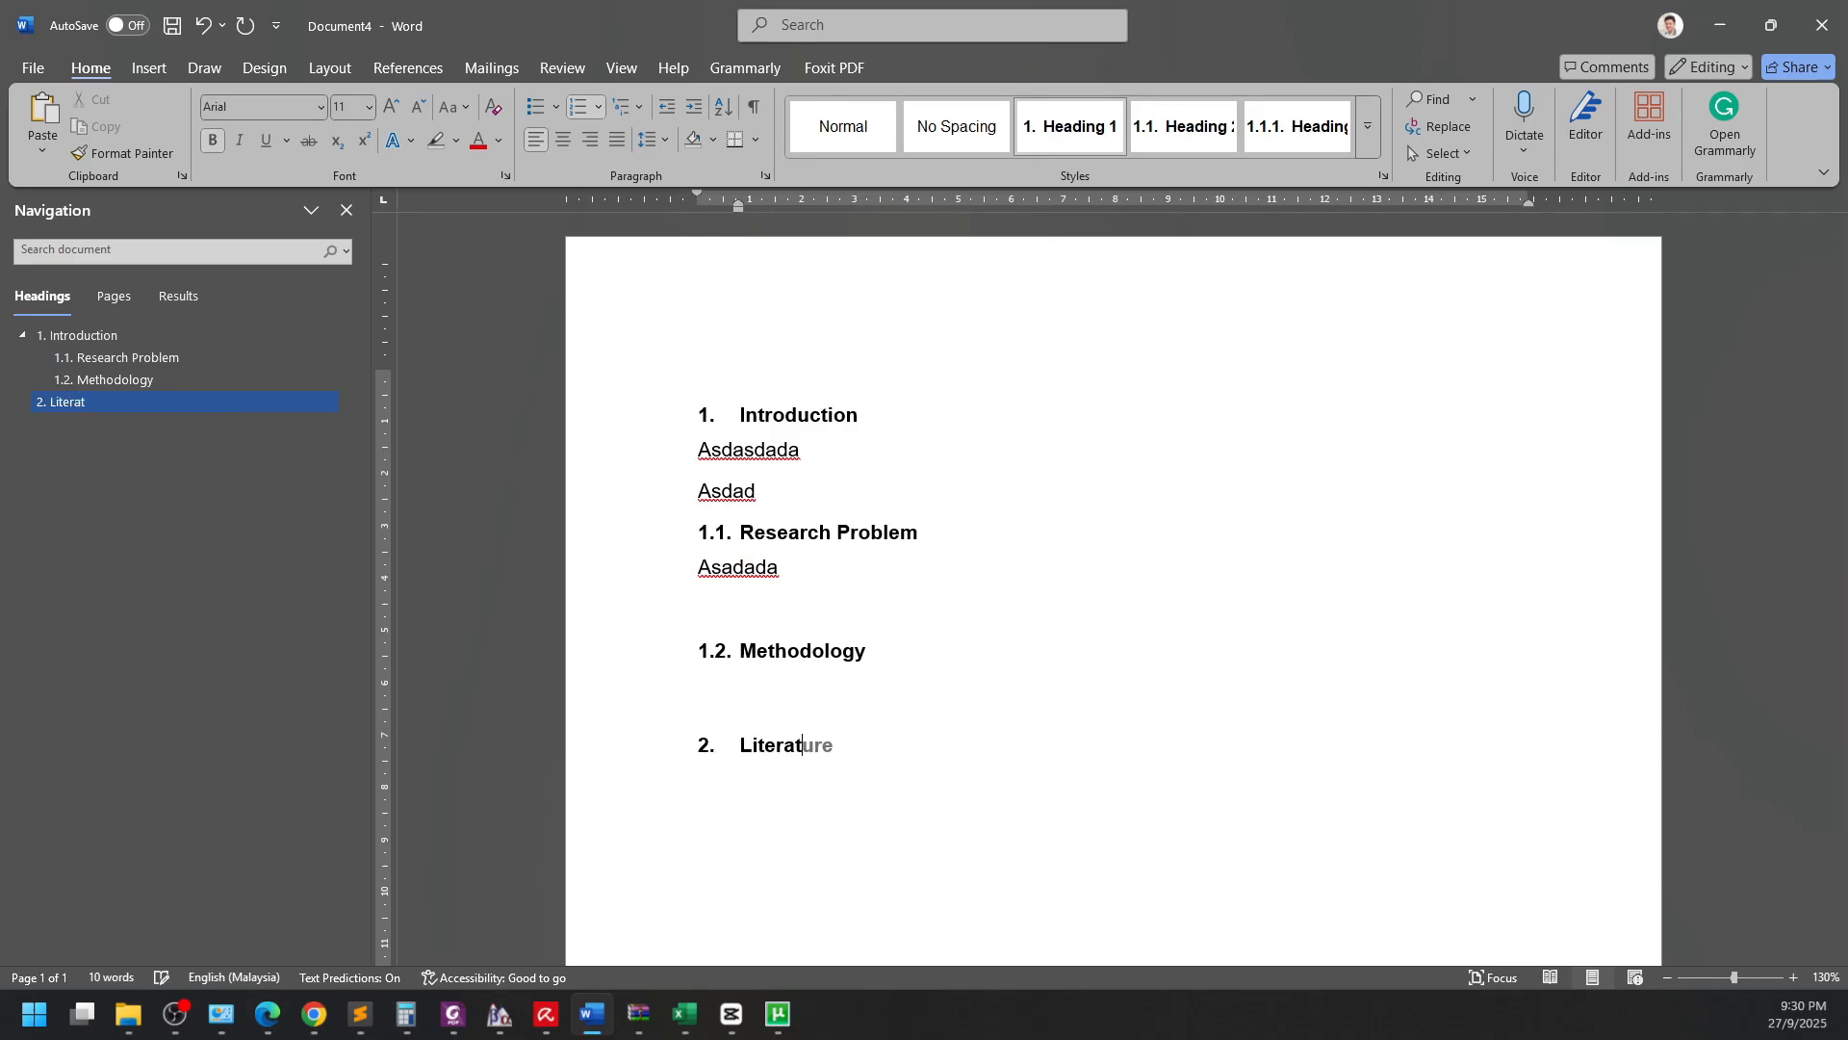
pyautogui.write('ure Review')
pyautogui.press('Return')
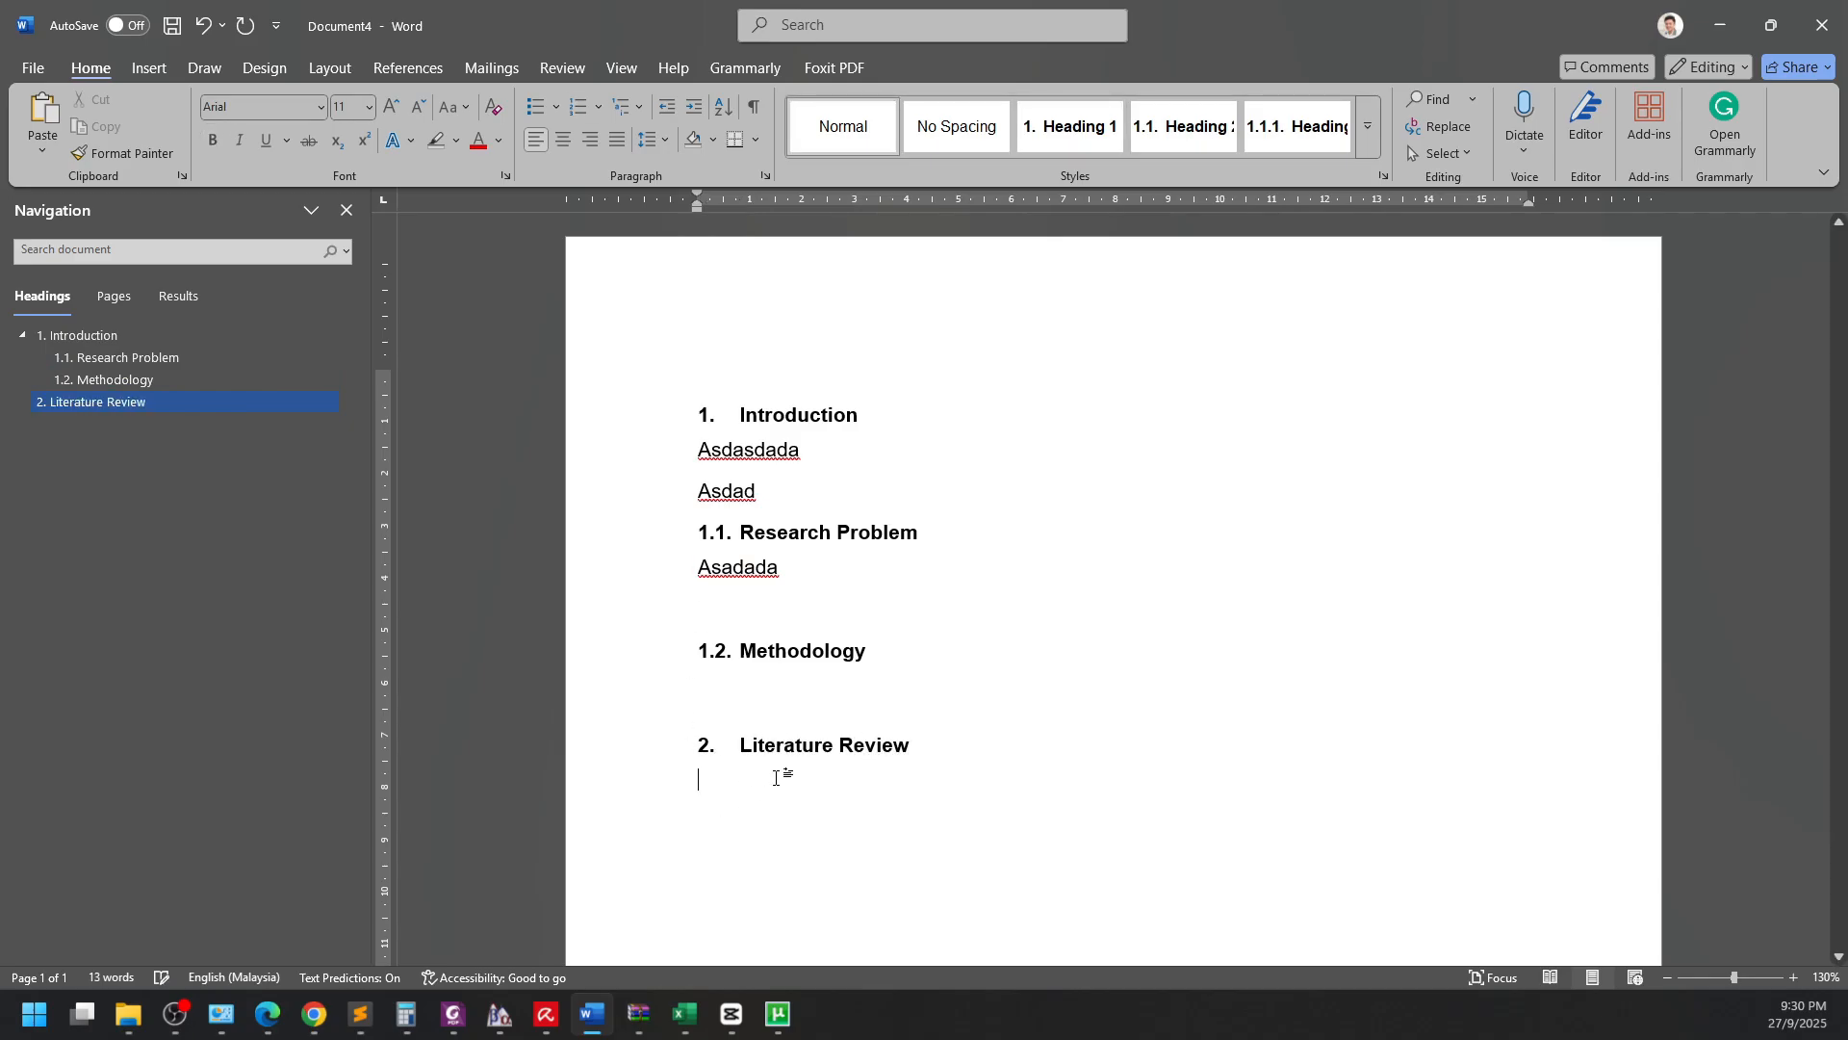
pyautogui.write('asasda')
pyautogui.press('Return')
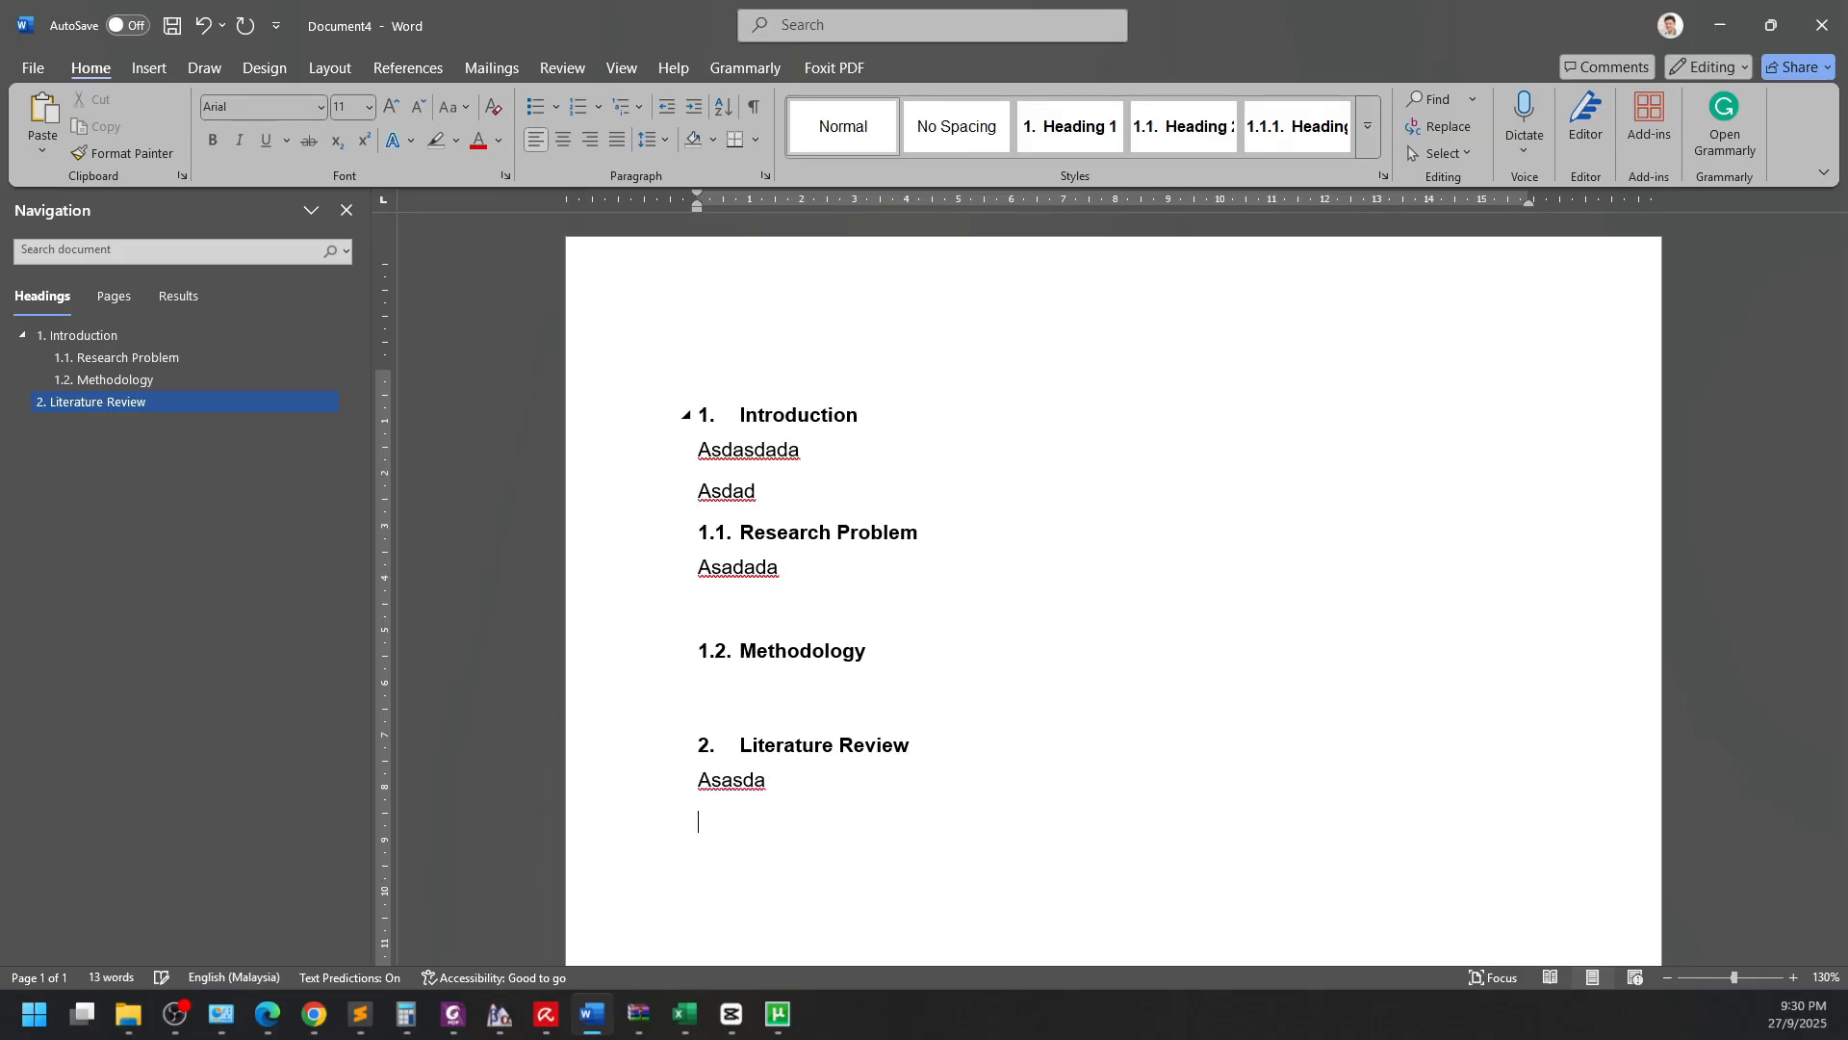
# Add Heading 2 subheadings 'Existing Studies' and 'Research Gap'.
pyautogui.click(1183, 126)
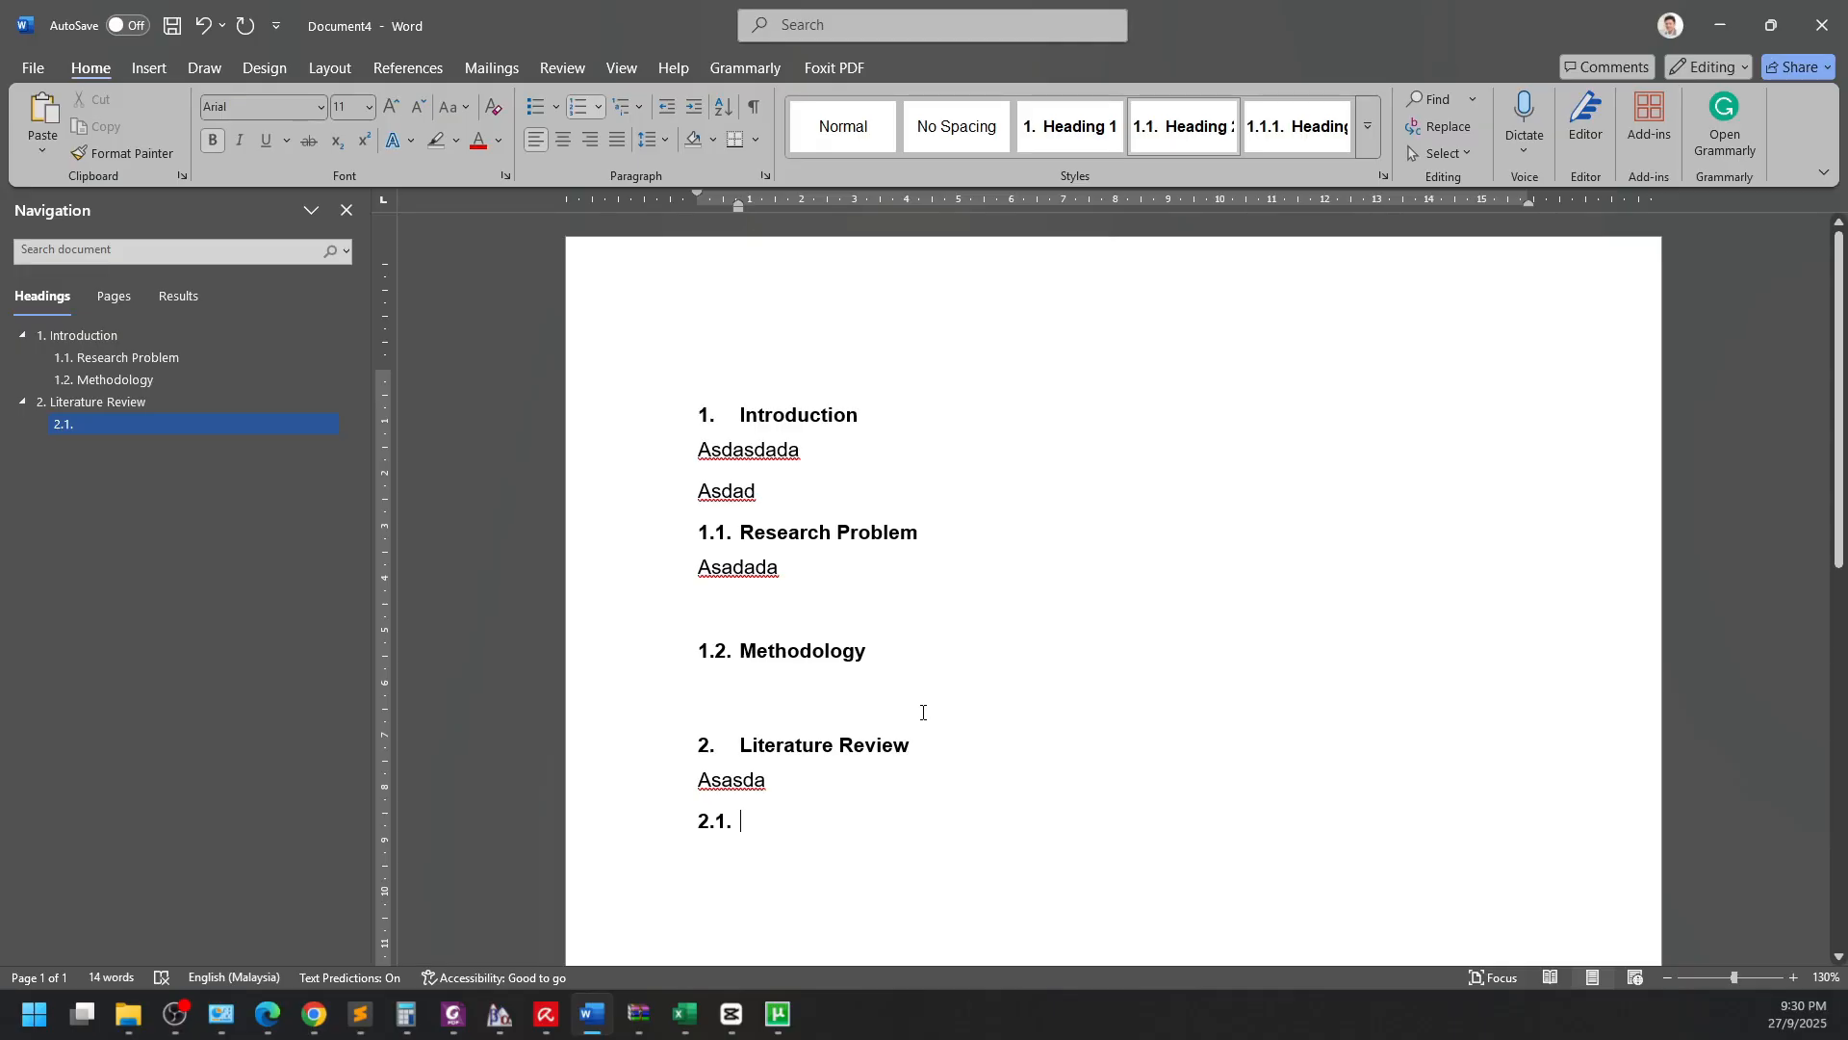
pyautogui.write('Existing Studi')
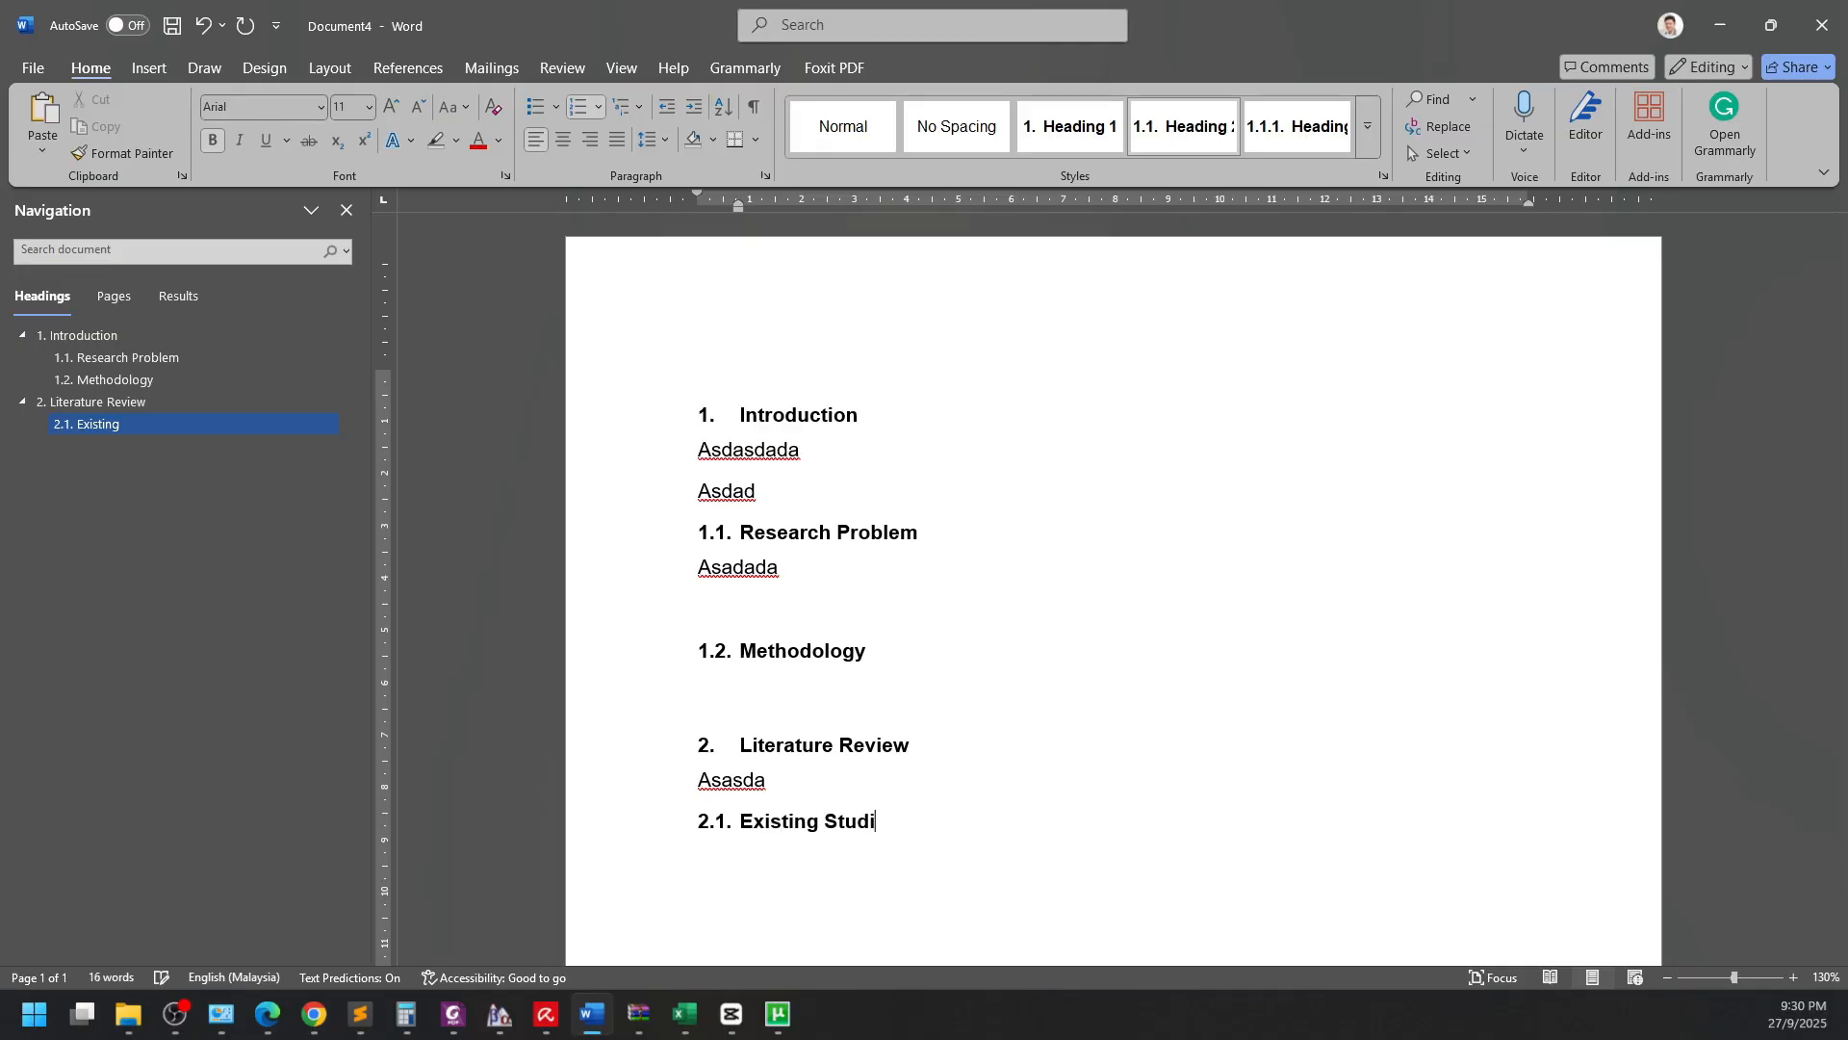
pyautogui.write('es')
pyautogui.press('Return')
pyautogui.click(1186, 134)
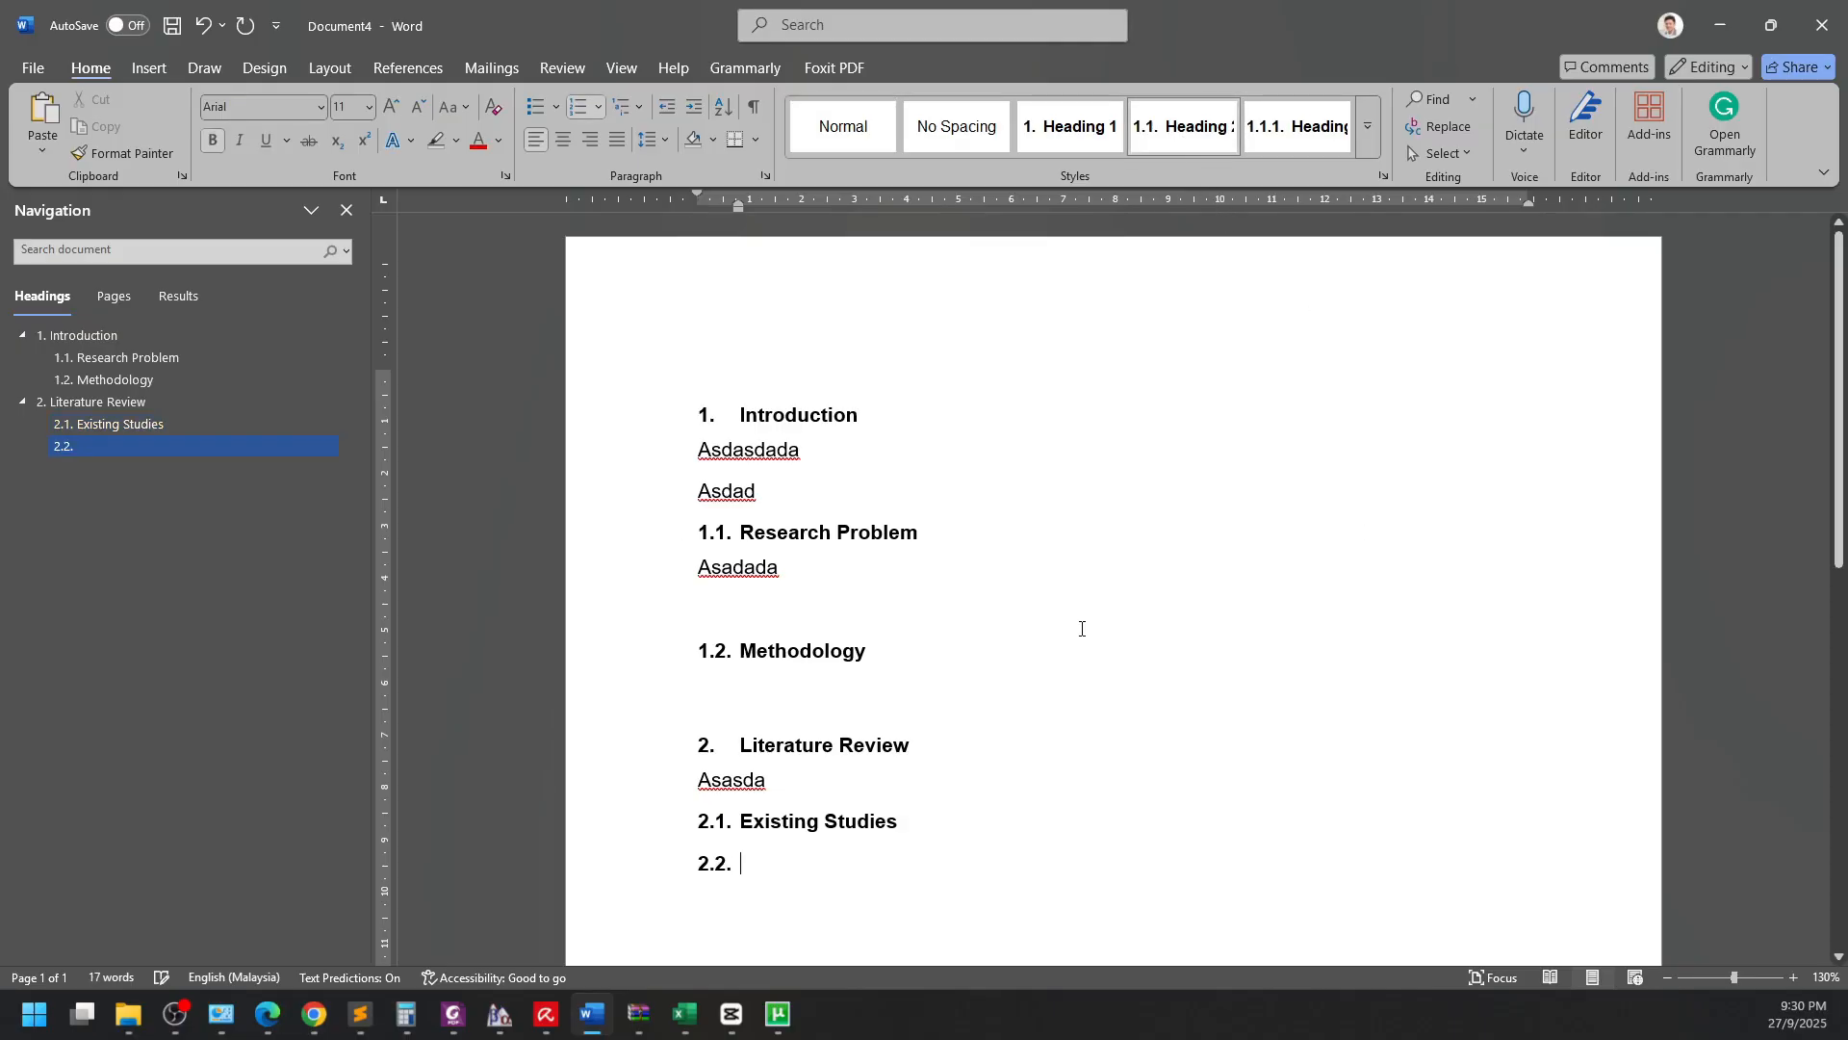
pyautogui.write('Research Gap')
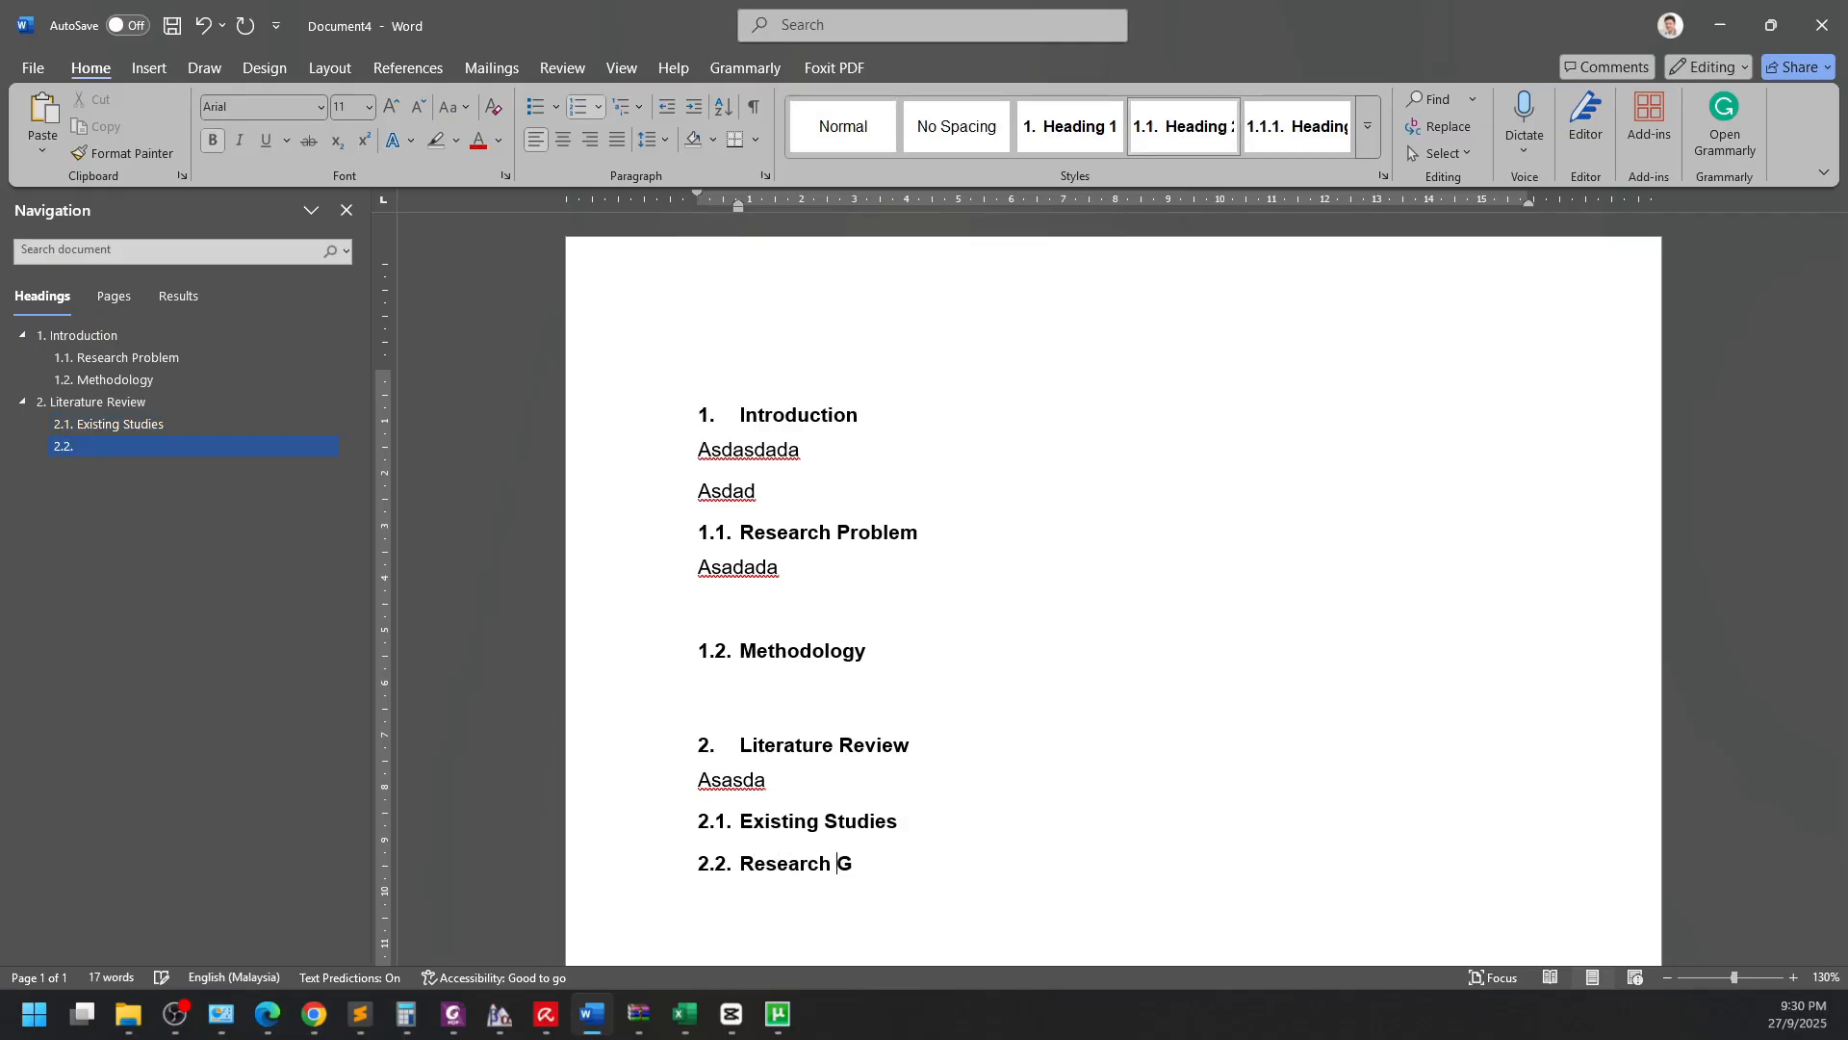
pyautogui.press('Return')
# Add Heading 3 subheadings 'Studies on Asian Economics' and 'Something Else'.
pyautogui.scroll(-2, 1092, 631)
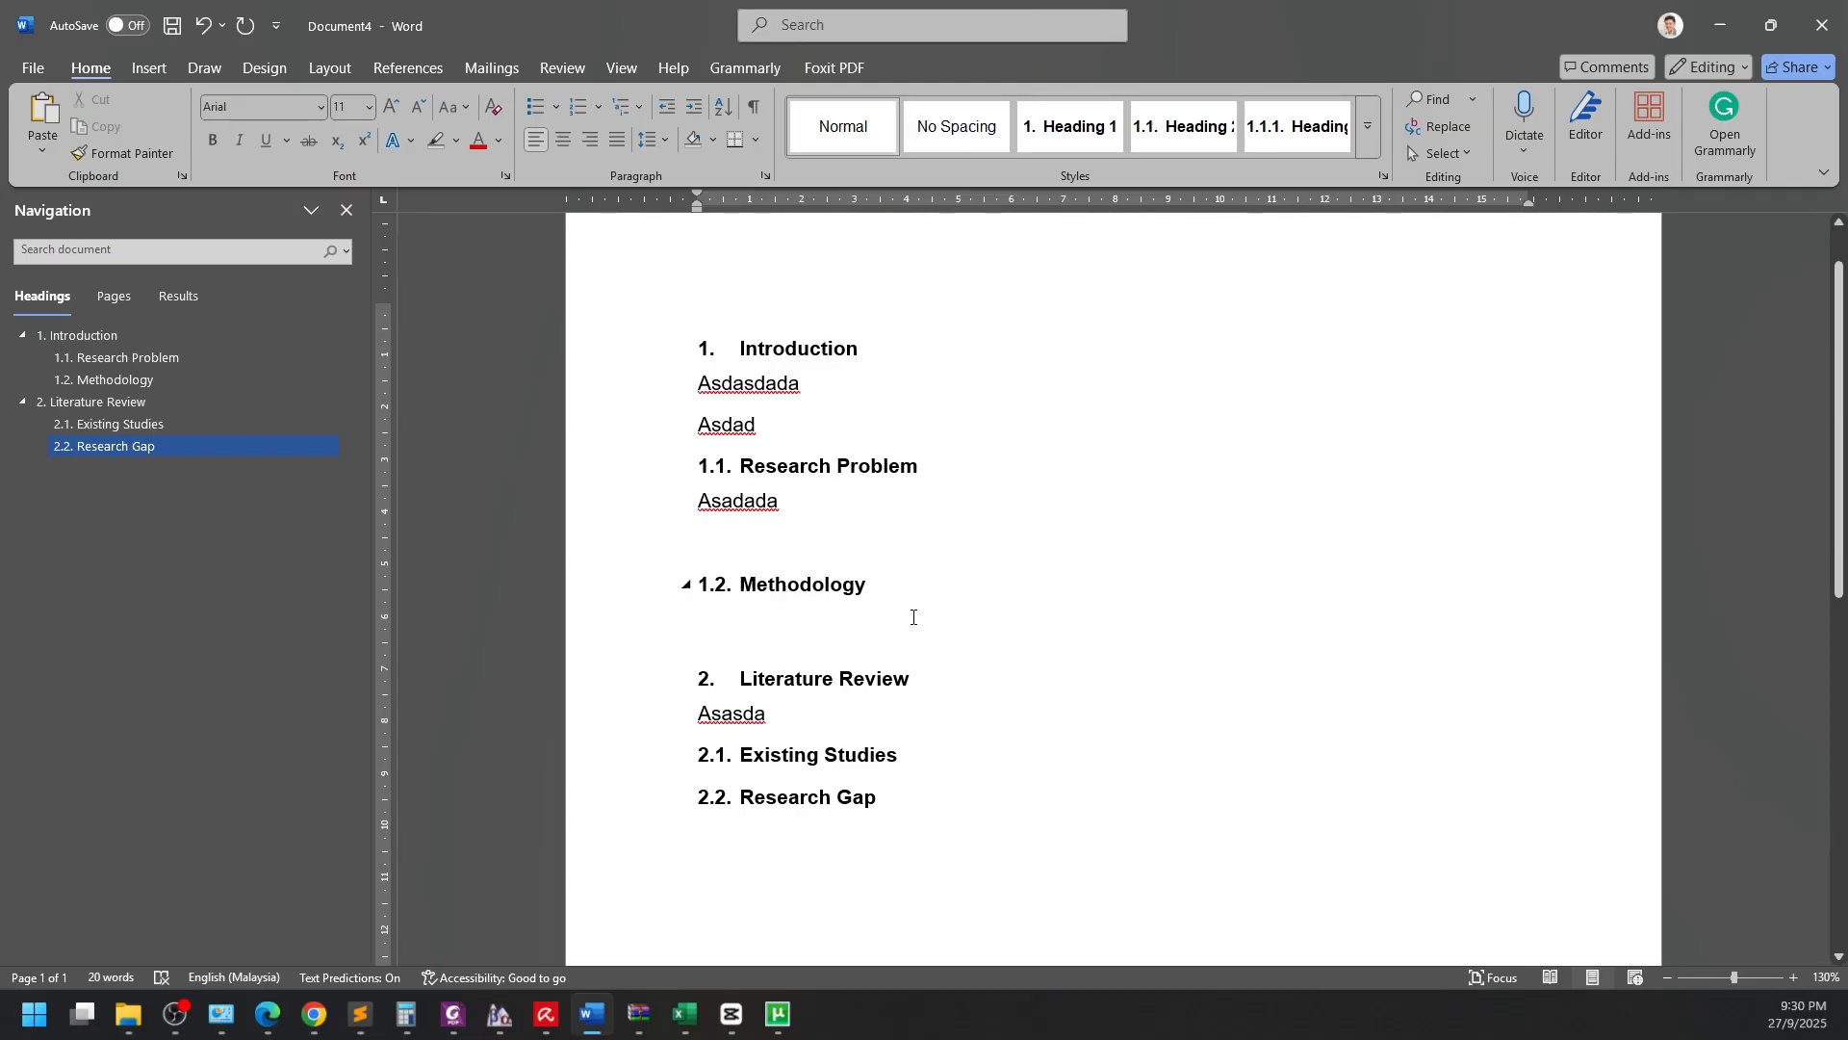
pyautogui.click(1298, 126)
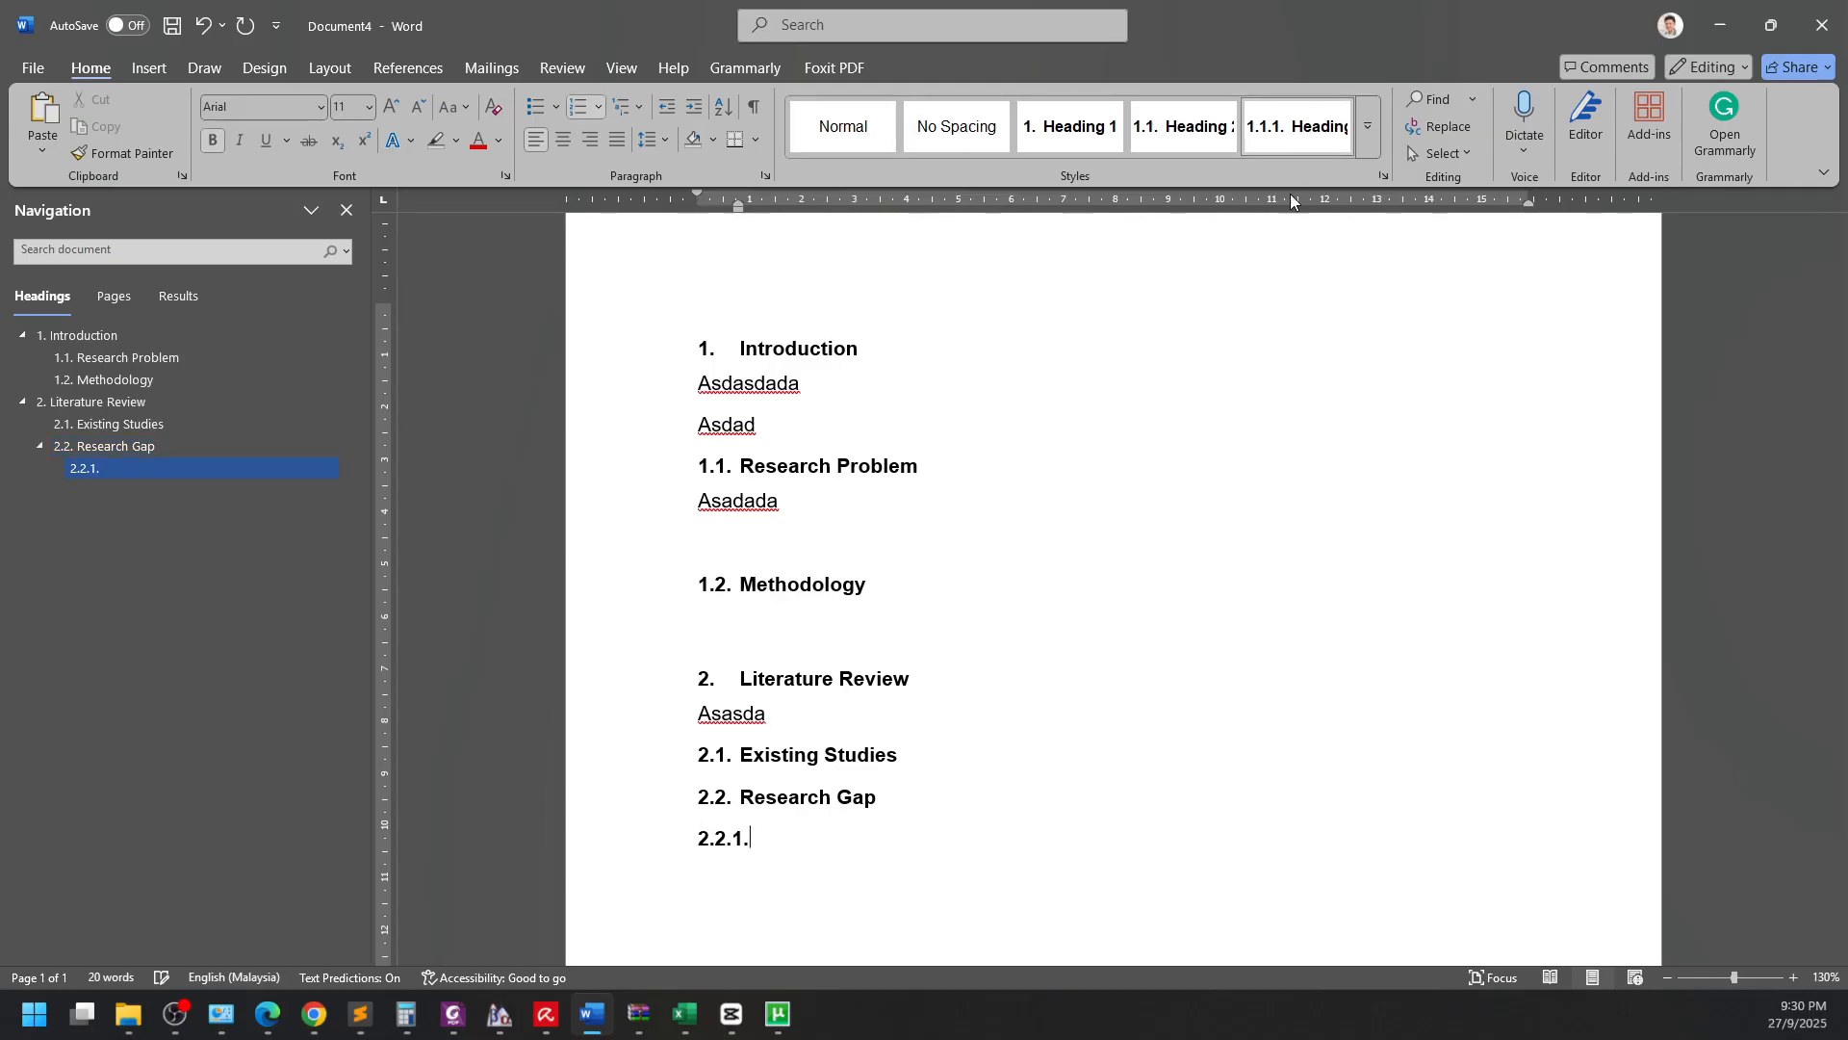
pyautogui.write('Studies on Asian Econ')
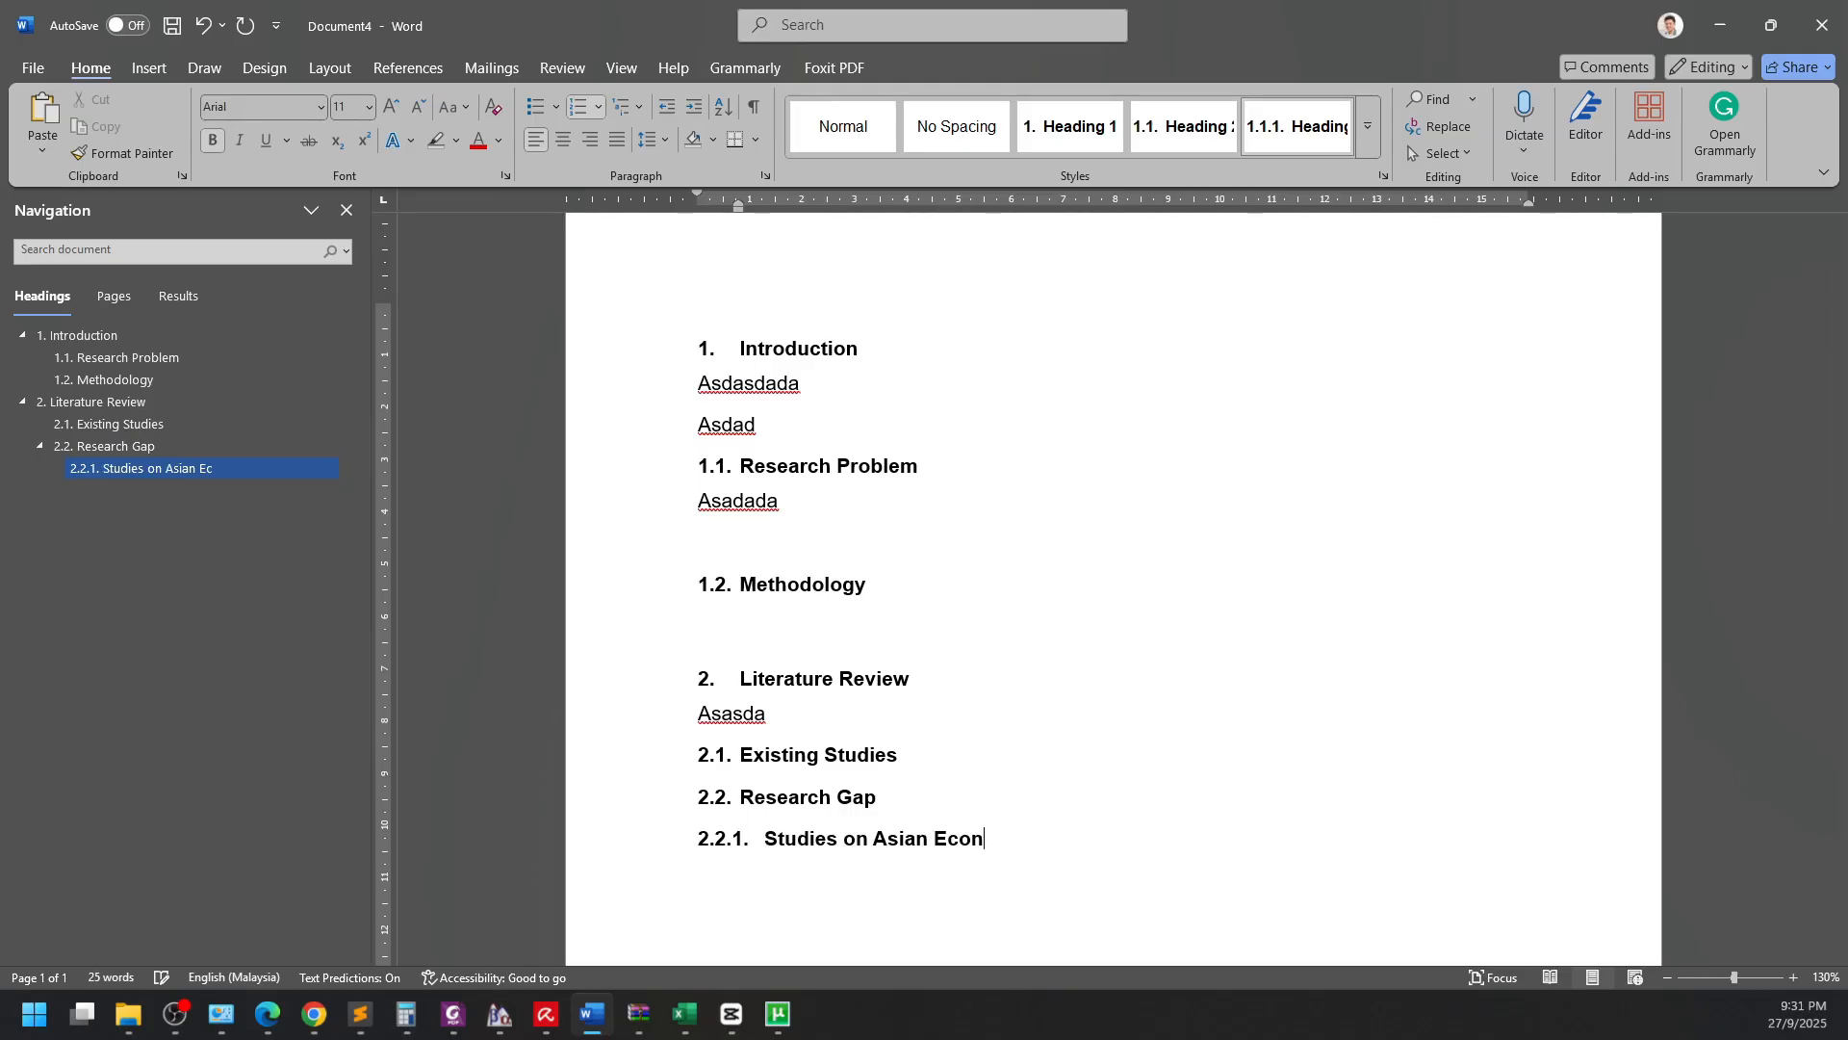
pyautogui.write('omics')
pyautogui.press('Return')
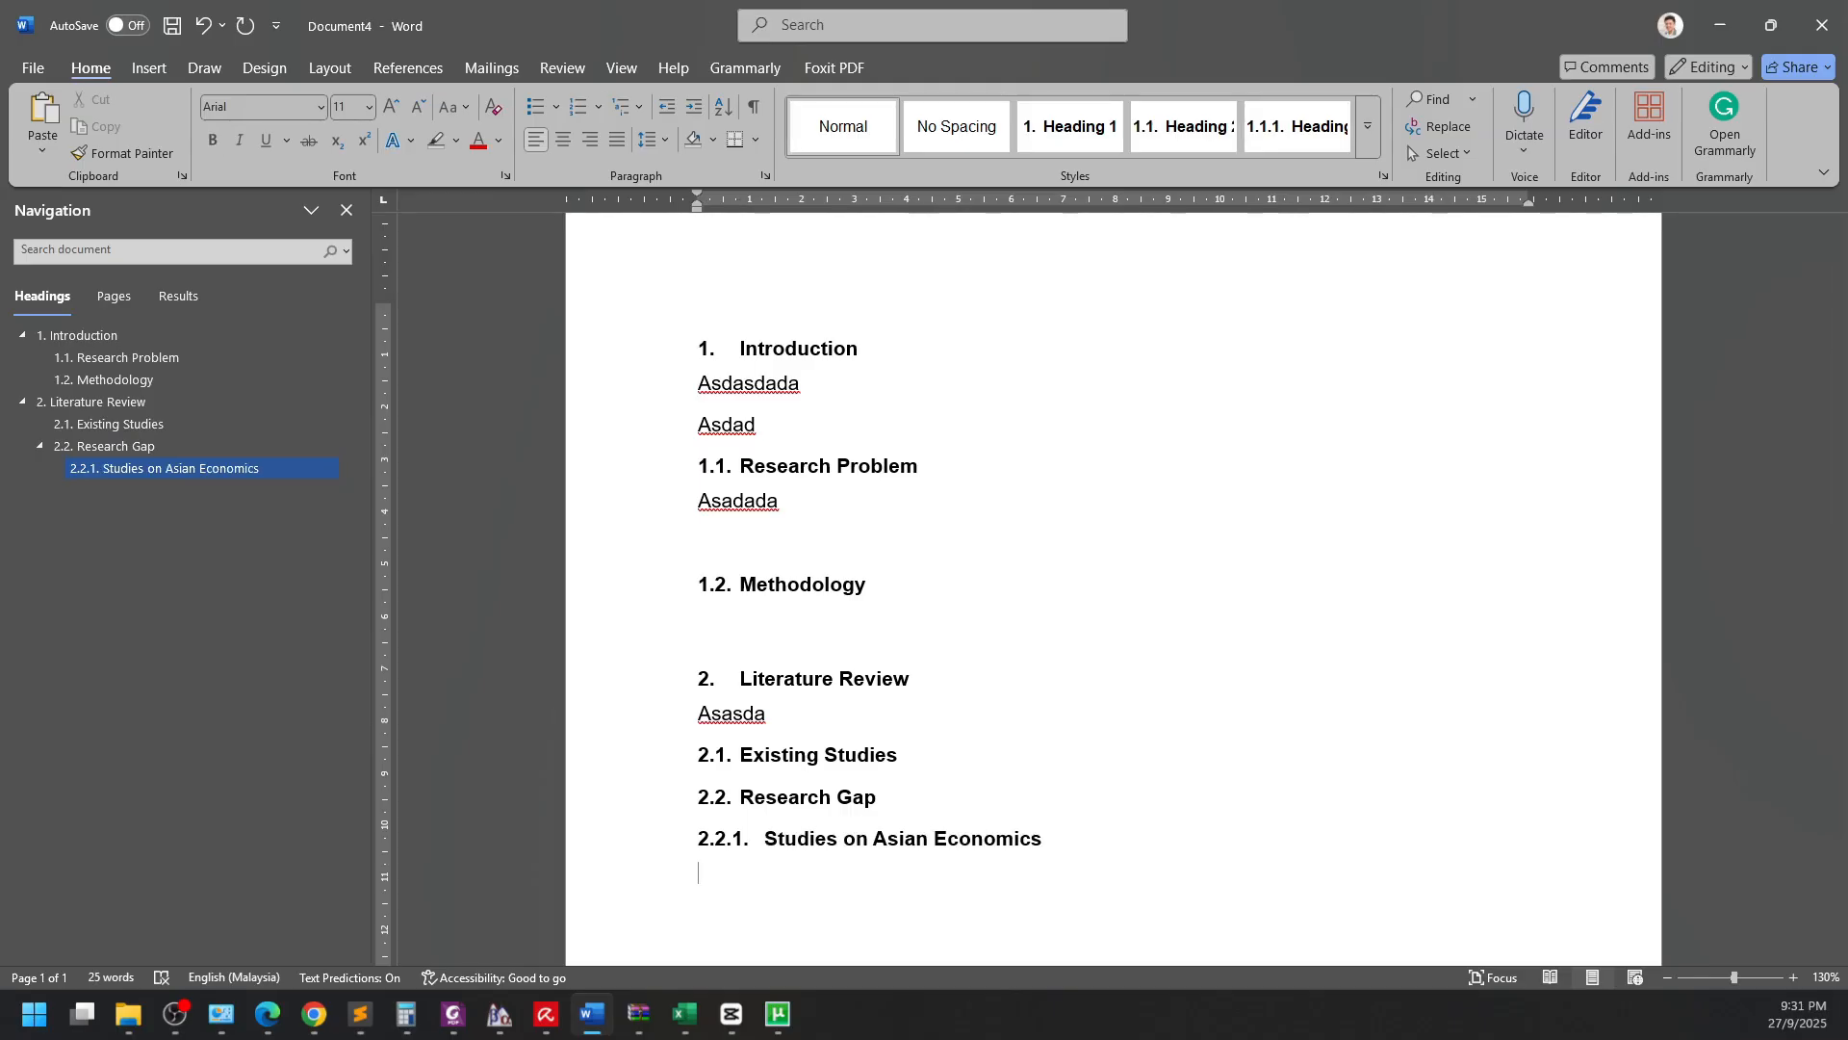
pyautogui.click(1298, 126)
pyautogui.write('Something Else')
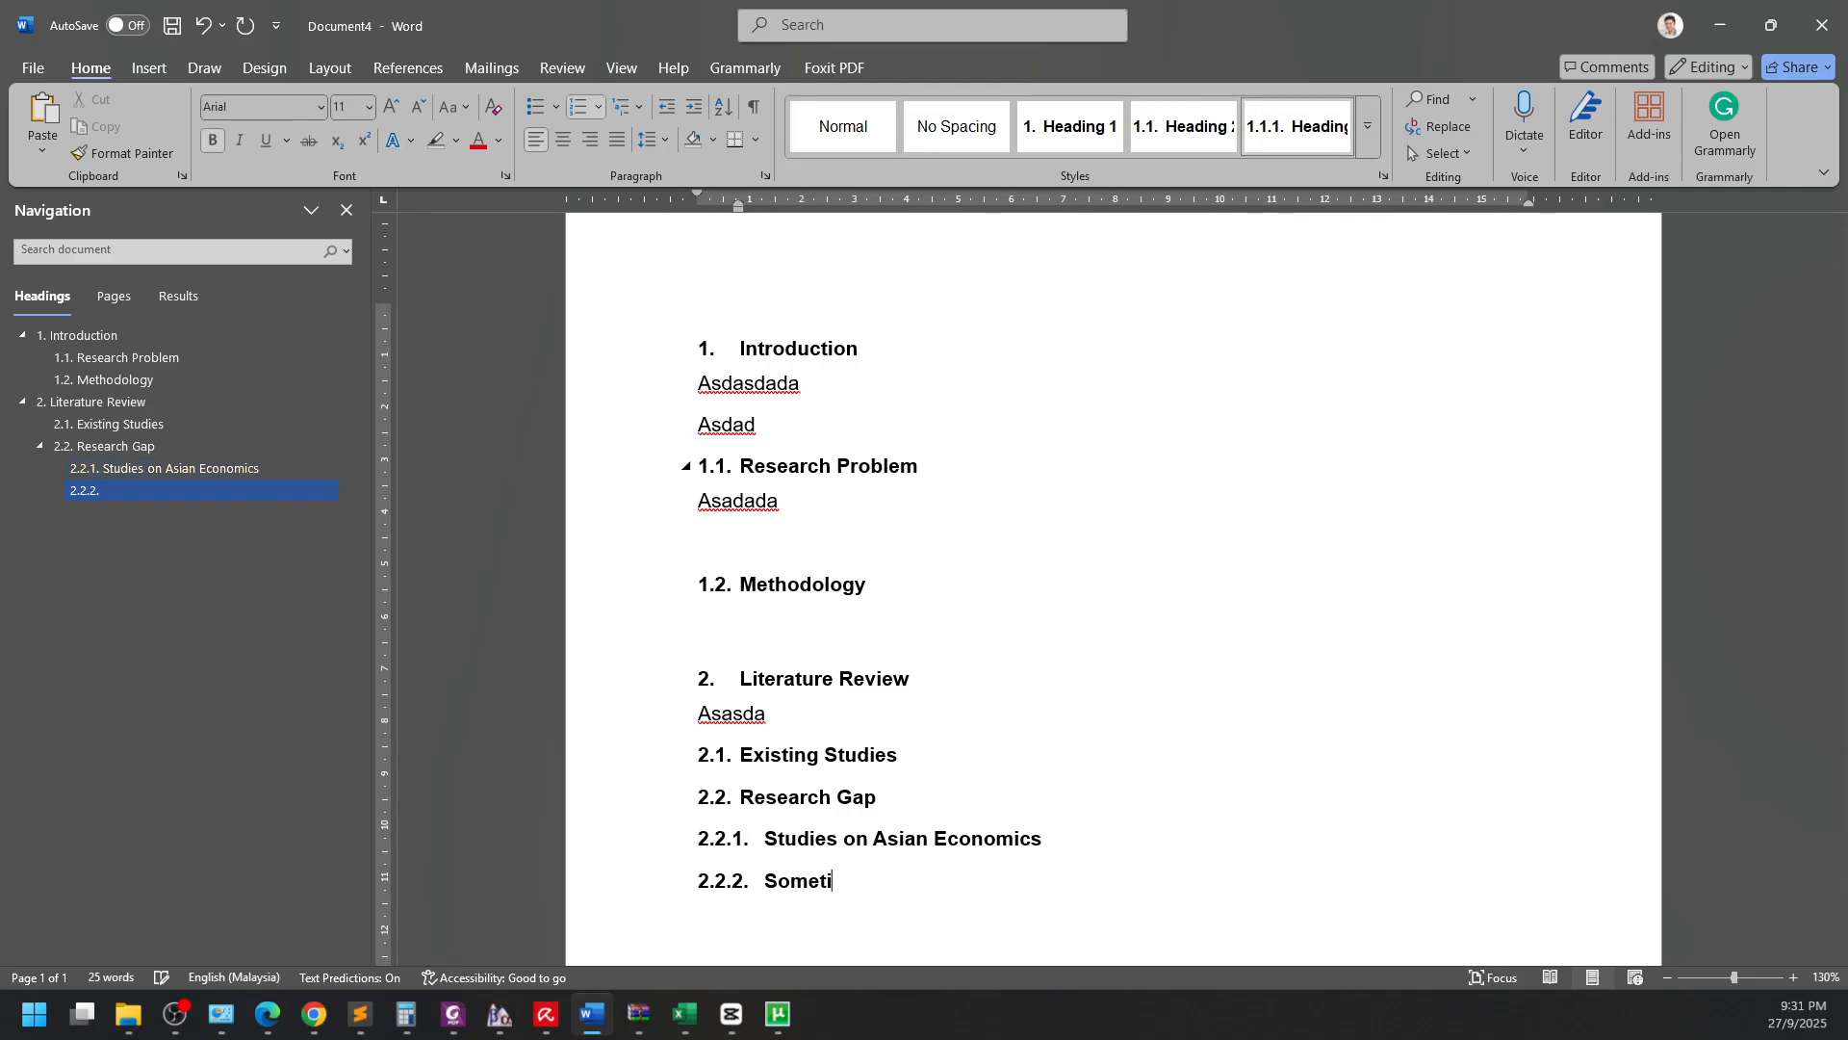
pyautogui.press('Return')
pyautogui.scroll(-1, 833, 455)
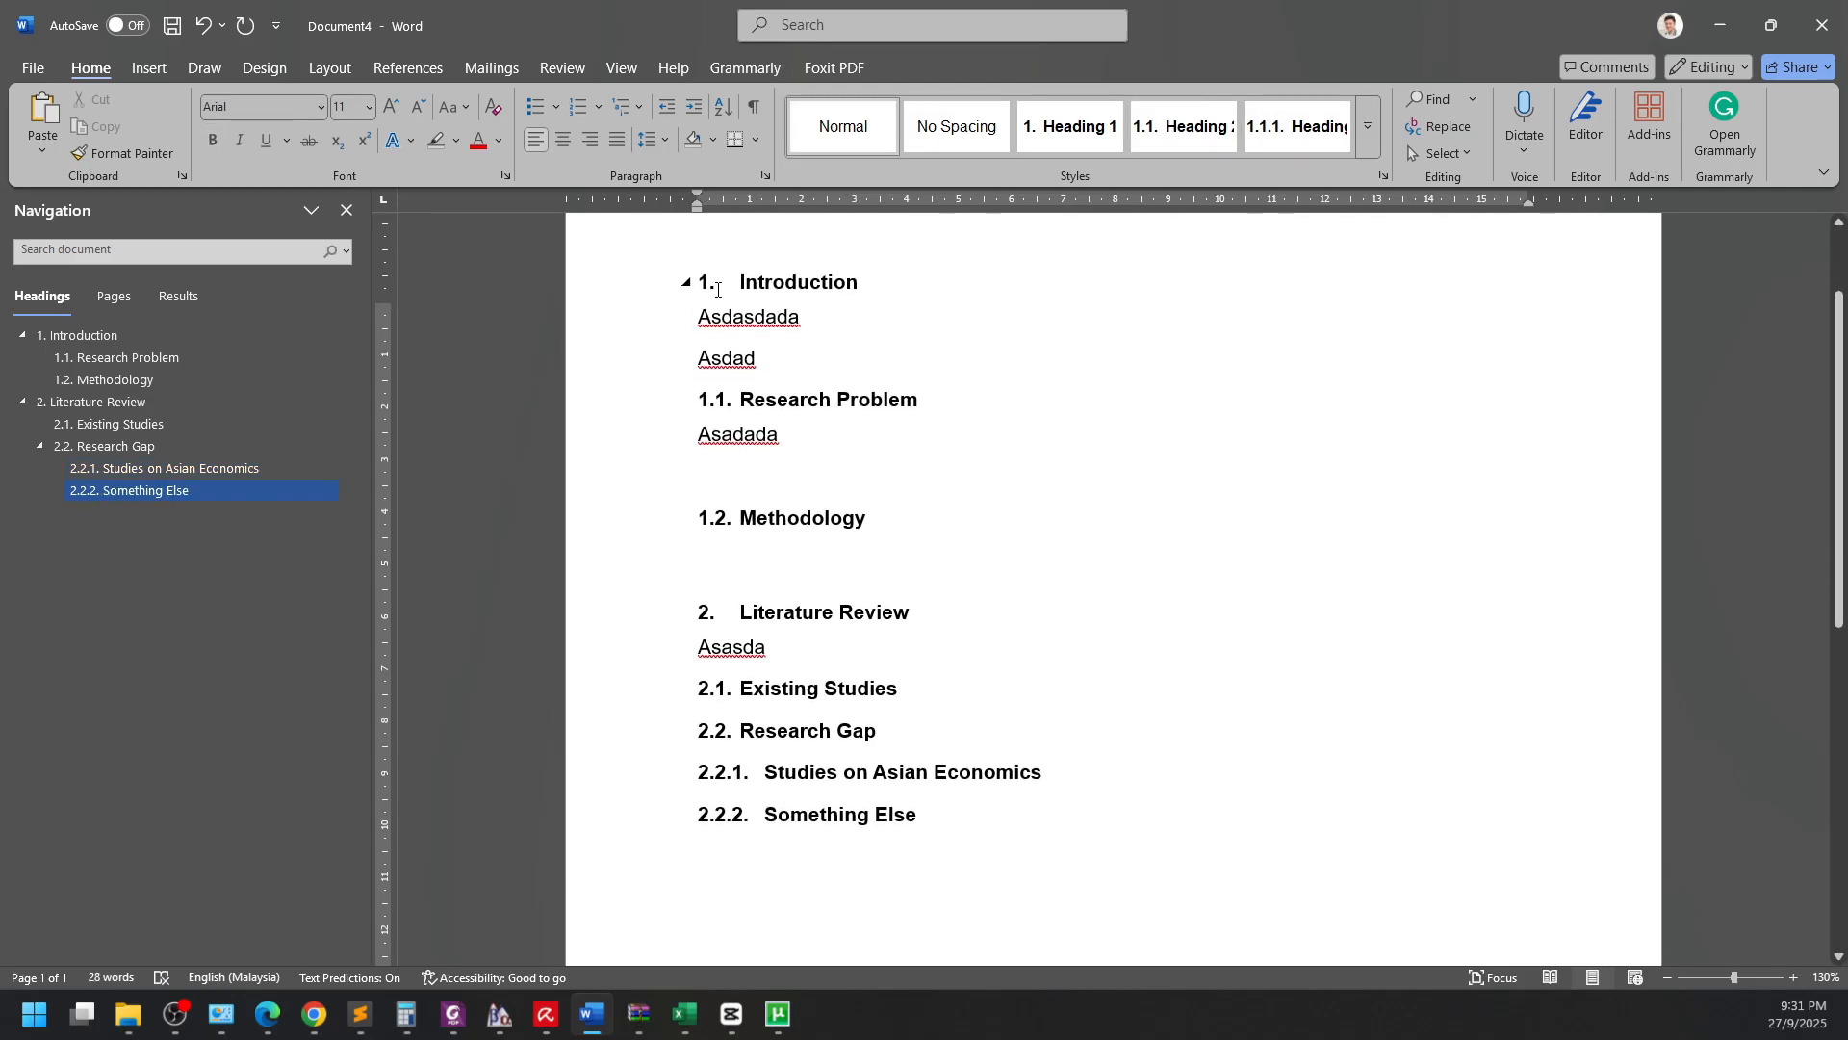
pyautogui.hotkey('ctrl', 'Home')
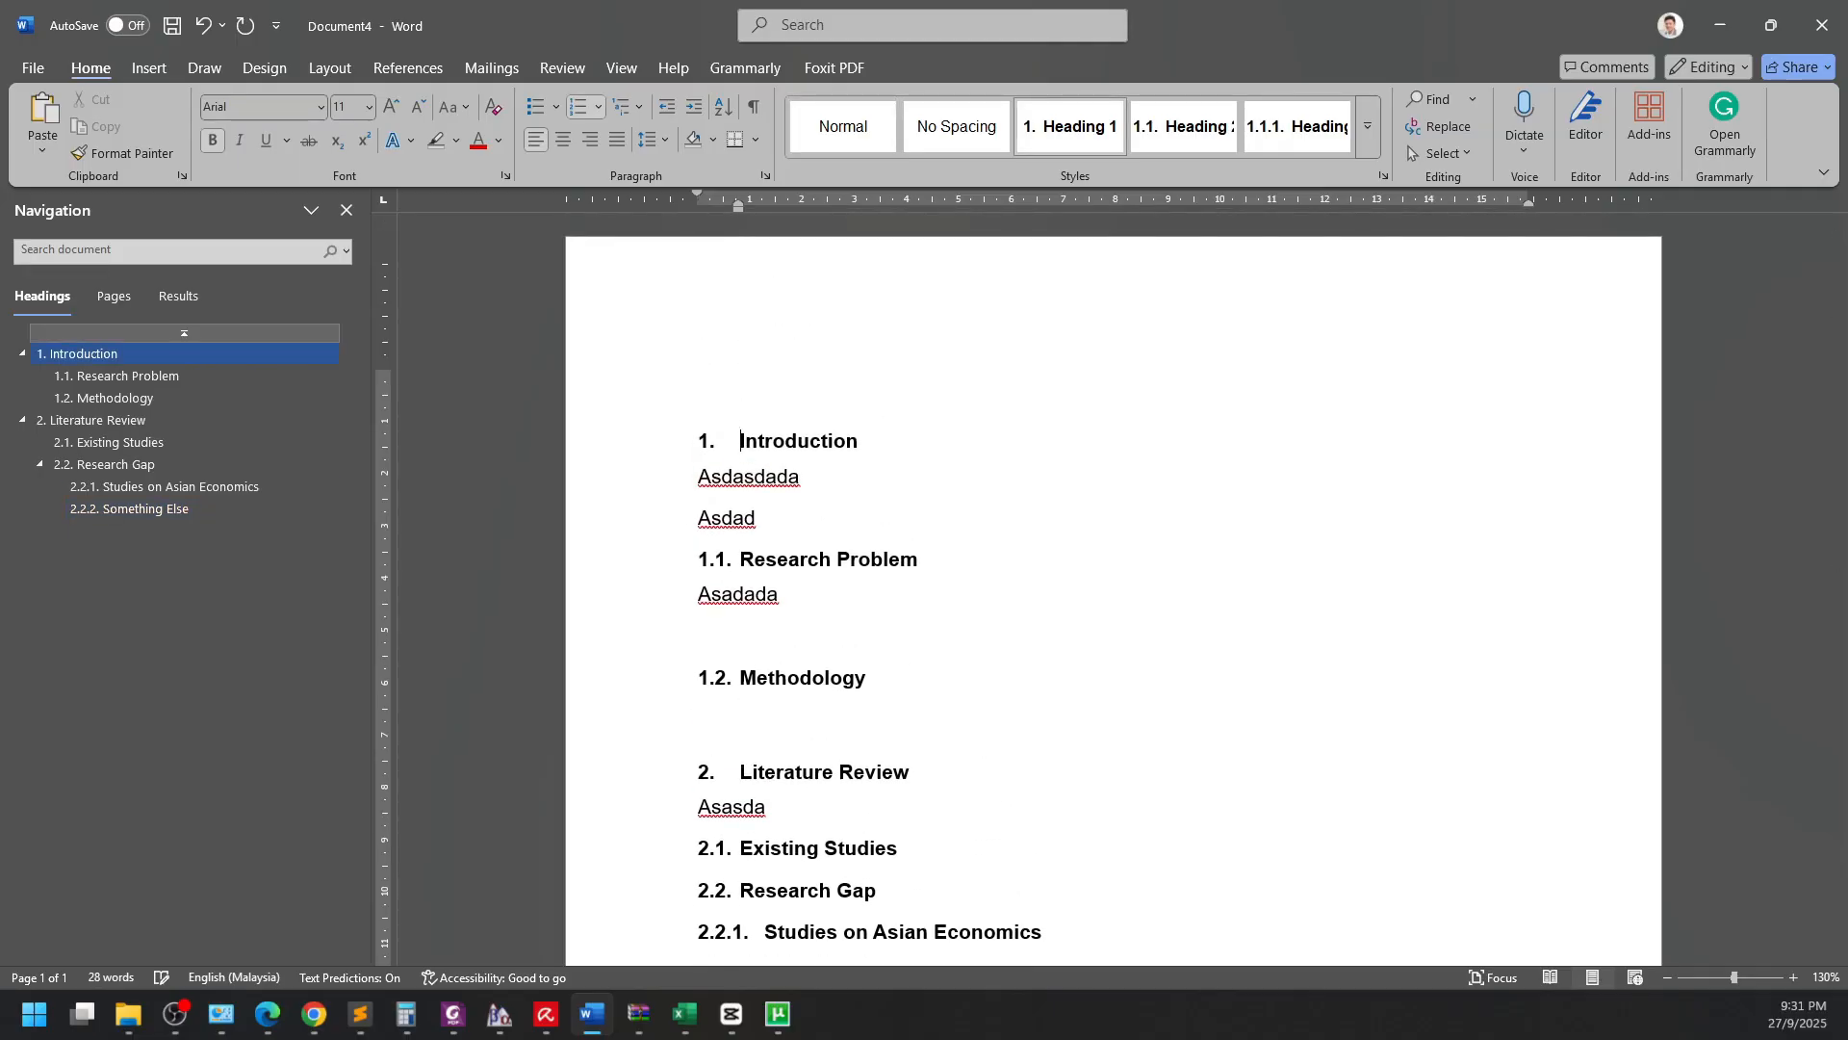
# Insert Automatic Table 1 from References > Table of Contents in an empty paragraph at the top.
pyautogui.press('Up')
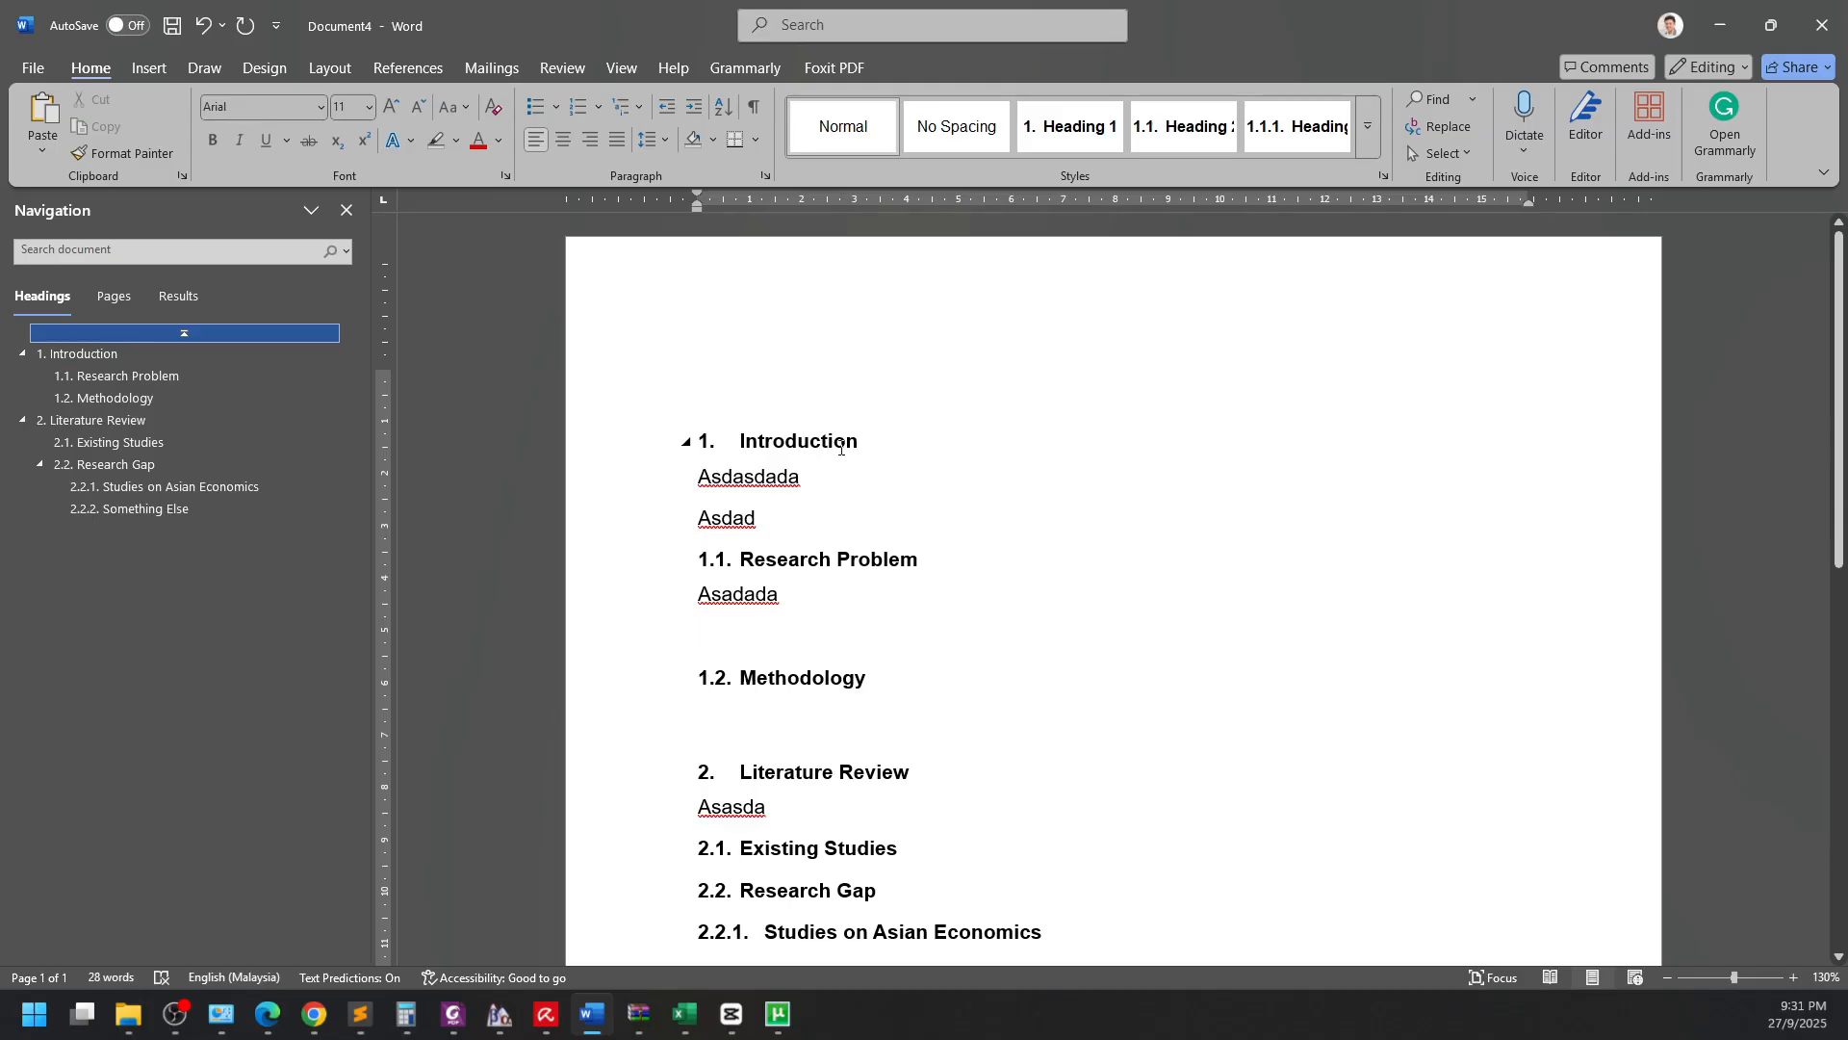
pyautogui.hotkey('ctrl', 'End')
pyautogui.hotkey('ctrl', 'Home')
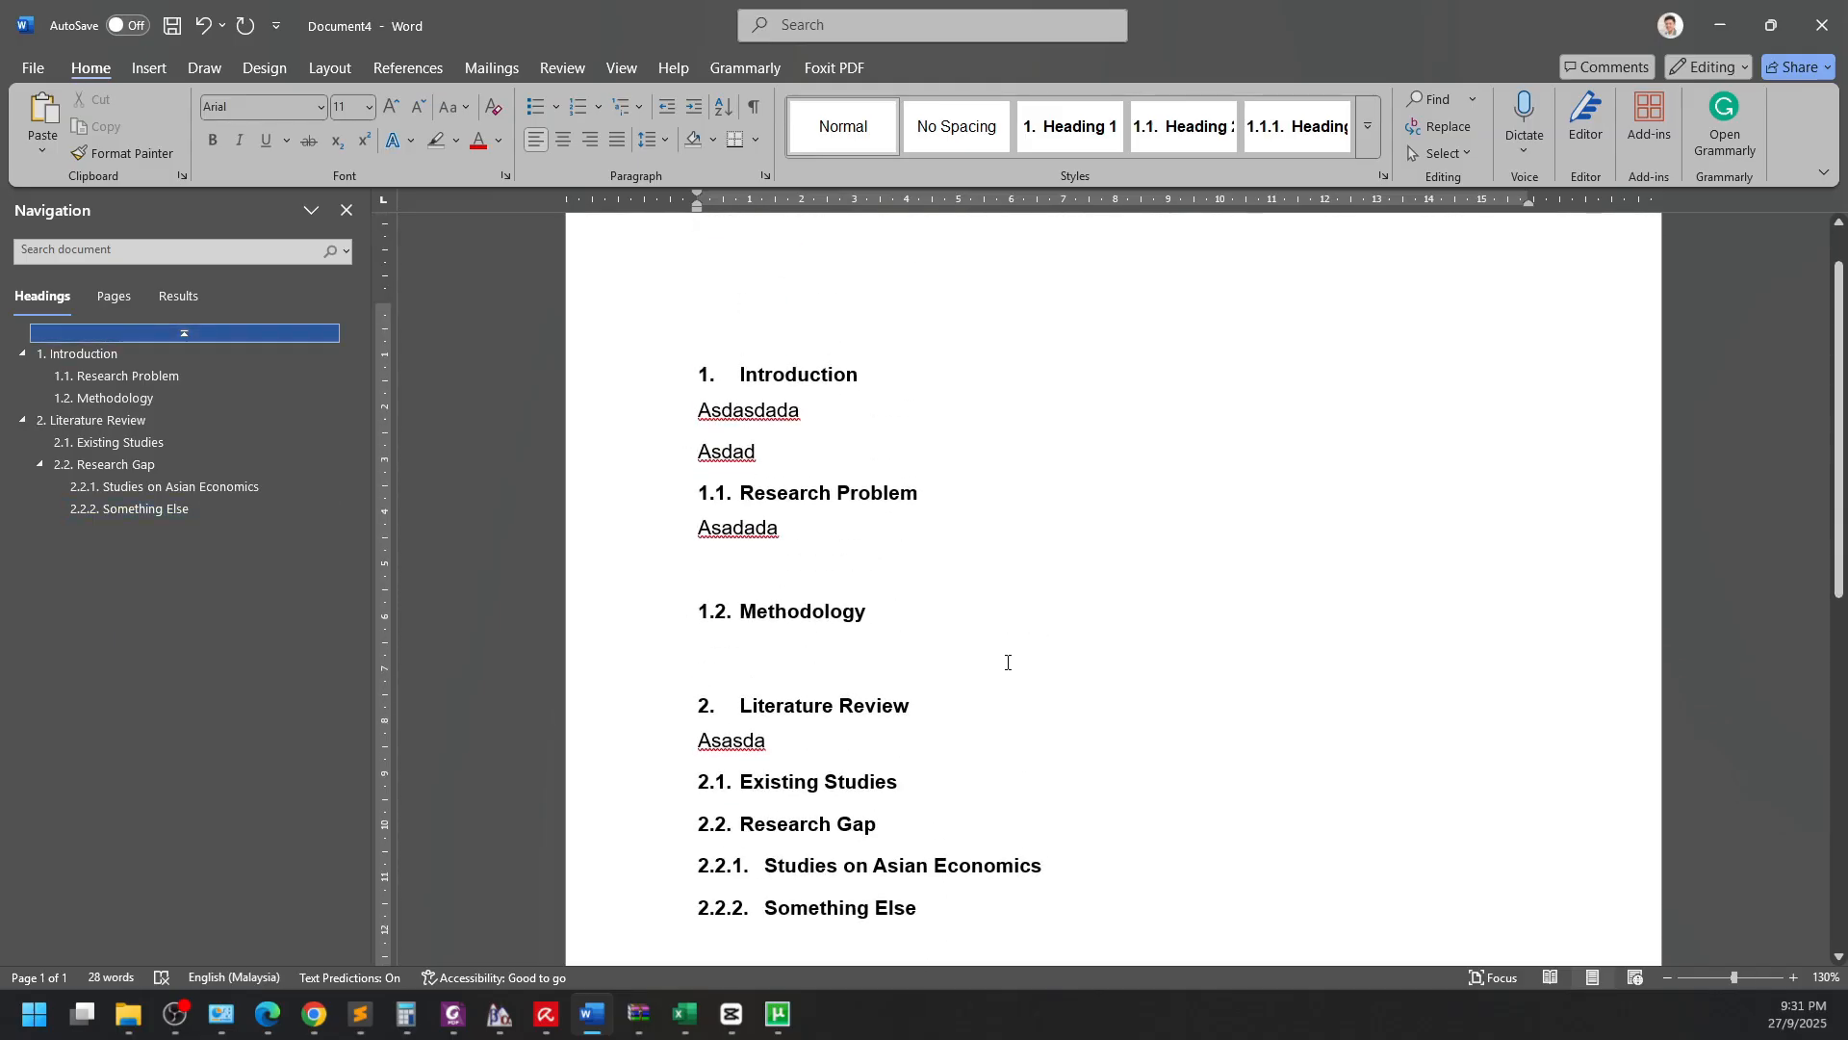
pyautogui.click(374, 75)
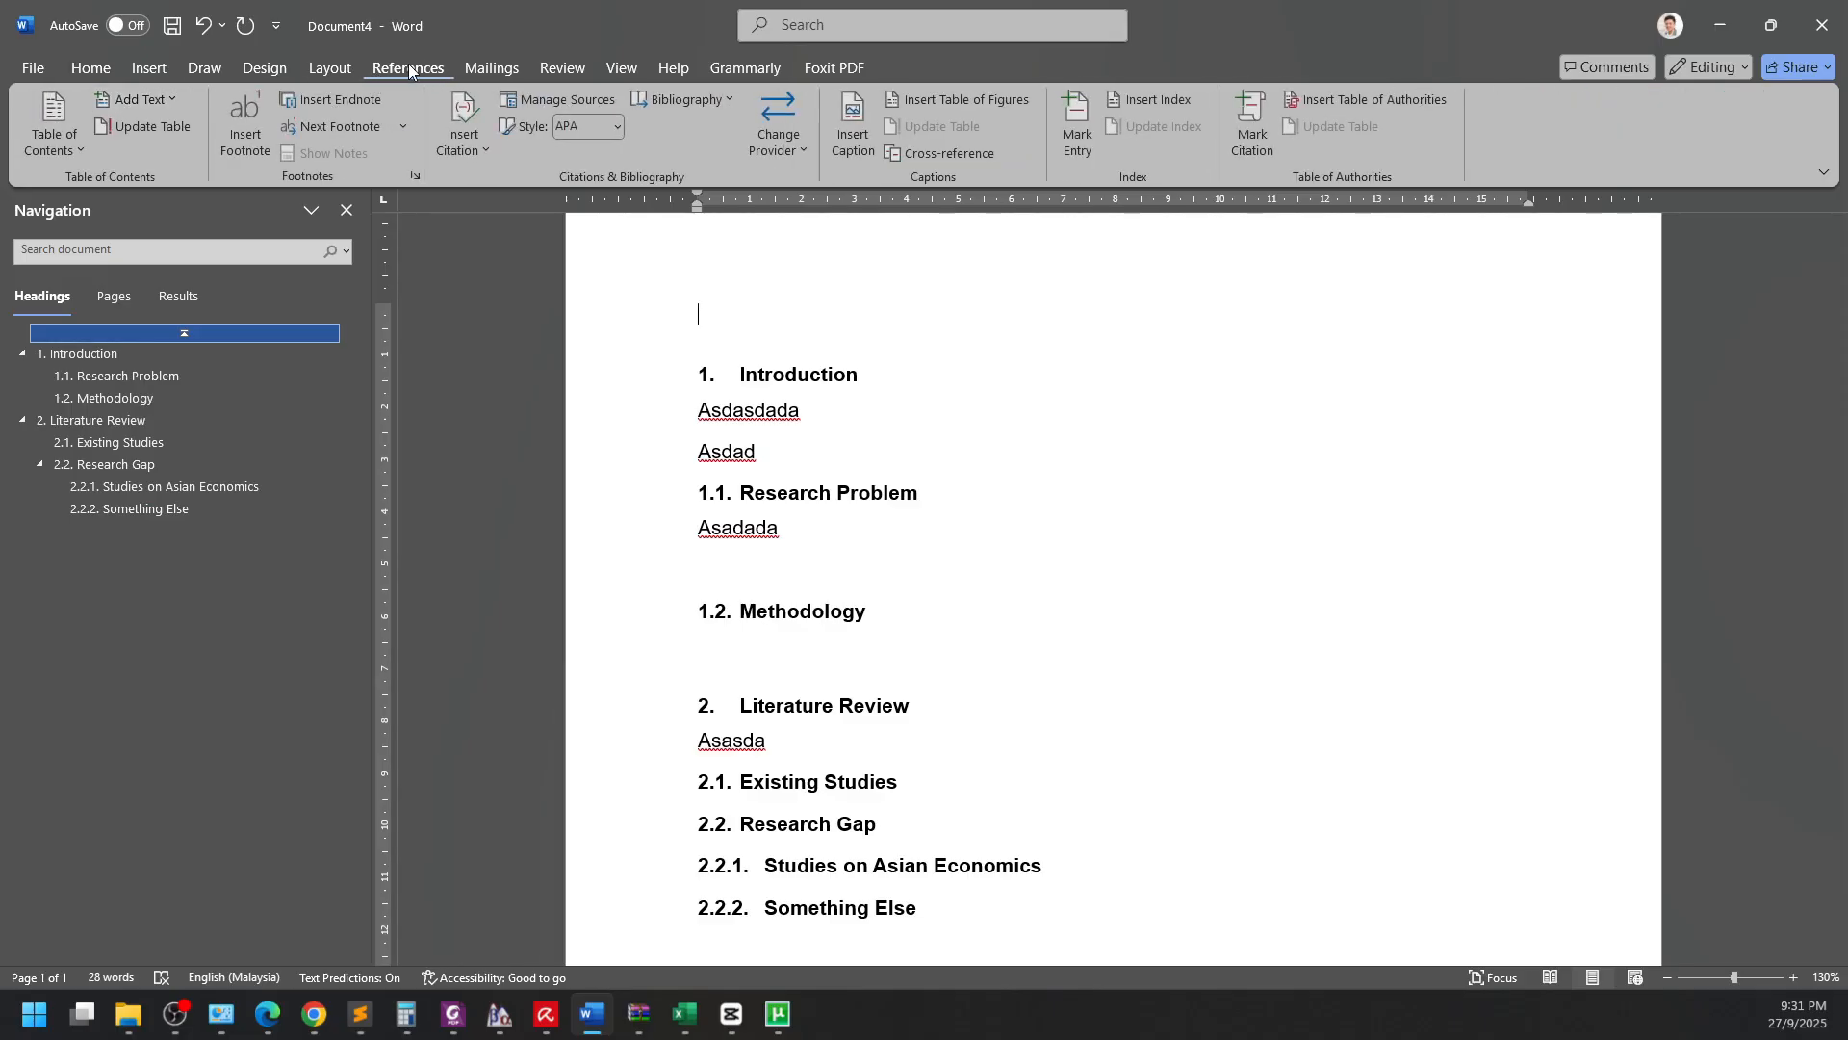
pyautogui.click(48, 150)
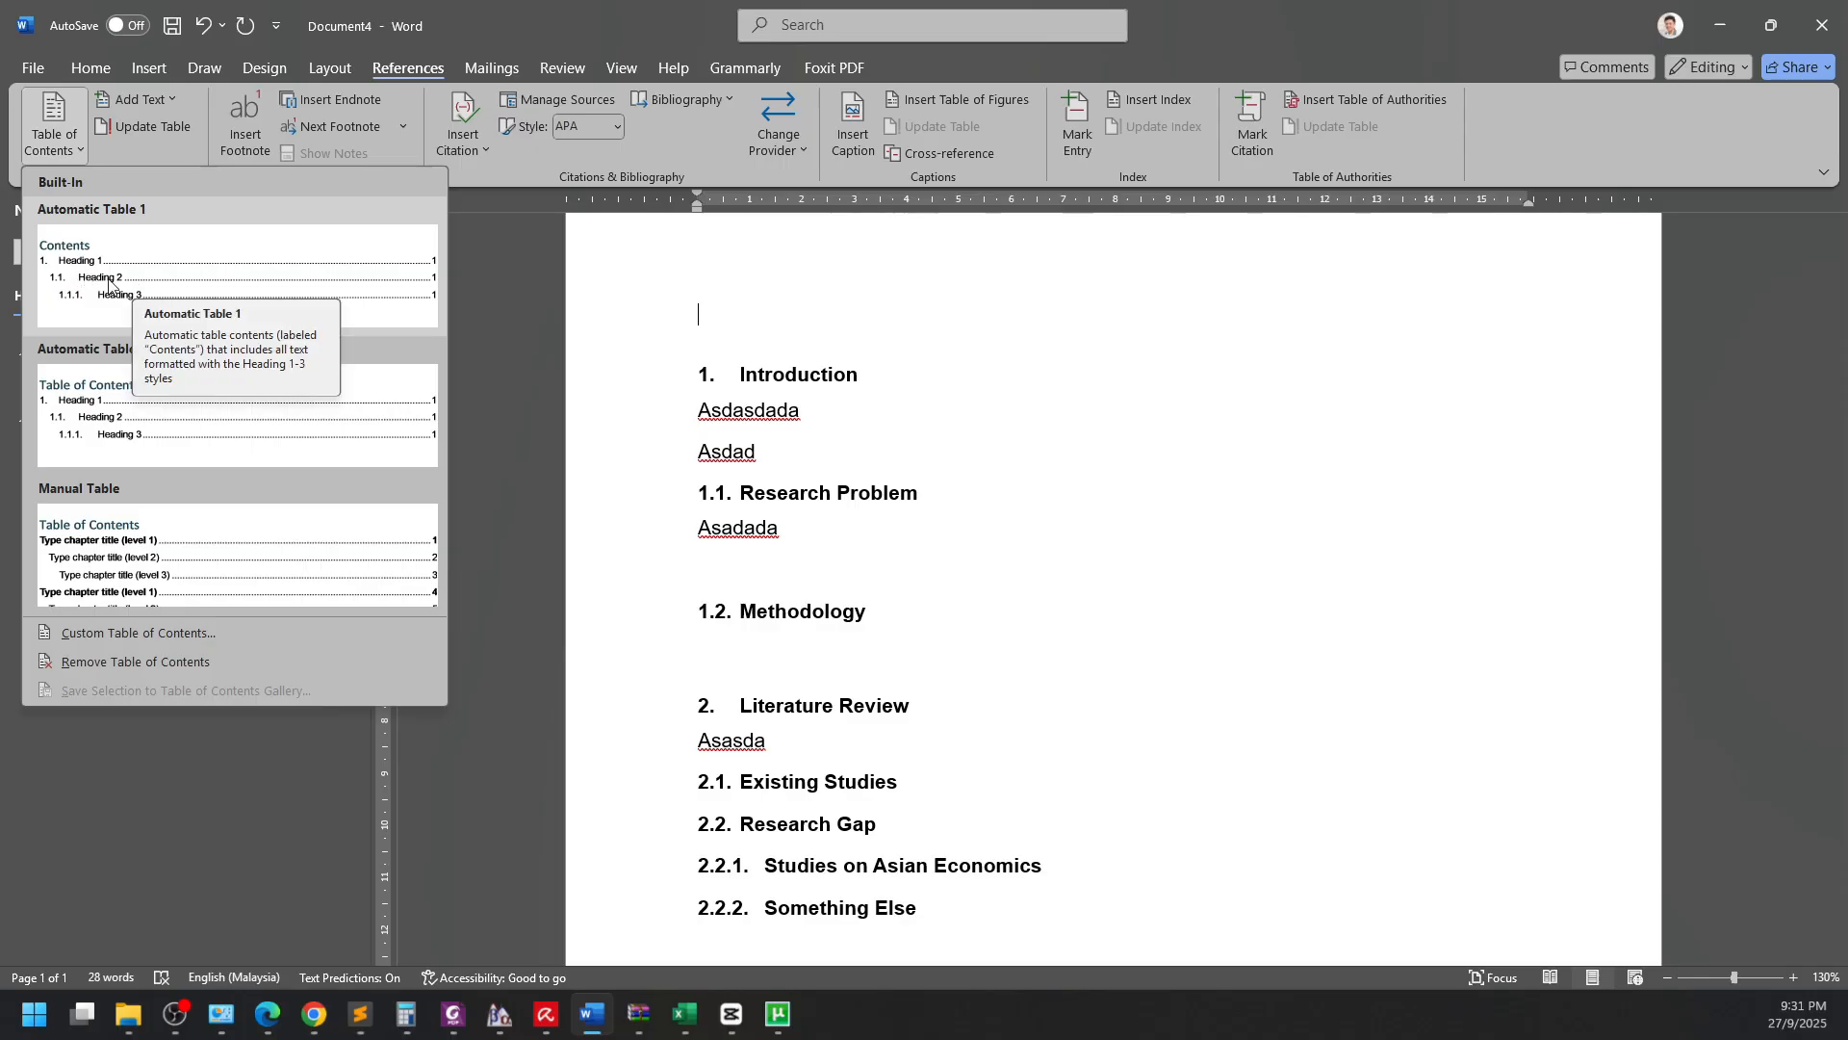
pyautogui.click(142, 297)
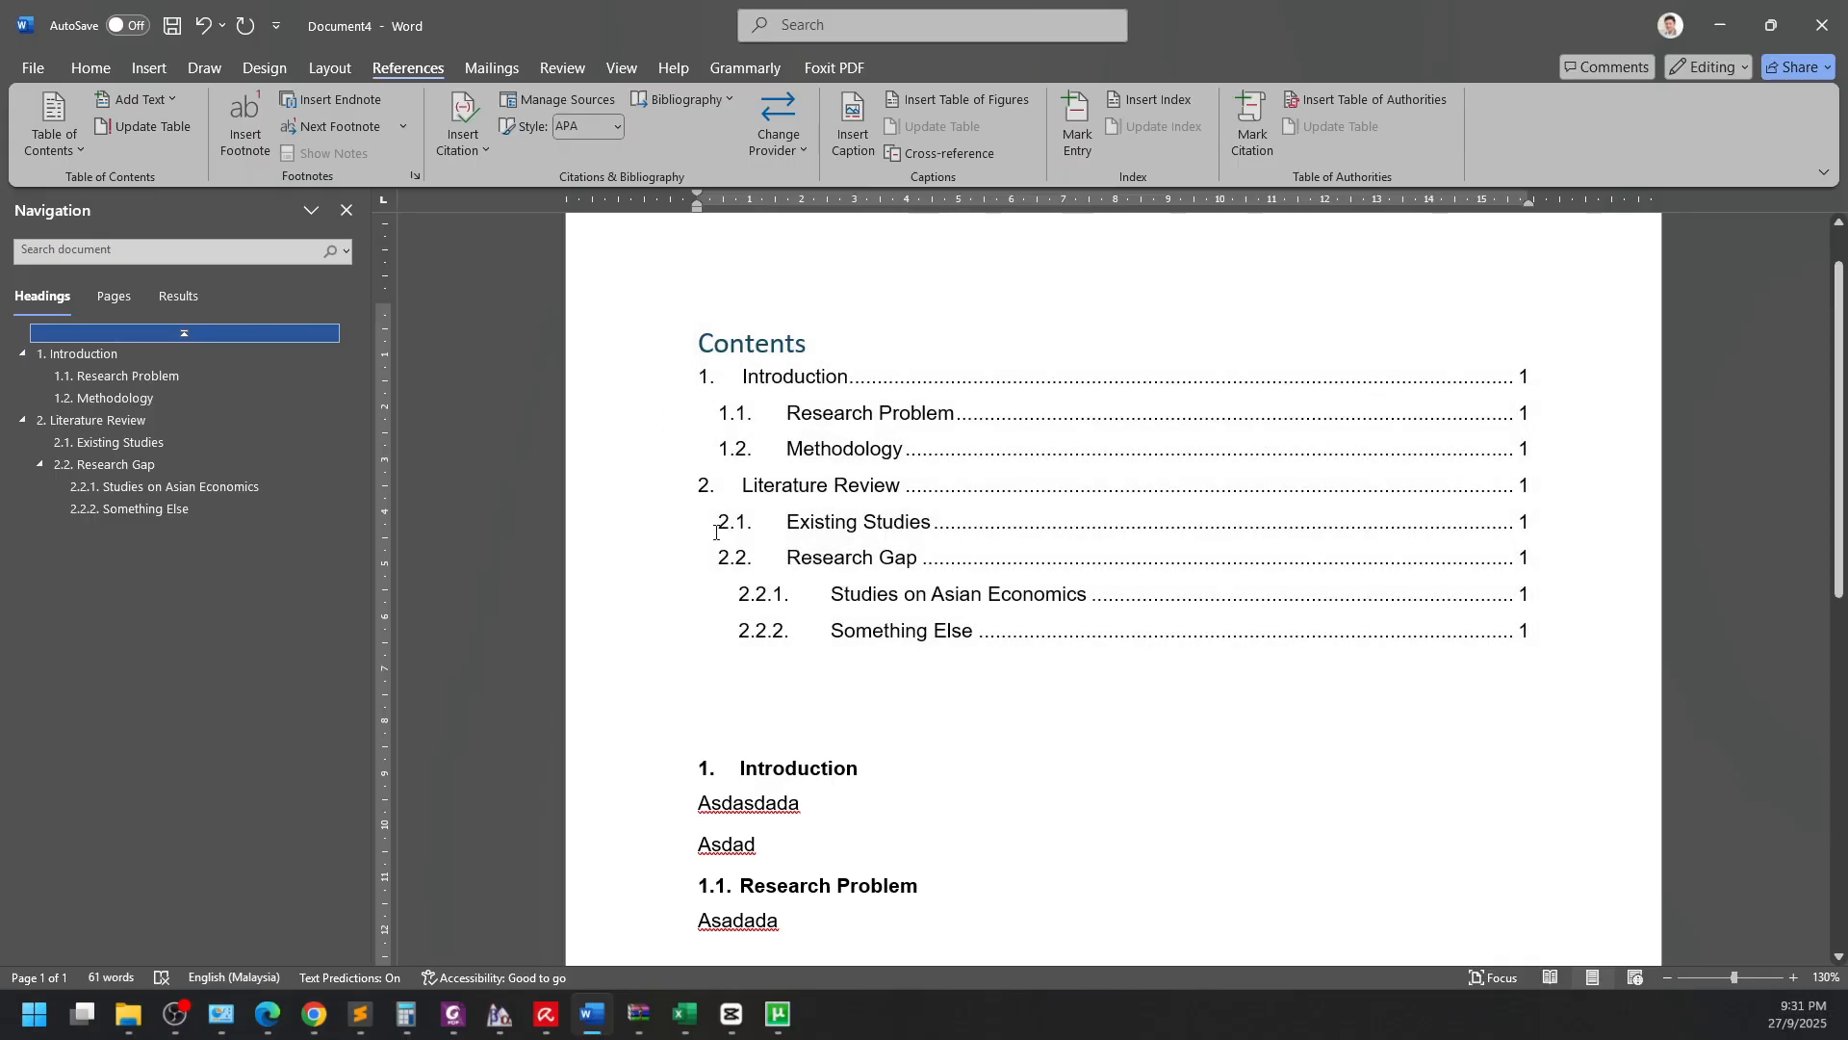
pyautogui.scroll(-1, 1034, 673)
pyautogui.scroll(1, 1034, 673)
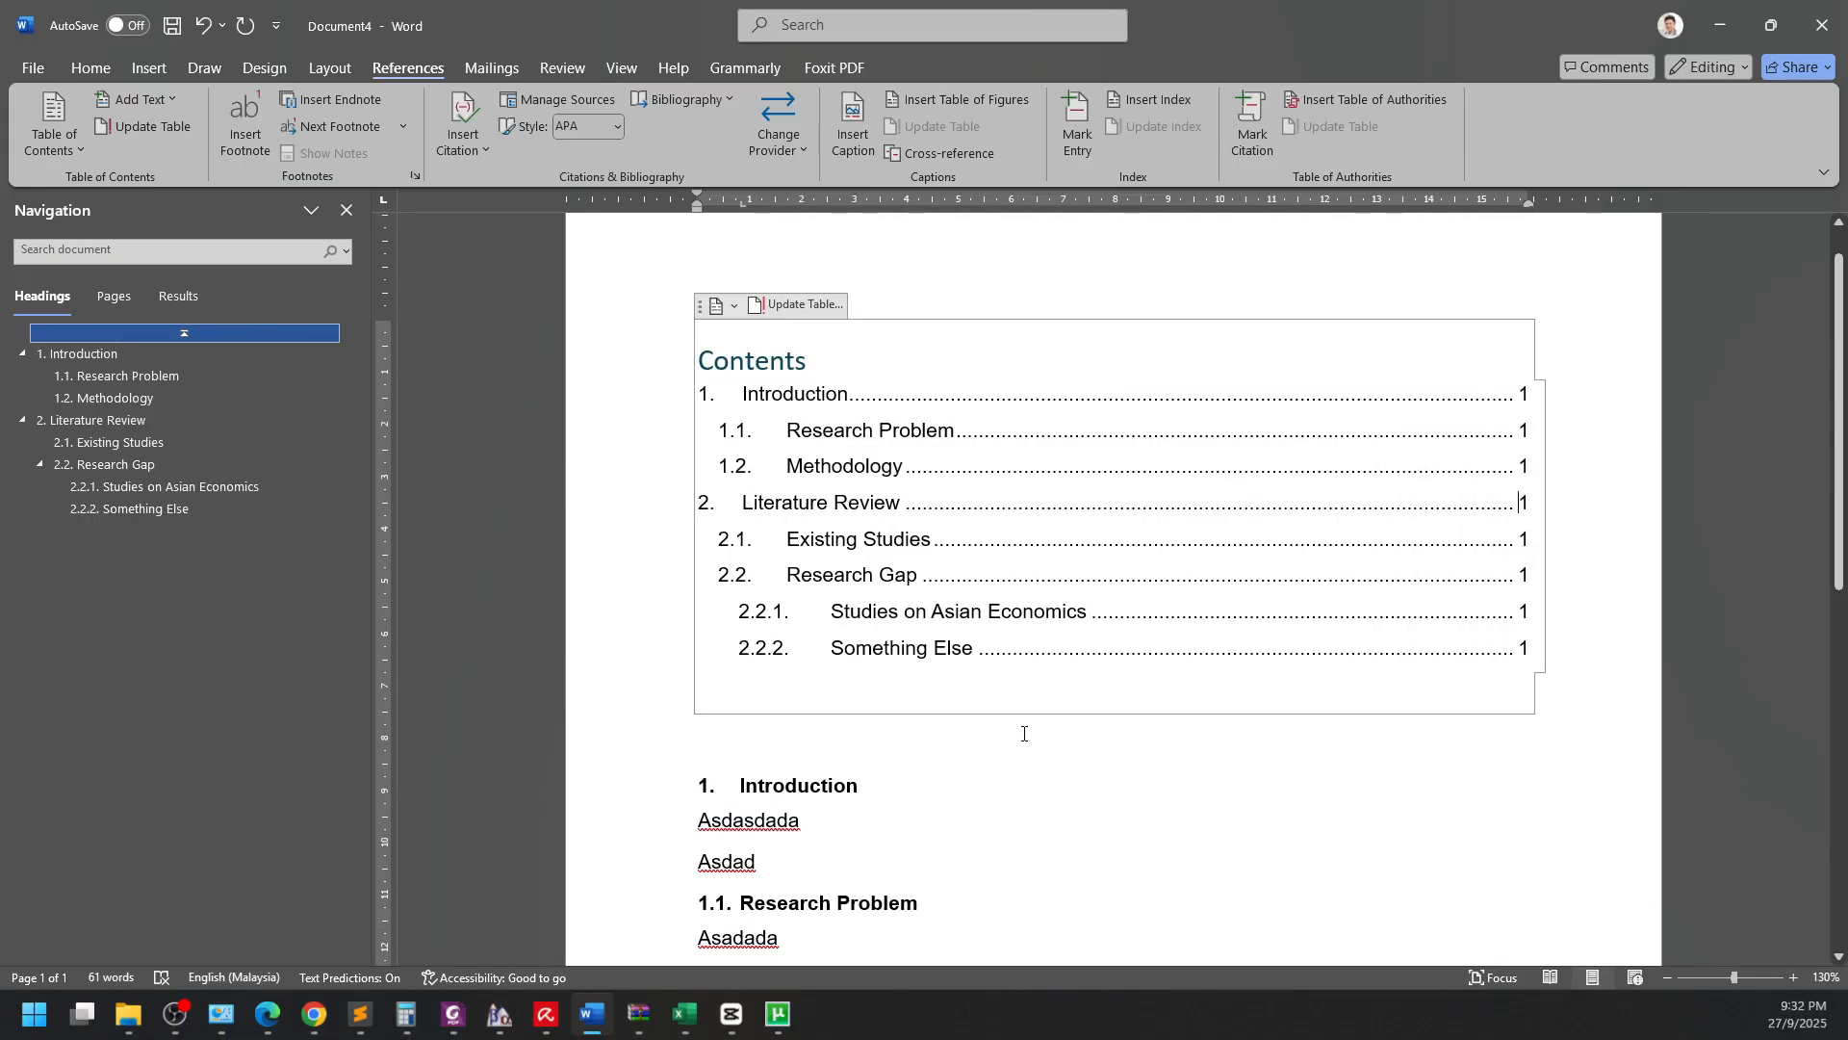
# Update the table of contents with Update Field, choosing 'Update entire table'.
pyautogui.click(1064, 774)
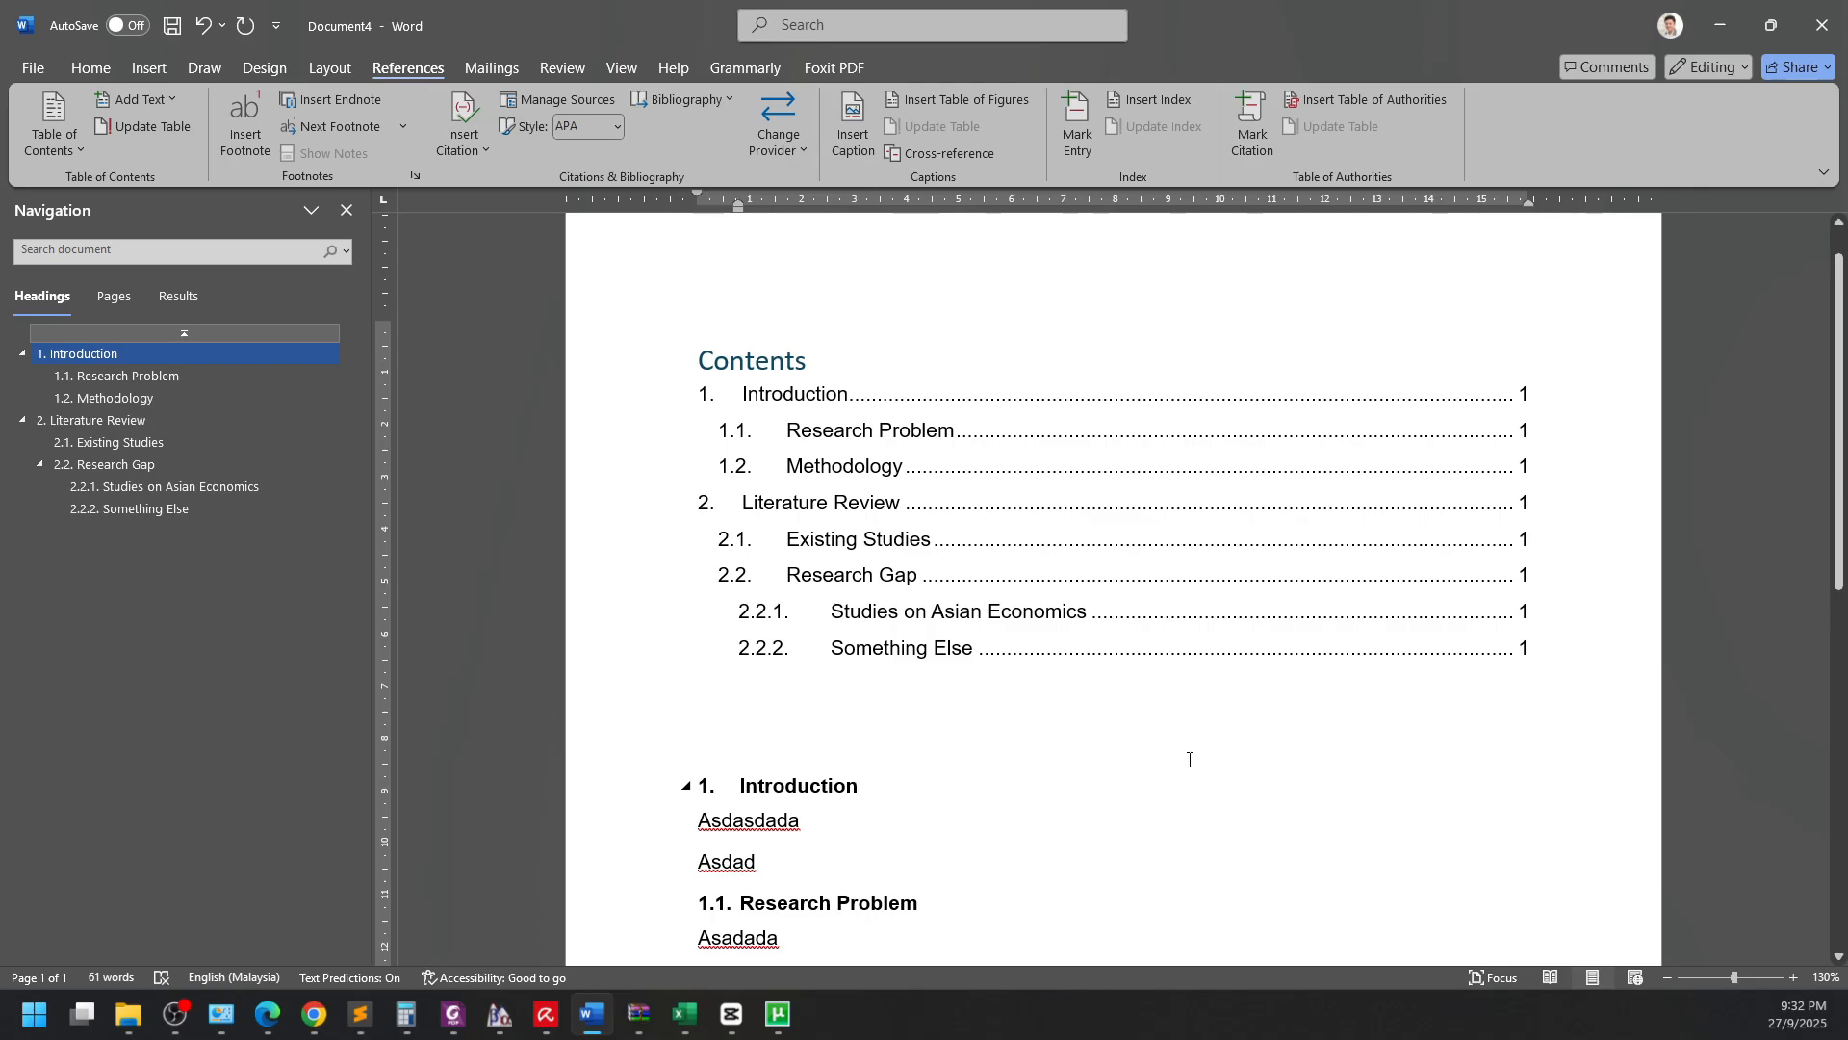
pyautogui.rightClick(1254, 424)
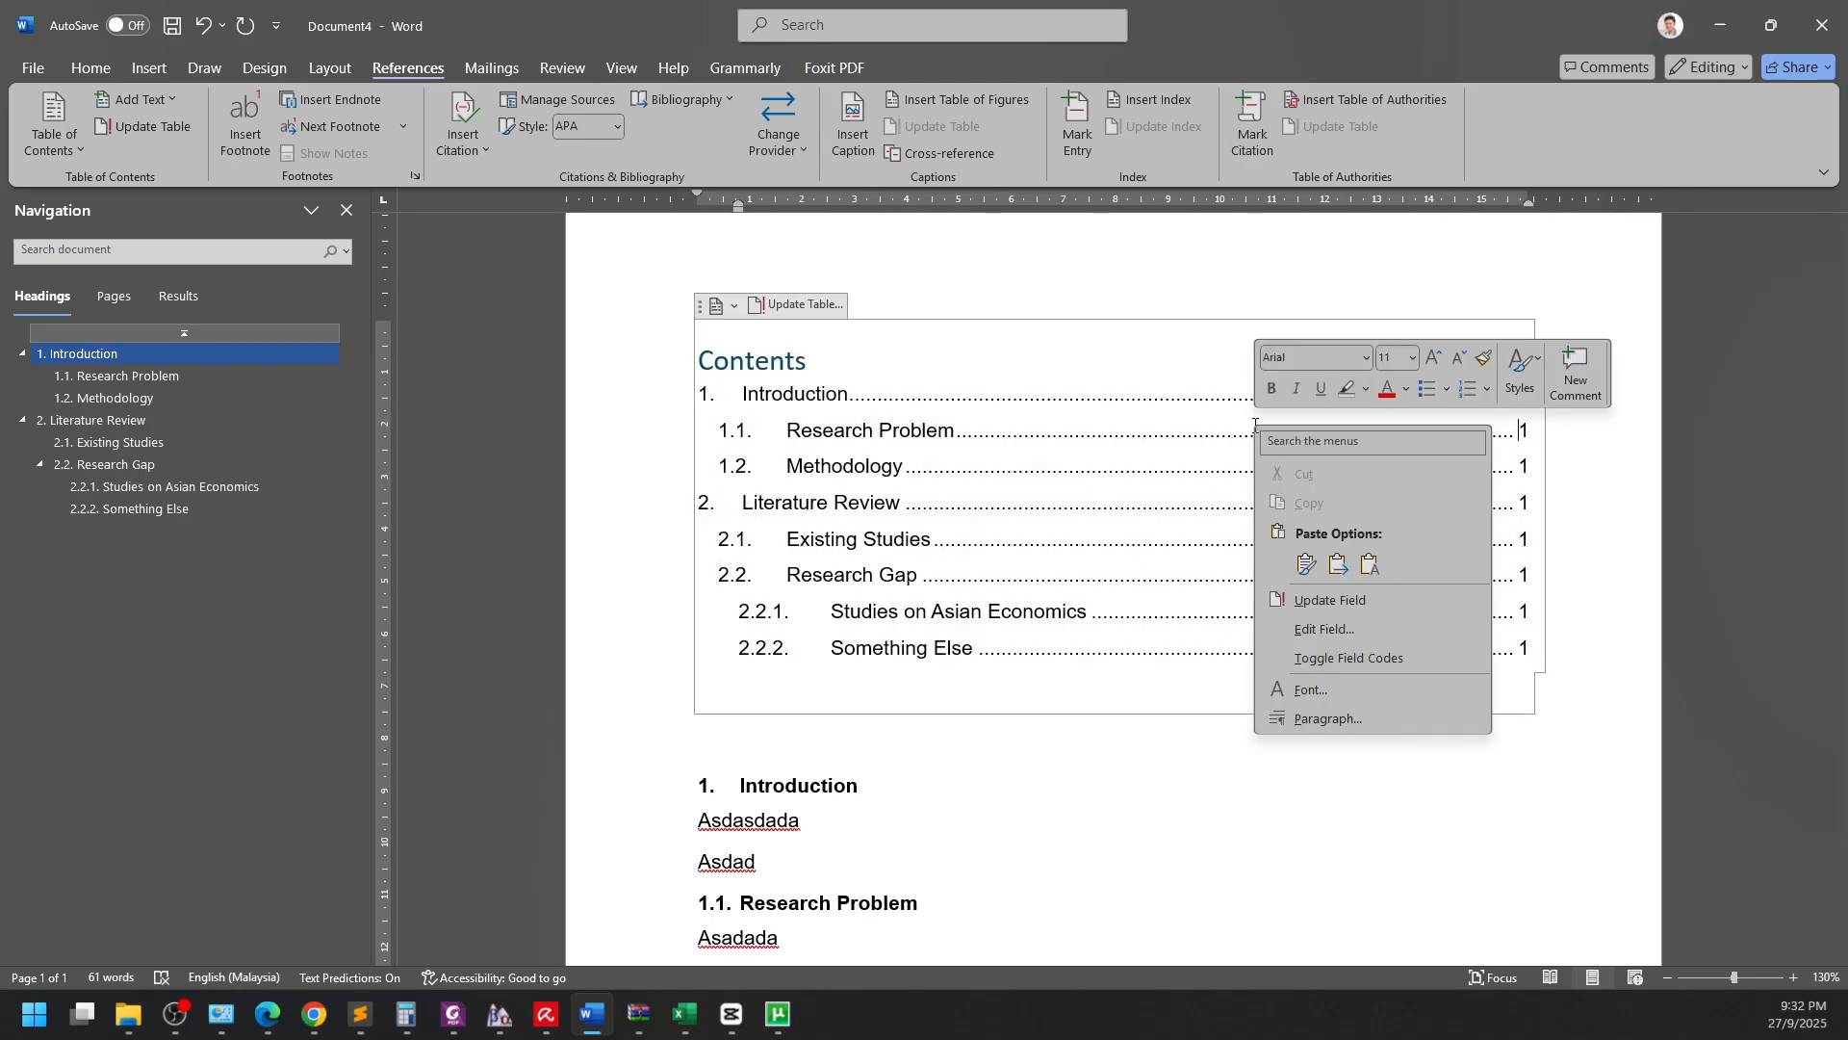
pyautogui.click(1329, 599)
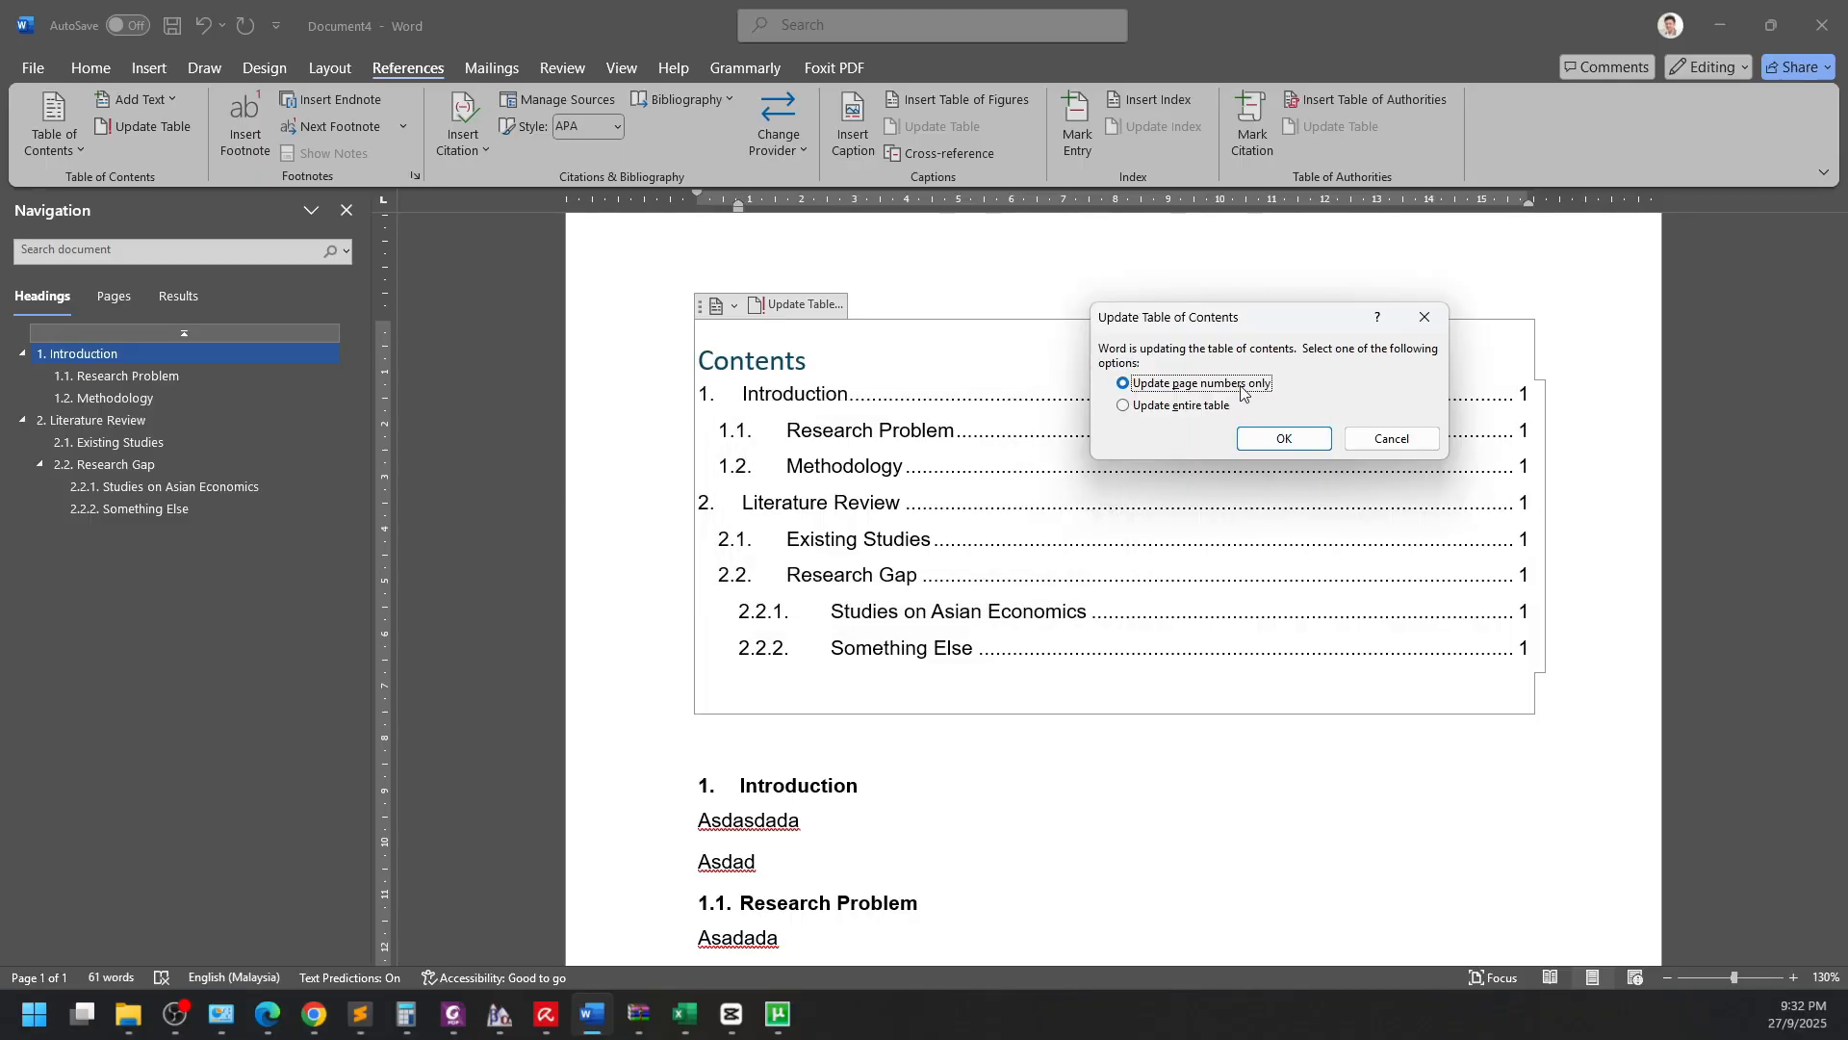
pyautogui.click(1172, 407)
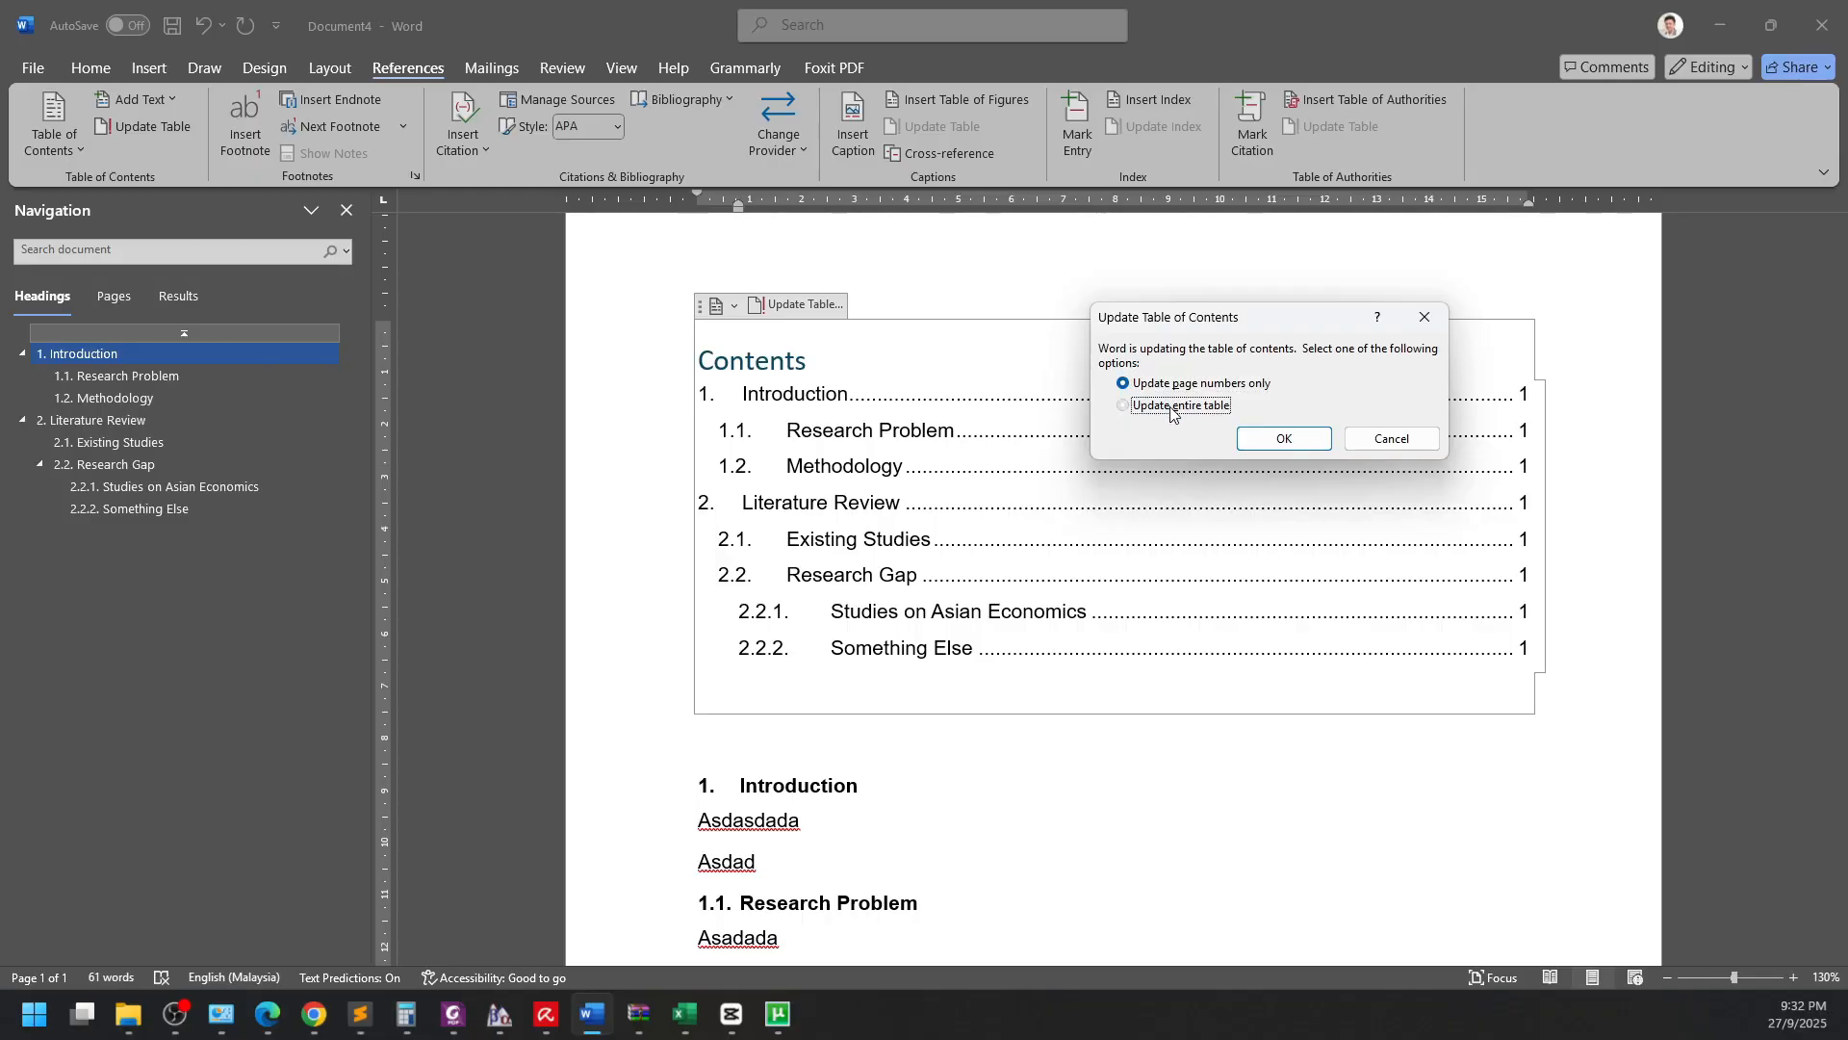
pyautogui.click(1283, 445)
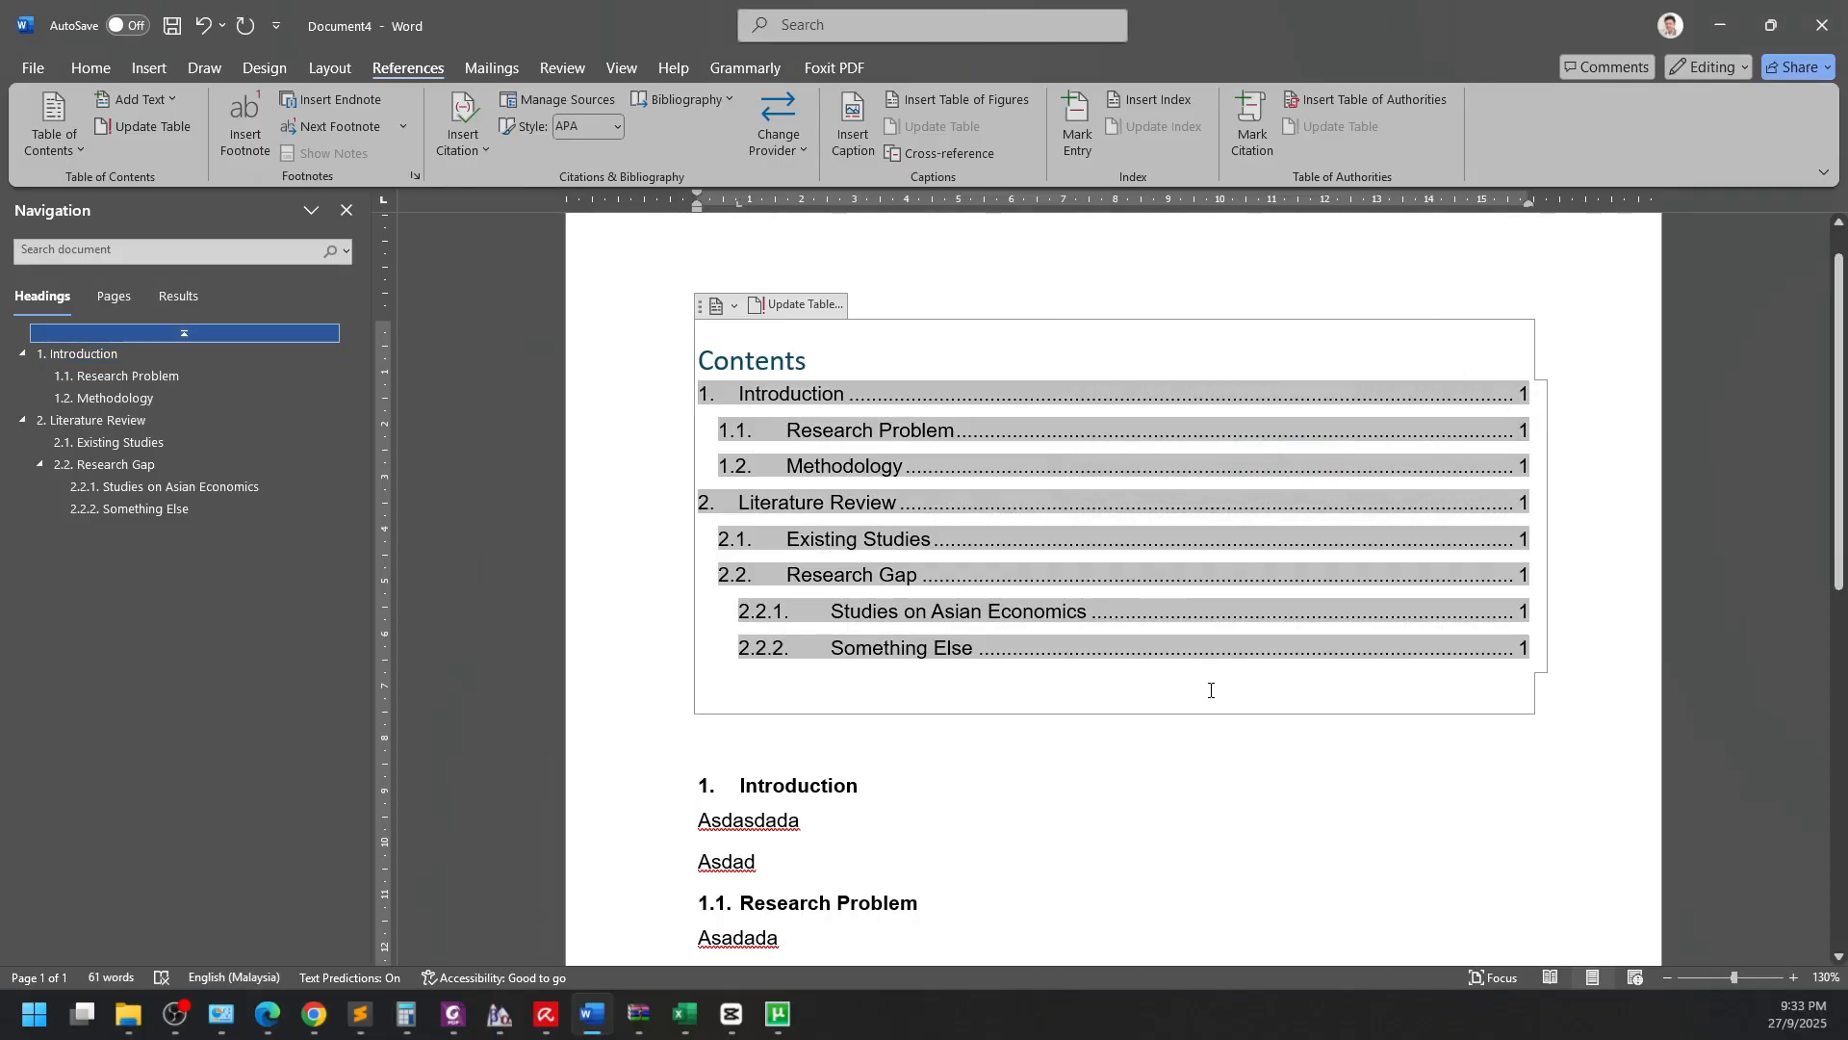
pyautogui.click(1192, 740)
pyautogui.scroll(-7, 1186, 731)
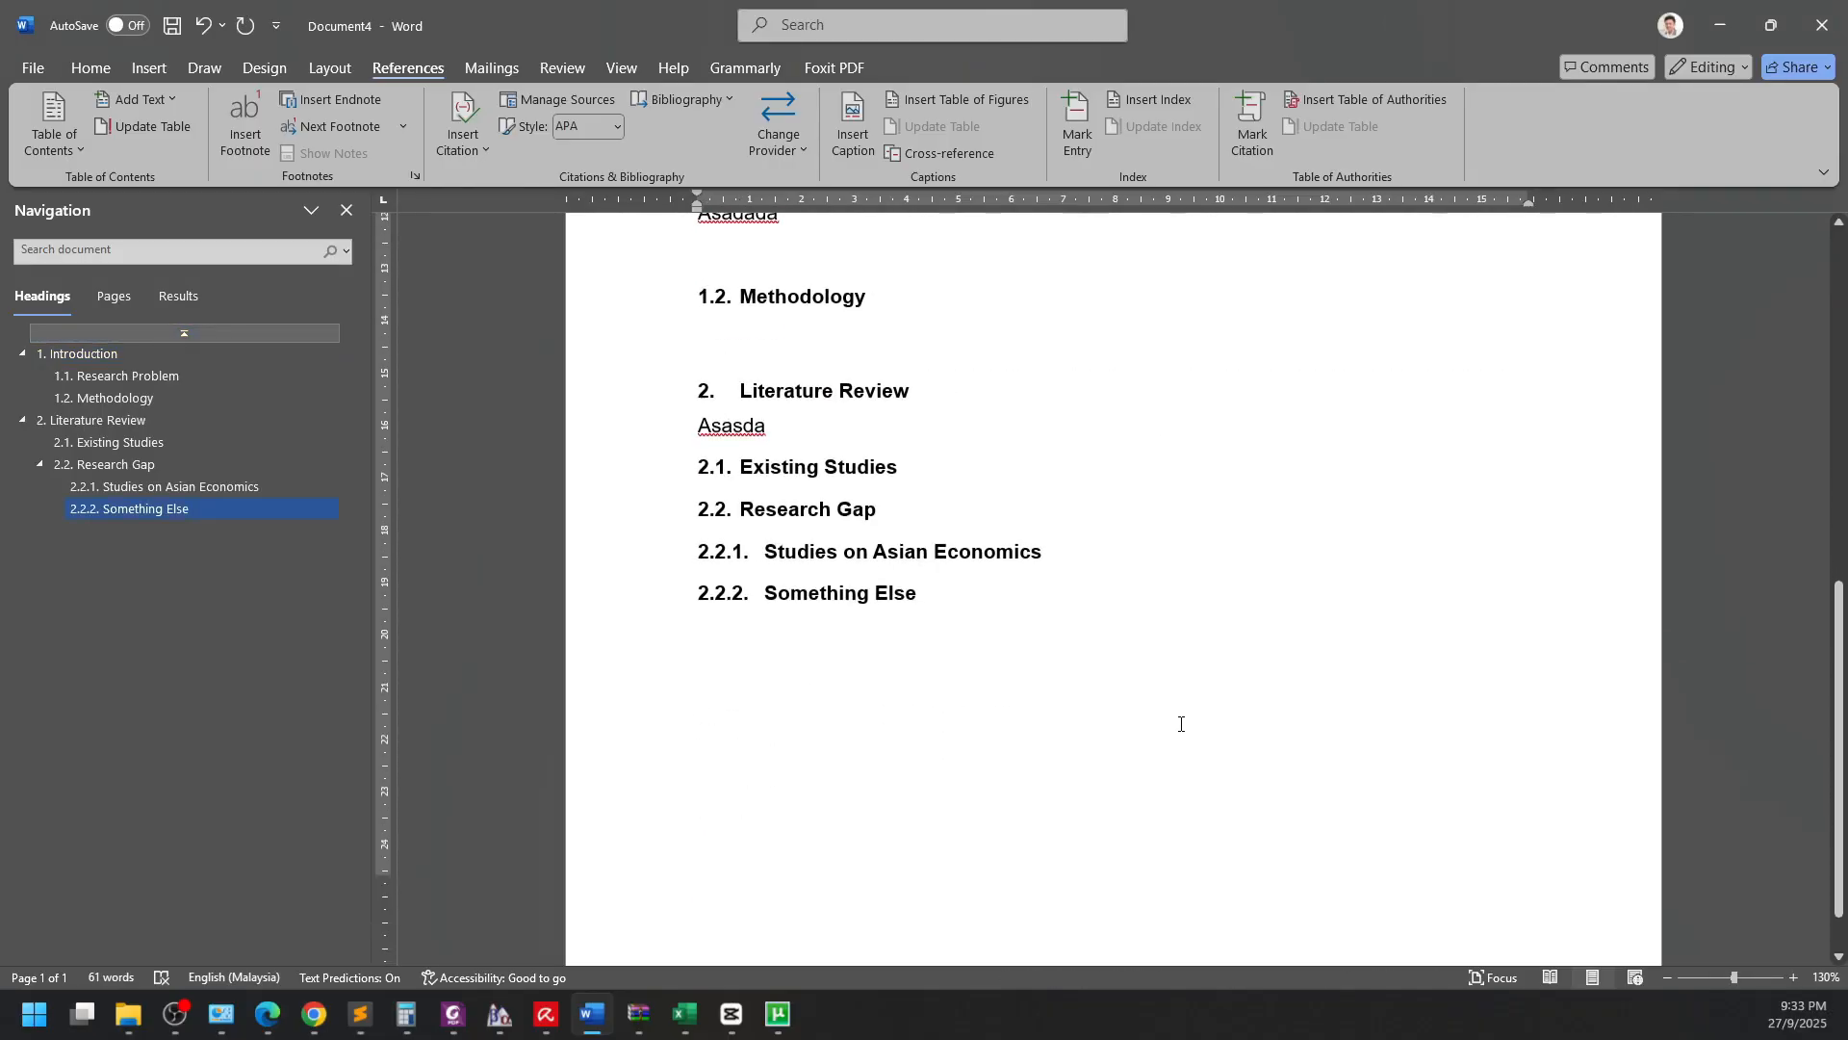